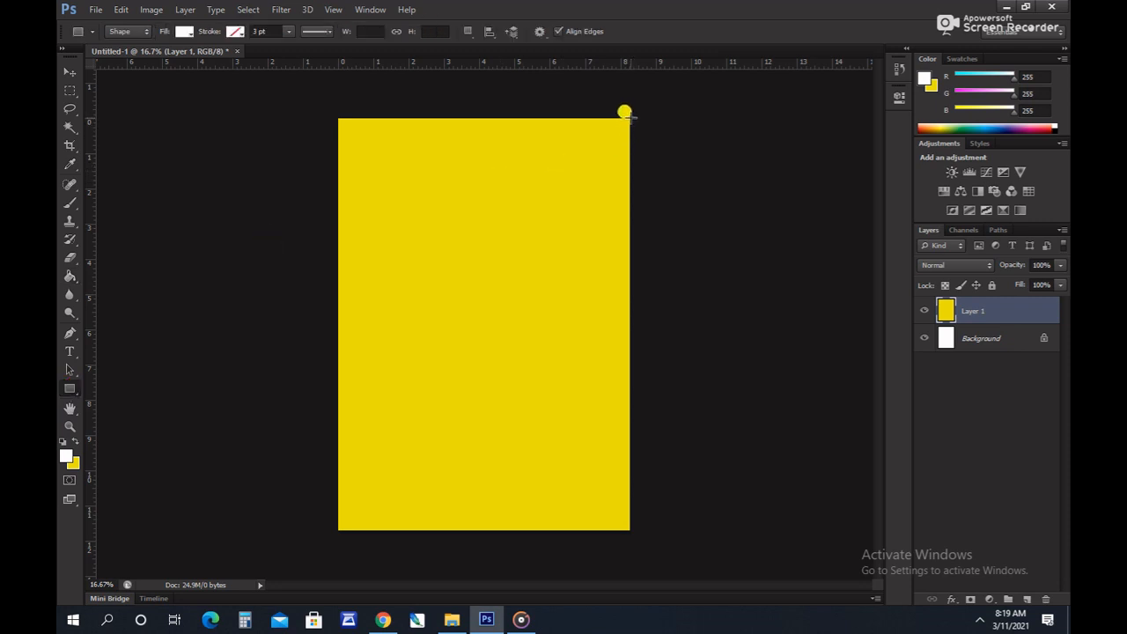
Draw a white rectangle over the page's upper half and narrow it from its right edge to about 1708 px wide by 1752 px high.
drag(631, 117, 334, 321)
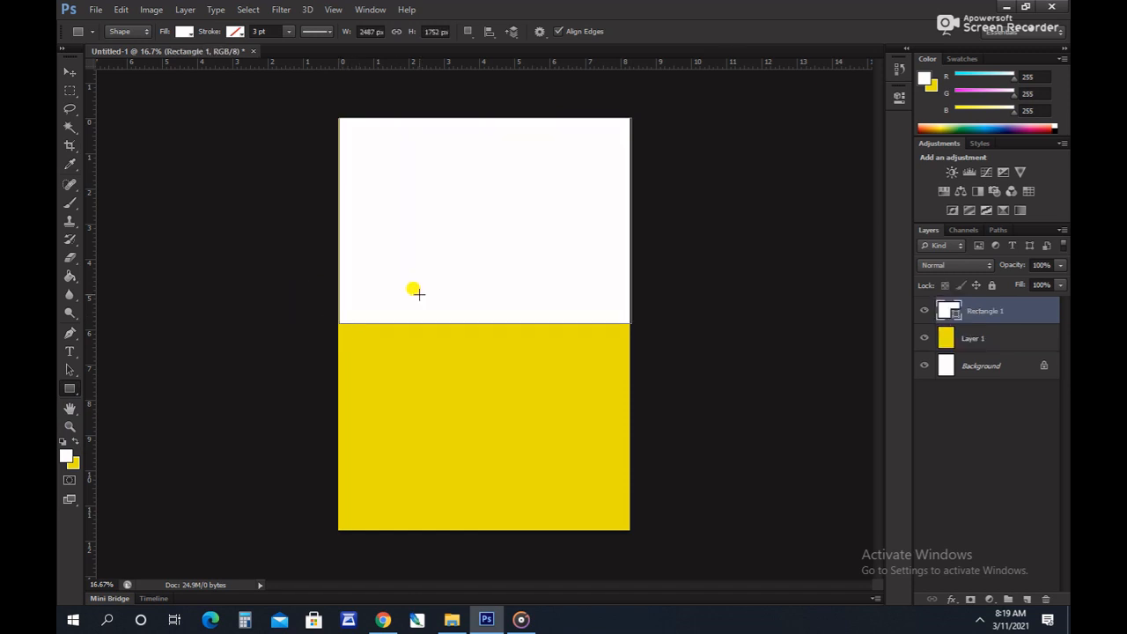
click(69, 72)
drag(490, 233, 489, 232)
key(ctrl+t)
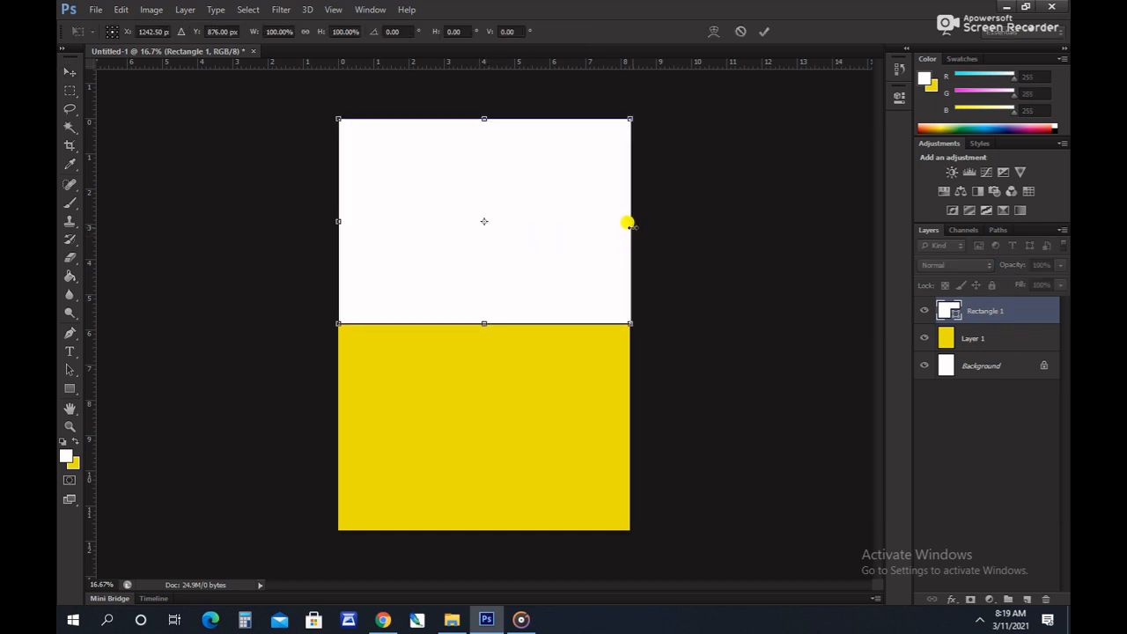
drag(627, 223, 538, 223)
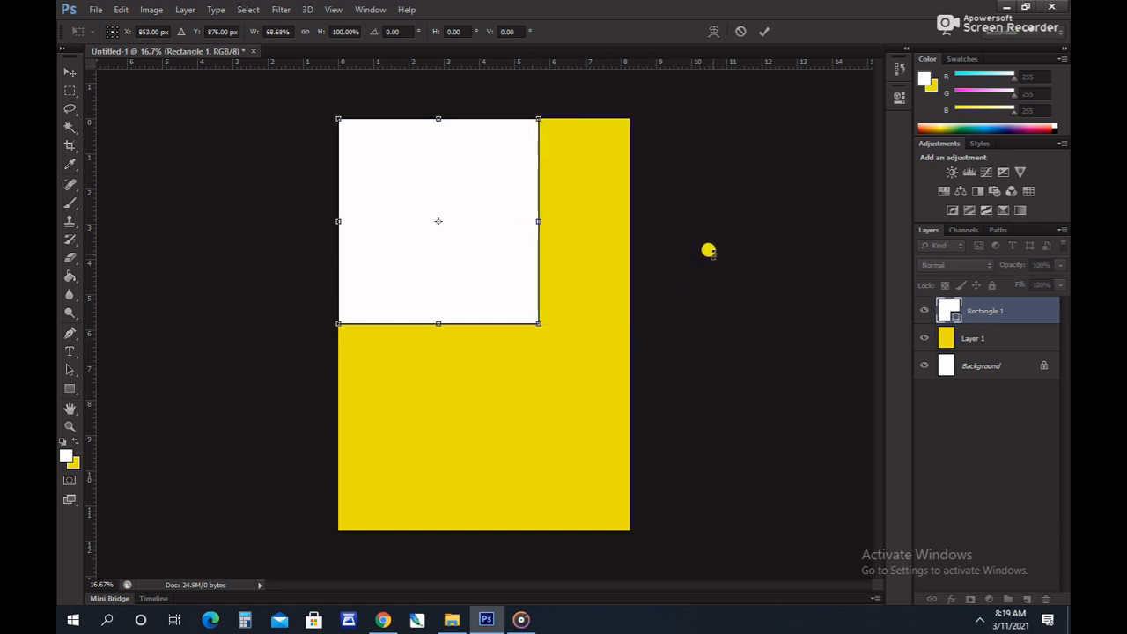
key(Return)
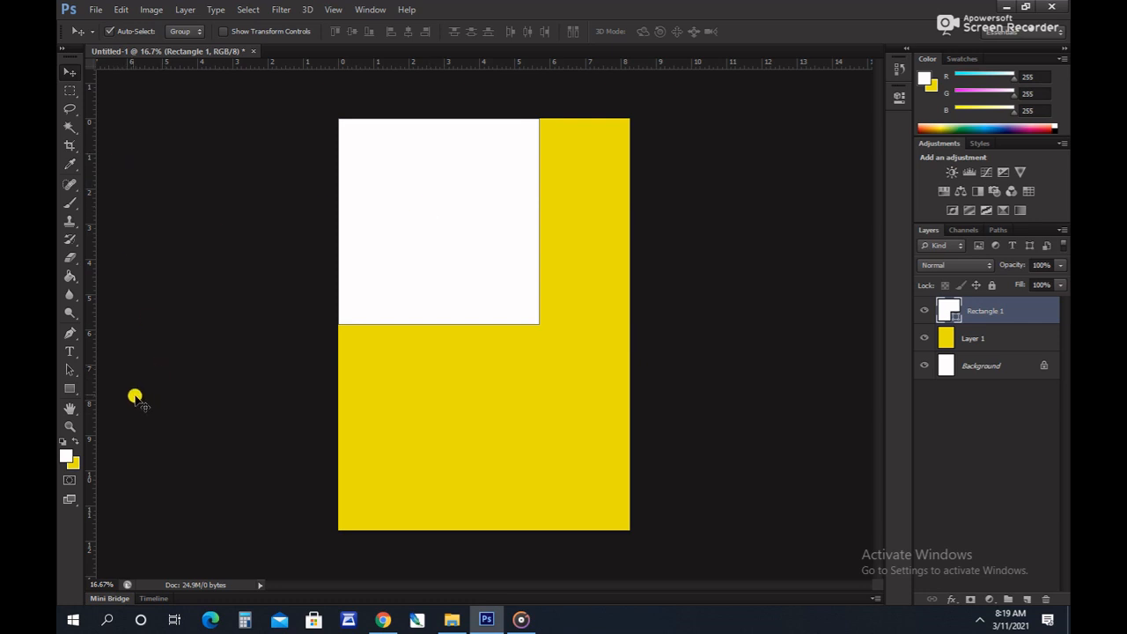
Draw a second white rectangle across the page's lower part and distort it into a triangle by bringing its lower-left corner onto the lower-right one.
click(69, 389)
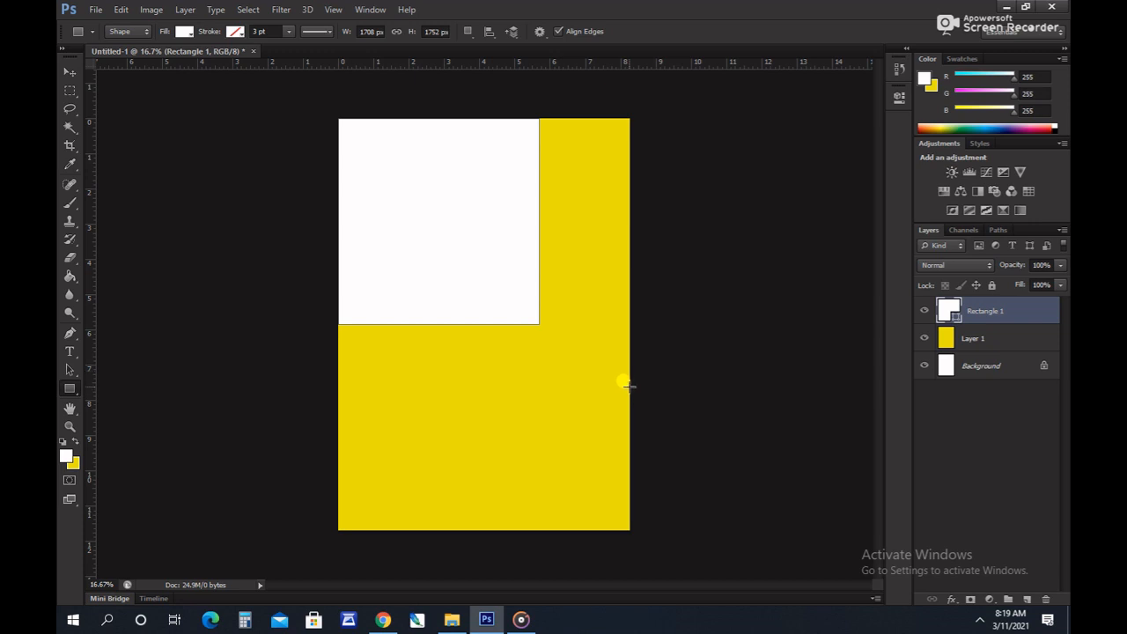
drag(623, 384, 339, 528)
key(ctrl+t)
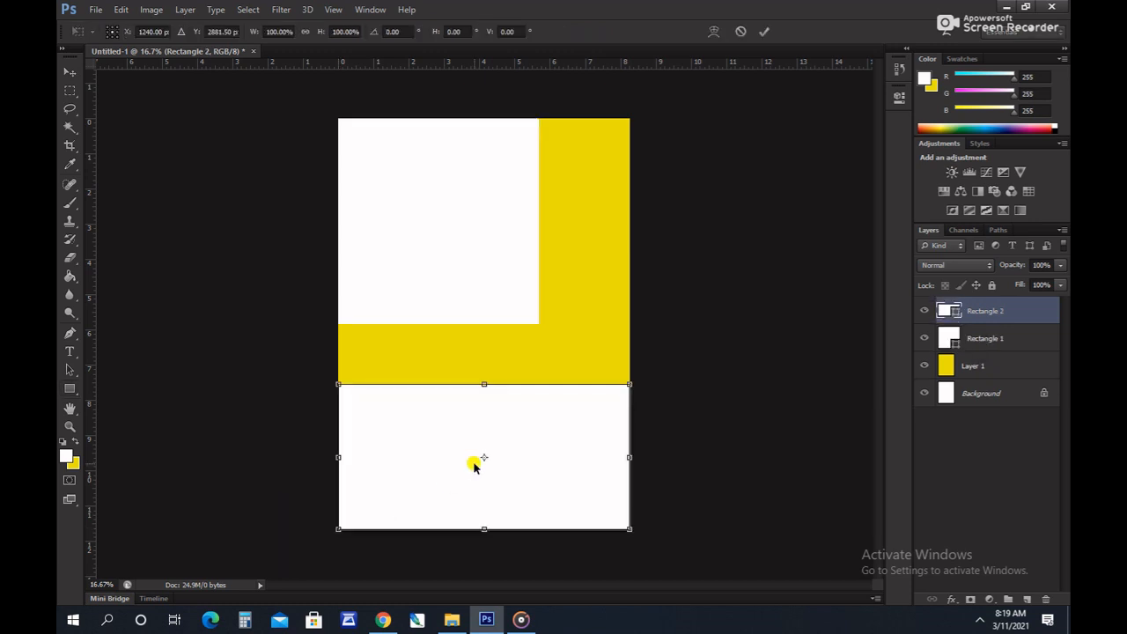
right_click(473, 465)
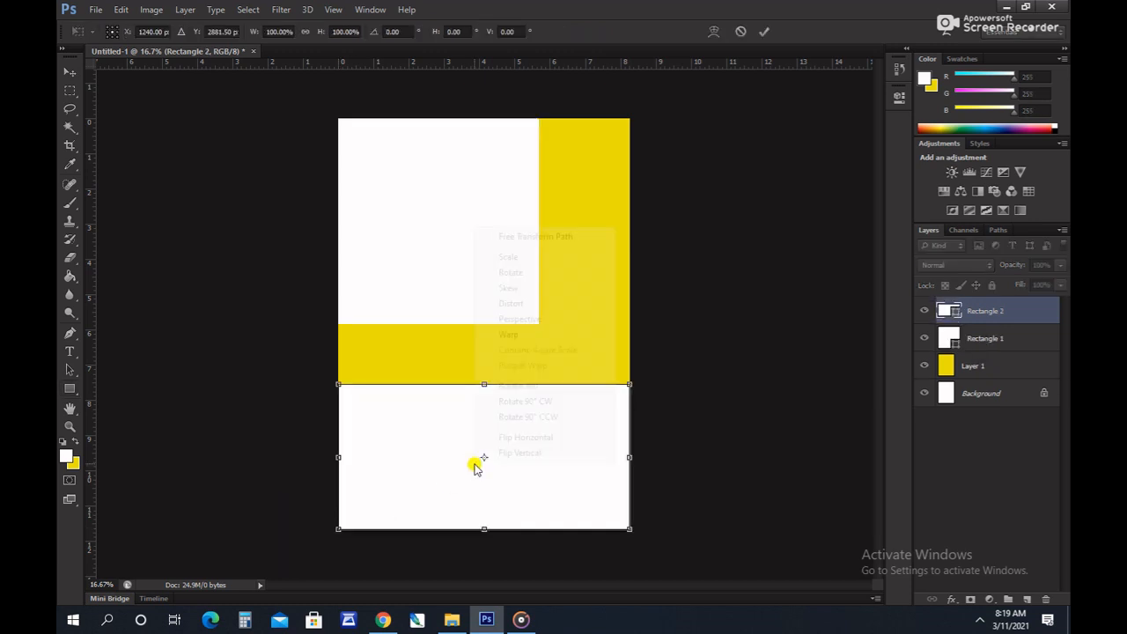
click(523, 305)
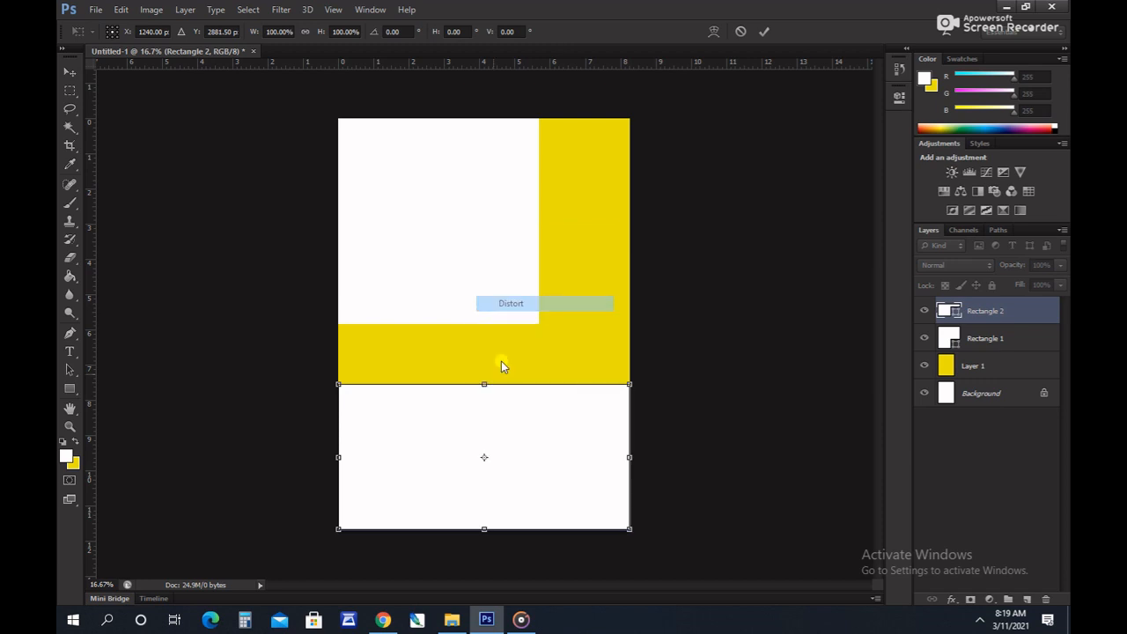
drag(340, 530, 627, 531)
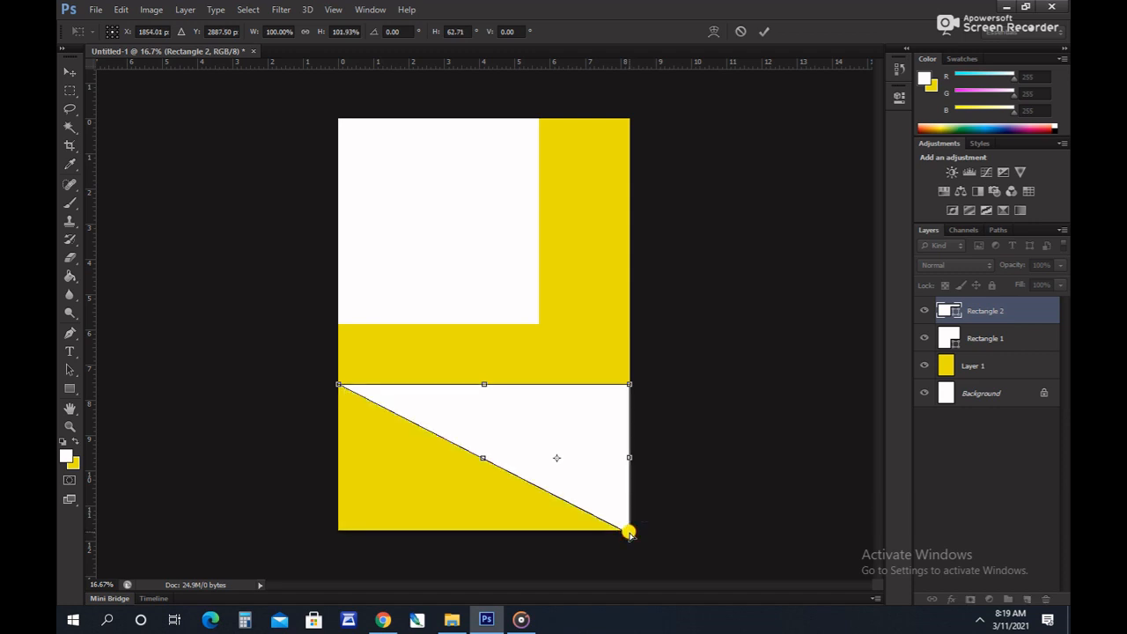
click(70, 72)
click(509, 239)
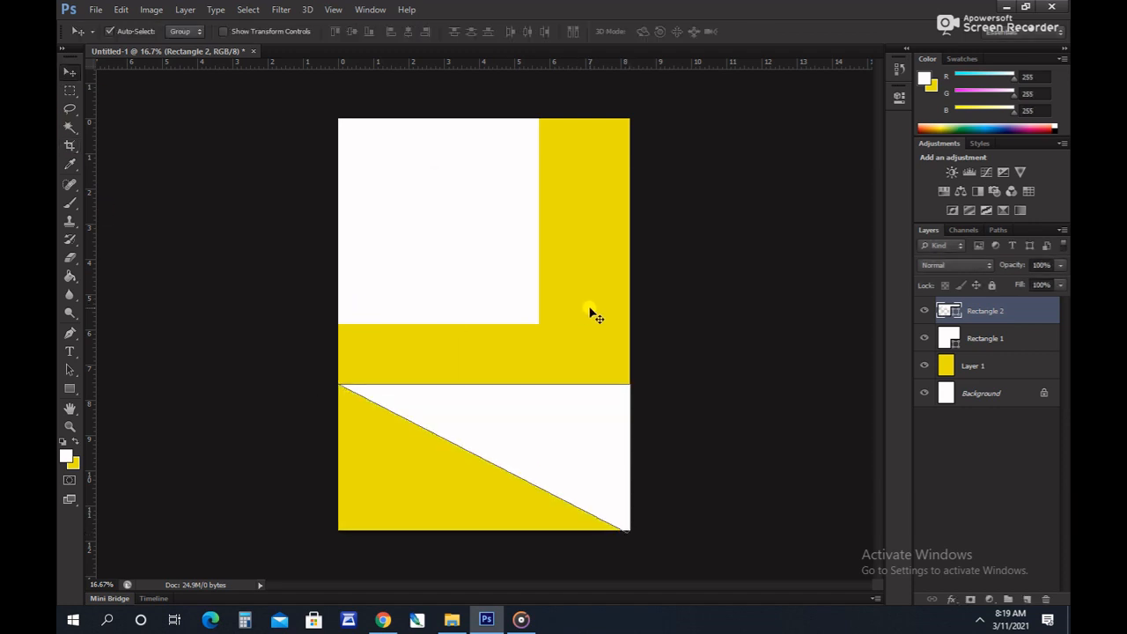
Move the white triangle up and right past the page edge, and distort its lower-right corner inward to the left.
click(604, 369)
drag(610, 416, 631, 377)
key(ctrl+t)
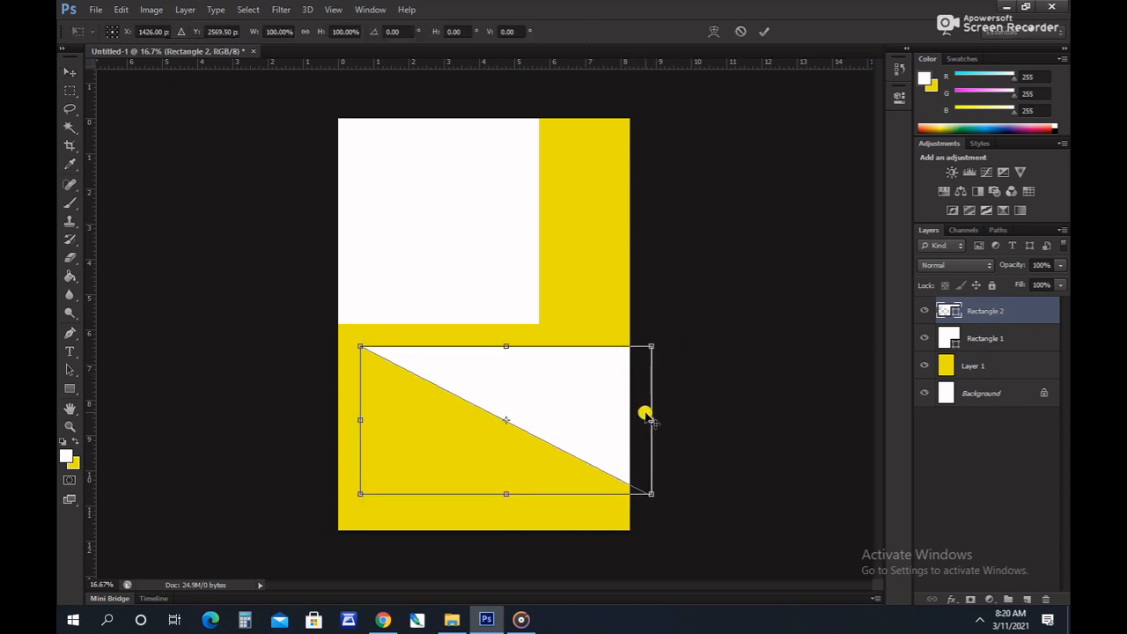
right_click(622, 426)
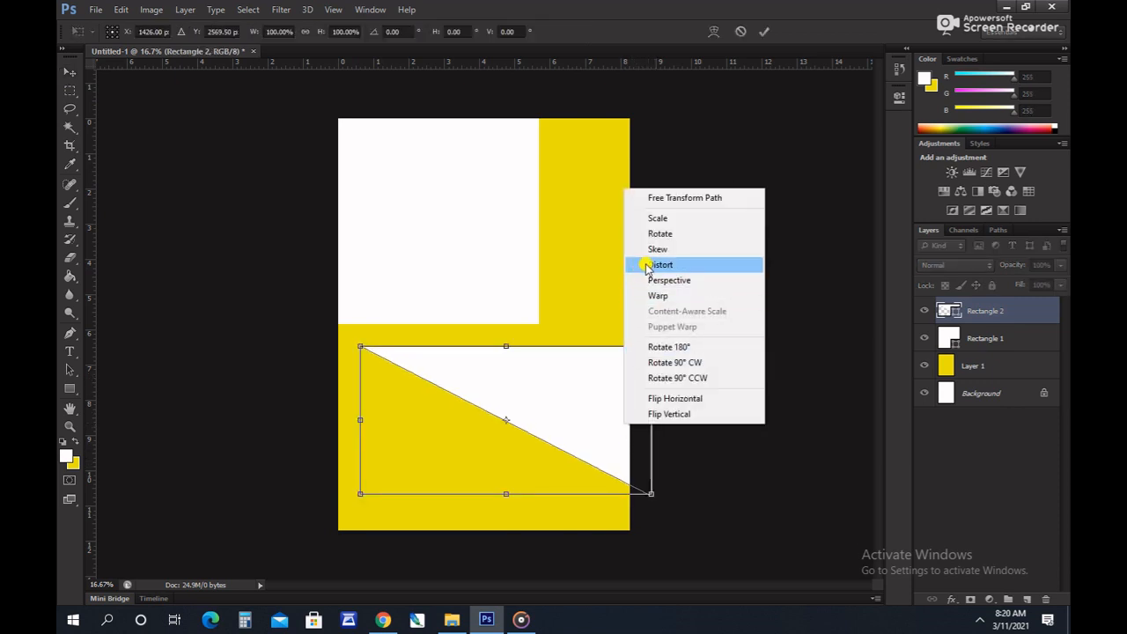
click(637, 263)
drag(652, 494, 604, 497)
click(69, 72)
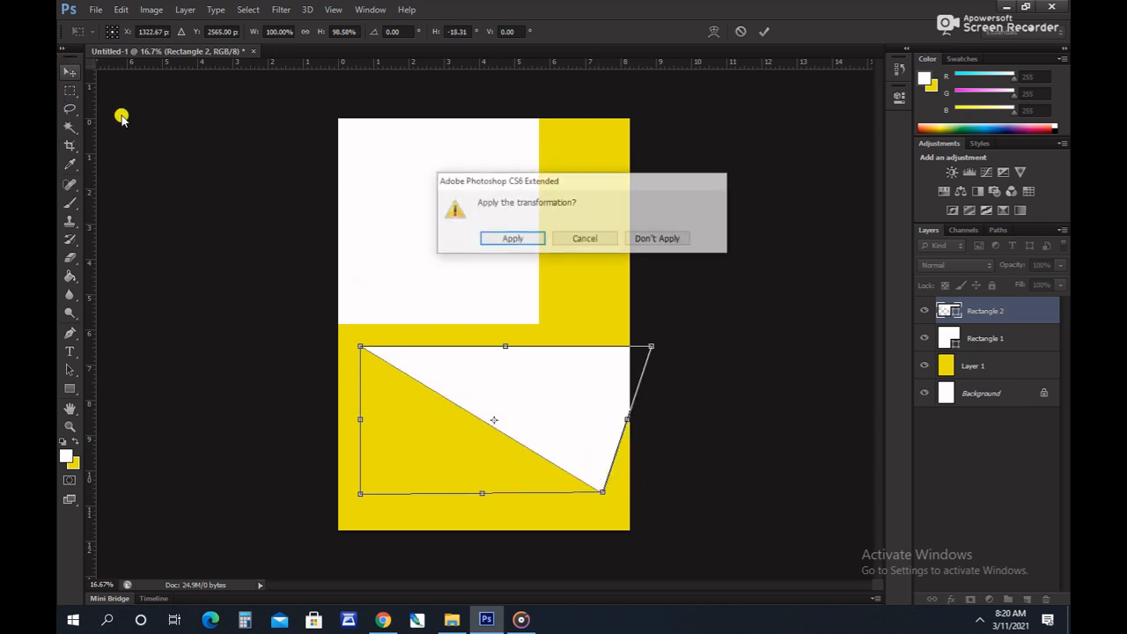
click(504, 238)
Nudge the distorted white triangle slightly upward.
click(570, 299)
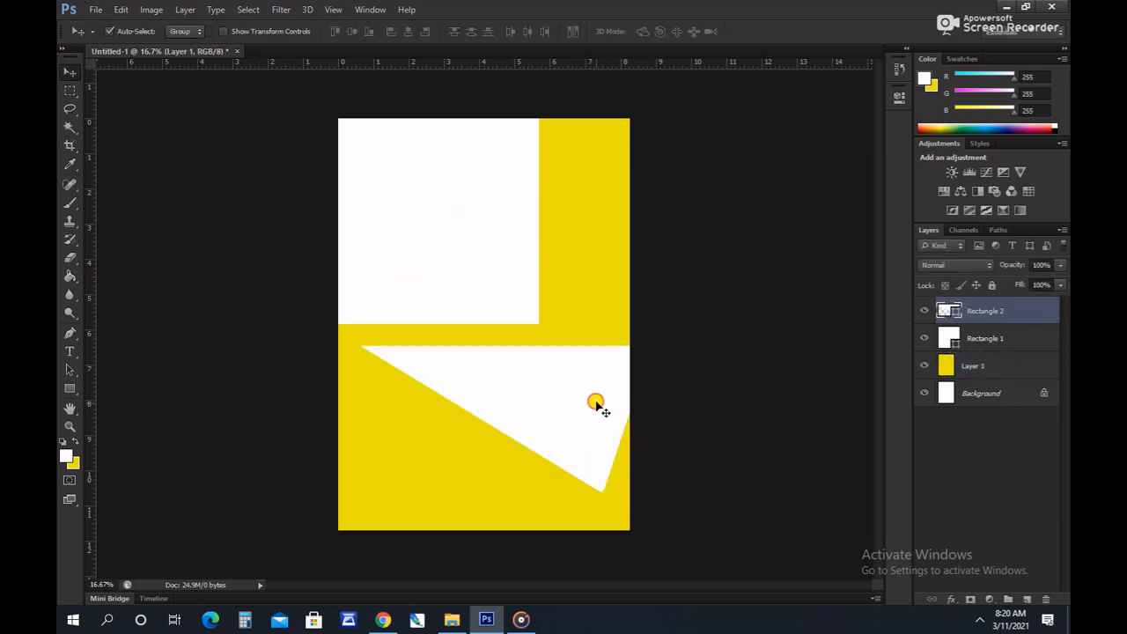
drag(596, 403, 595, 397)
click(596, 284)
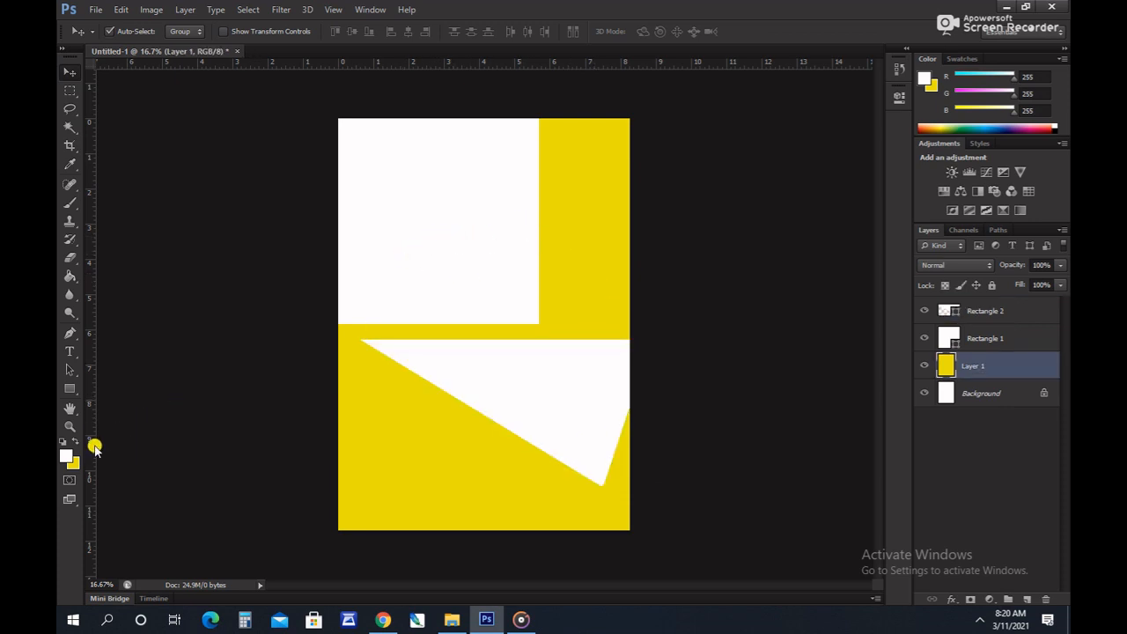
Set the foreground color to orange, hex df8d0b.
click(67, 455)
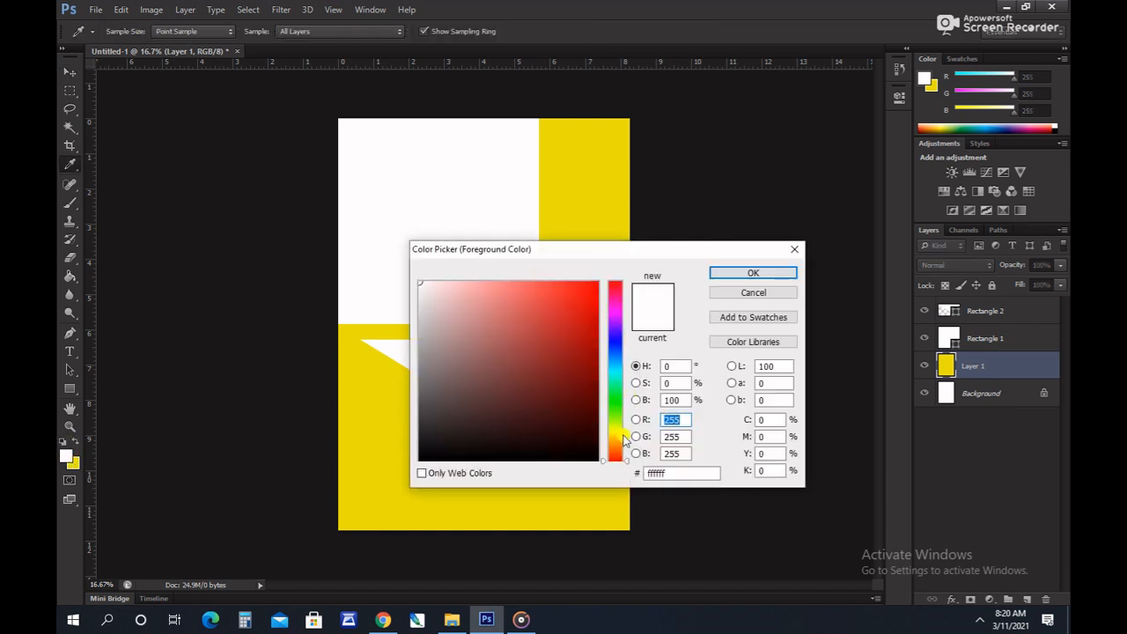
drag(610, 445, 613, 442)
click(590, 293)
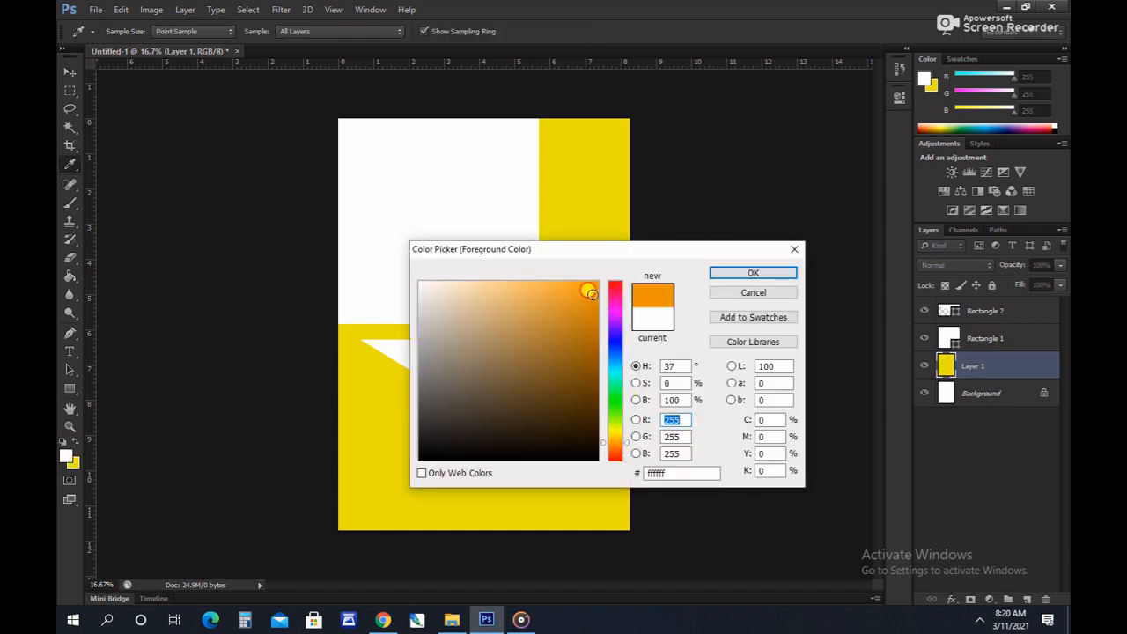
click(589, 304)
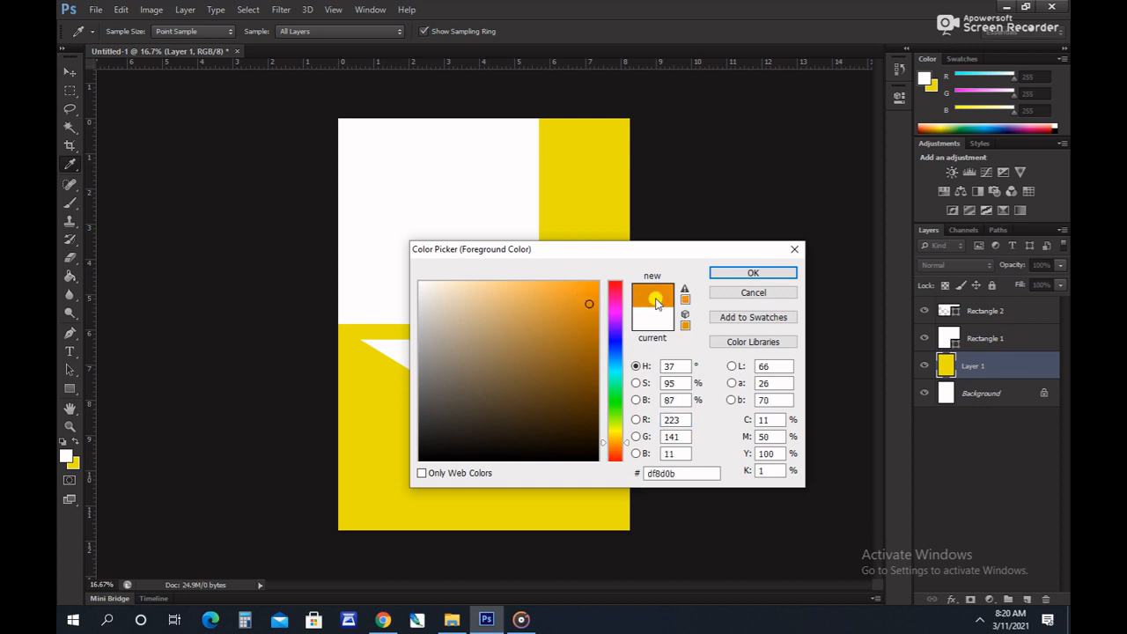
click(753, 273)
key(v)
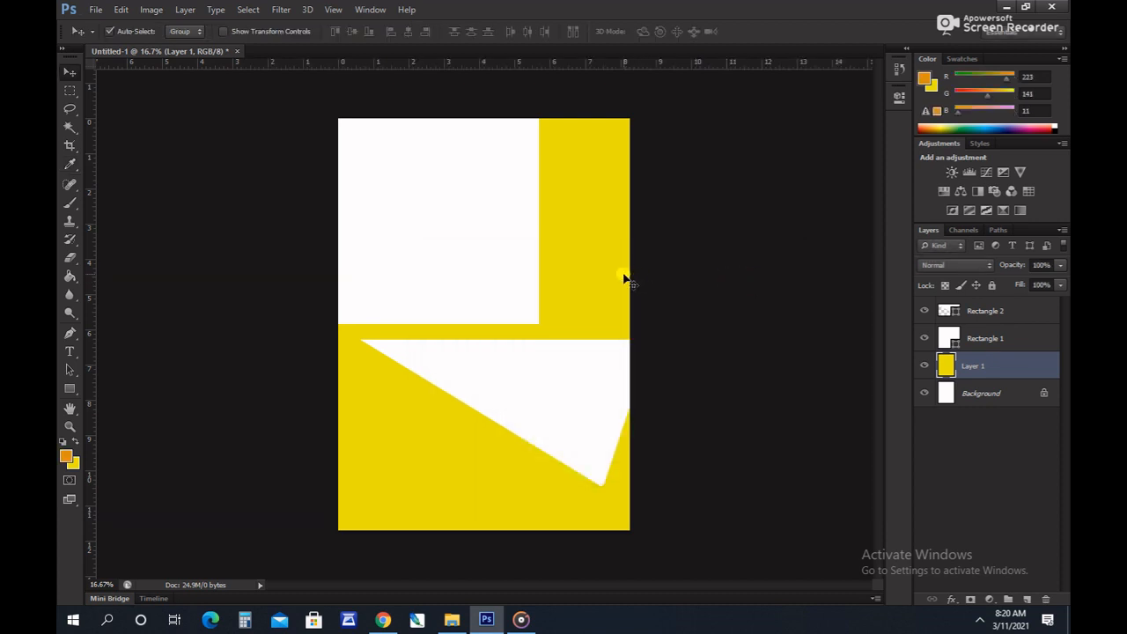
Draw an orange rectangle about 2481 by 1524 px across the page's upper part and bring its layer to the front of the stack.
click(69, 388)
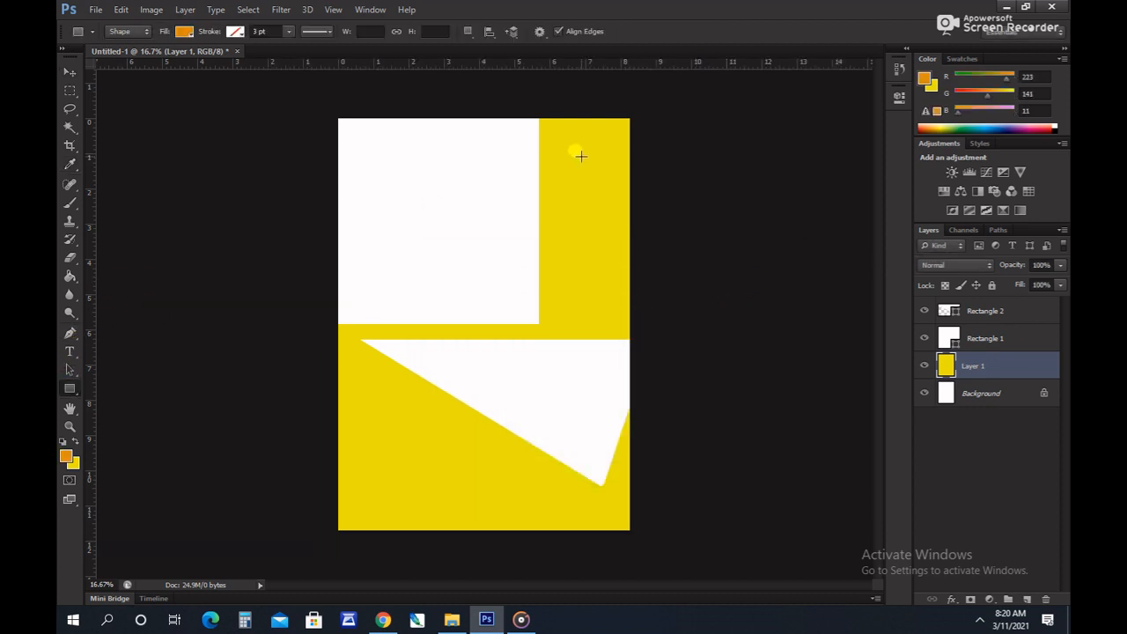
drag(630, 117, 338, 296)
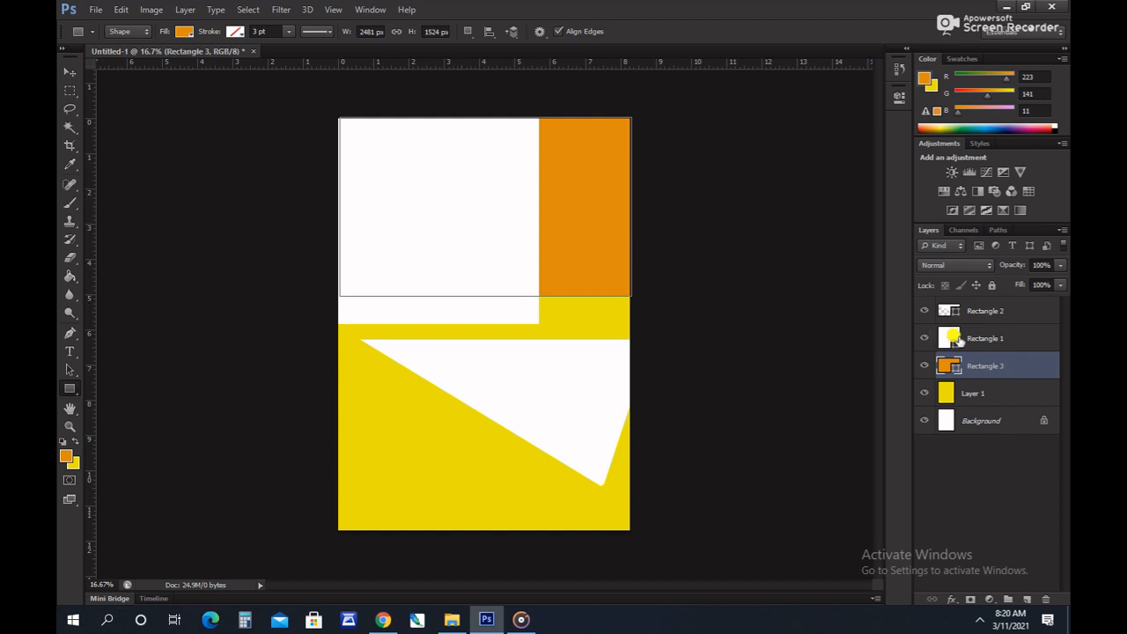
drag(984, 361, 936, 293)
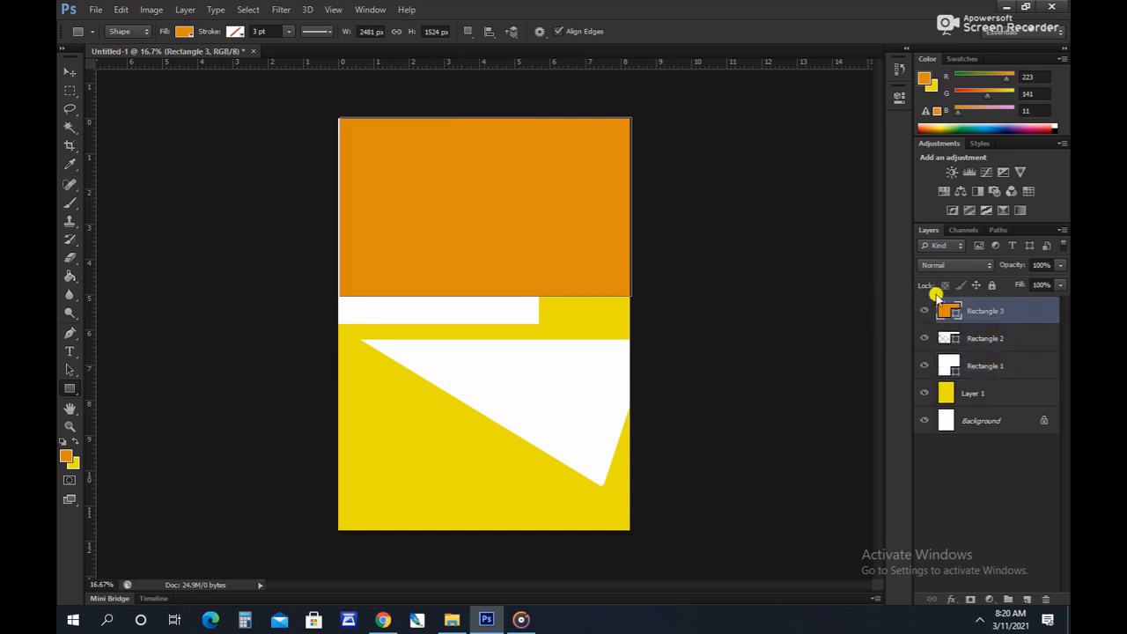
Distort the orange rectangle into a triangle by bringing its lower-left corner onto the upper-left corner, and apply the transformation.
key(ctrl+t)
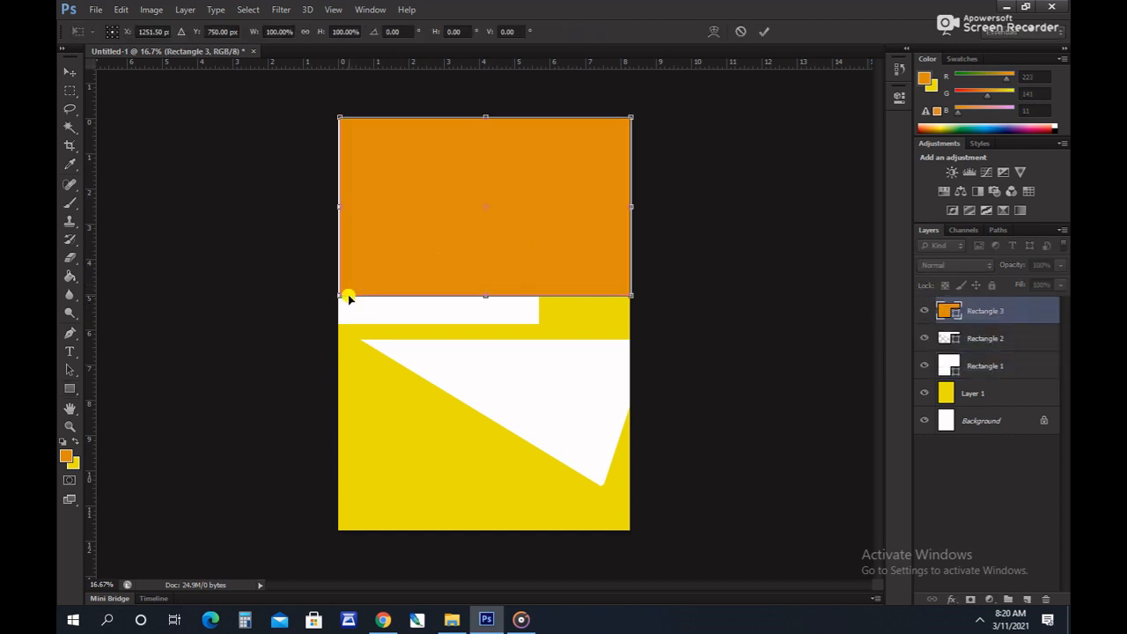
right_click(373, 244)
click(420, 320)
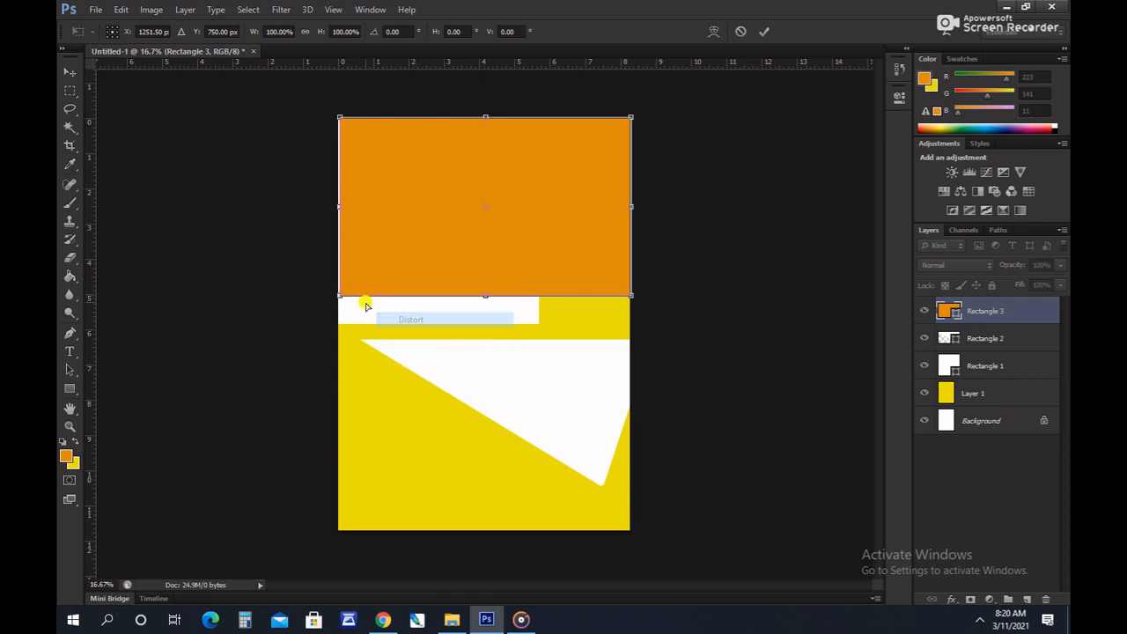
drag(340, 295, 341, 118)
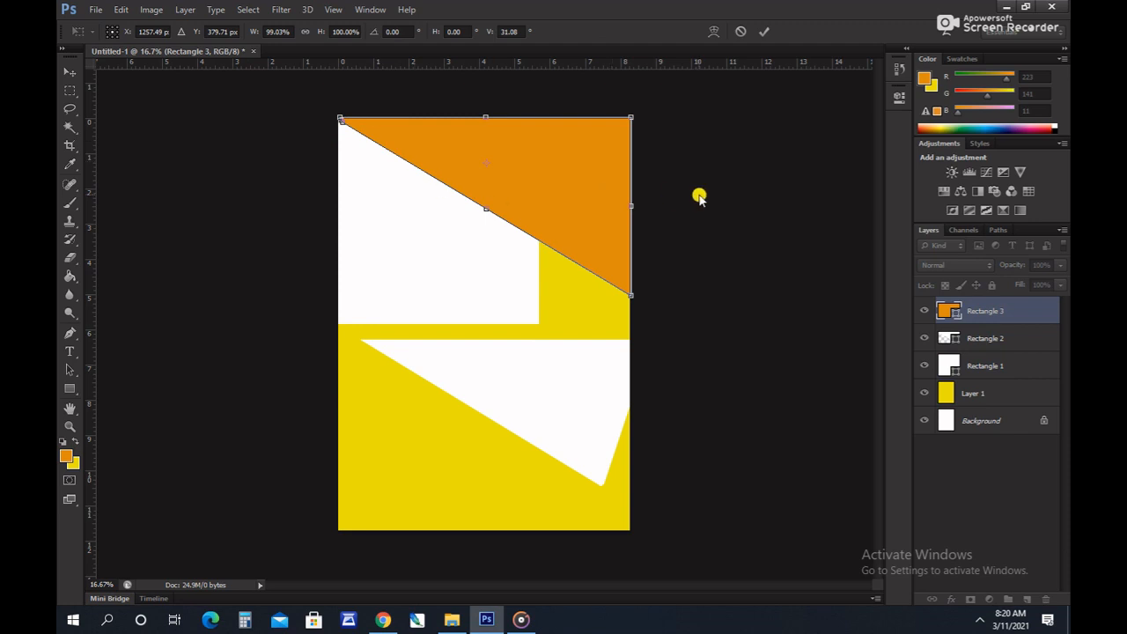
click(69, 72)
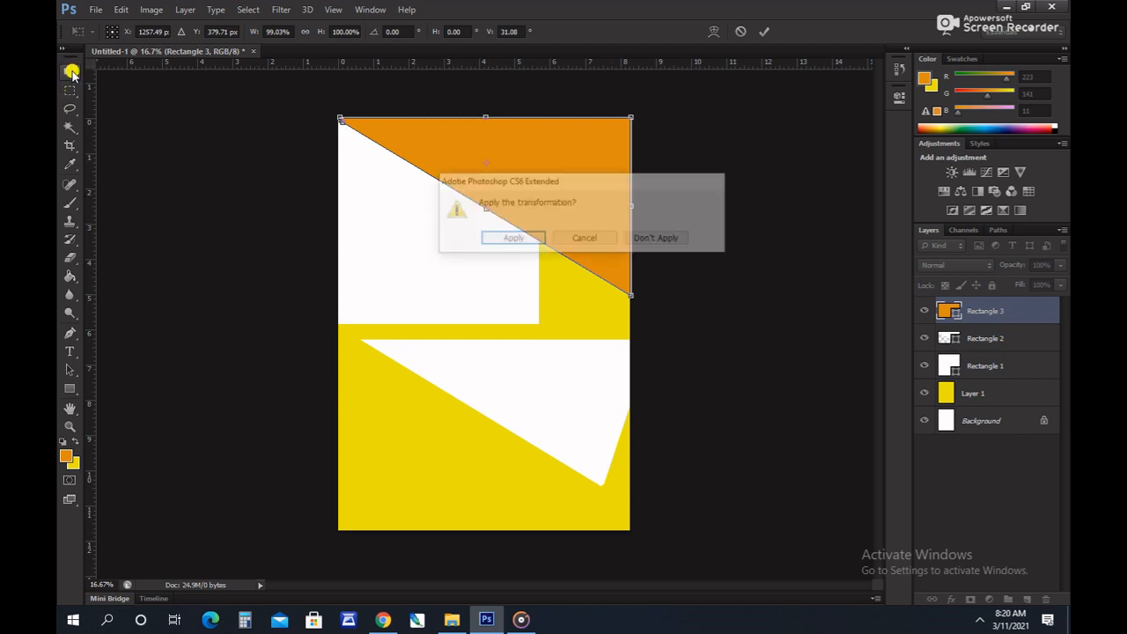
click(511, 239)
click(560, 289)
Shift the orange triangle right past the page edge and stretch it slightly downward.
drag(573, 186, 613, 187)
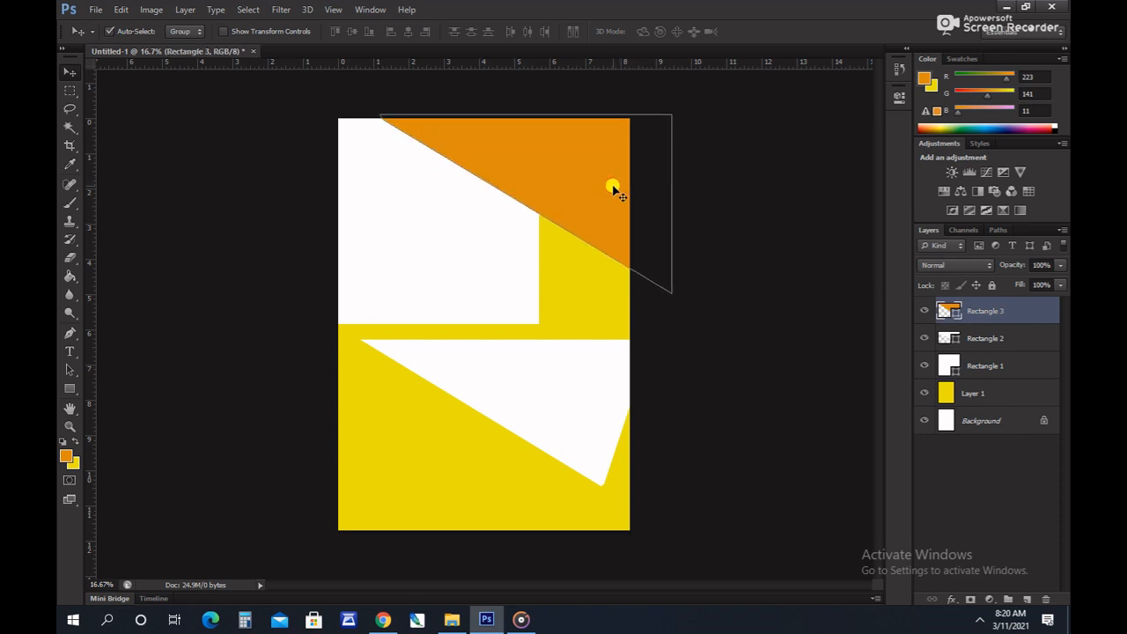
key(ctrl+t)
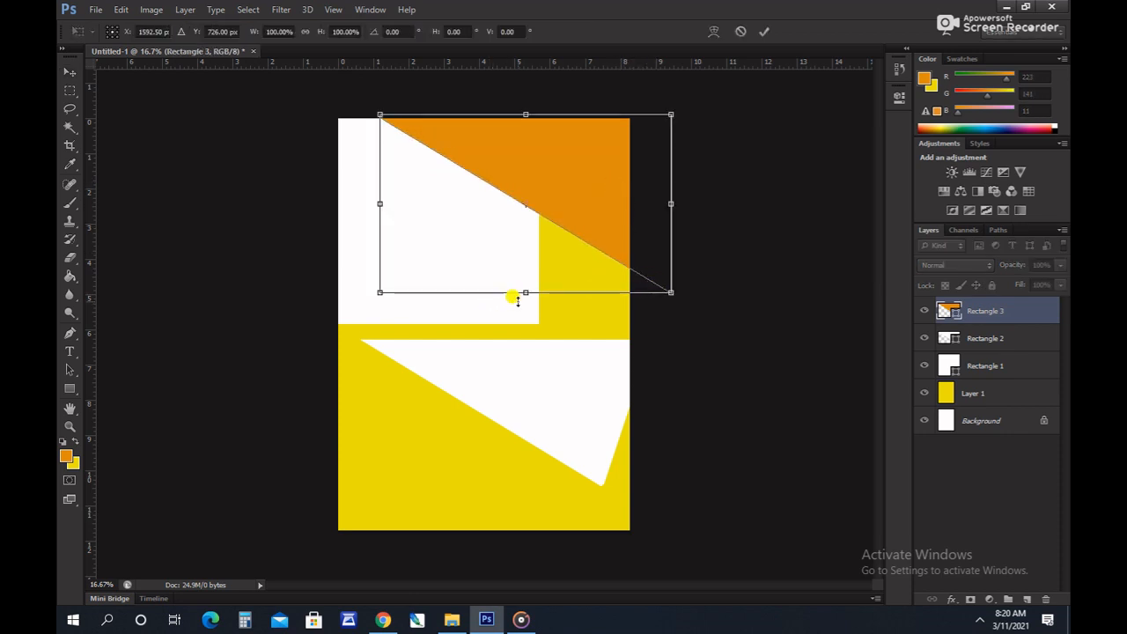
drag(519, 292, 526, 315)
key(Return)
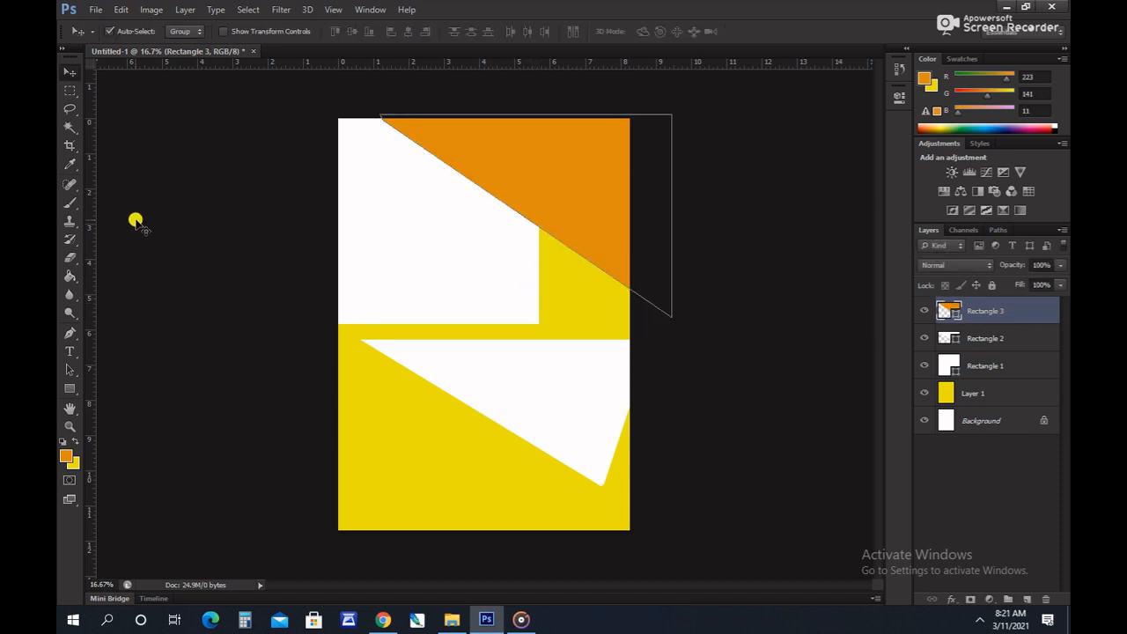
click(609, 296)
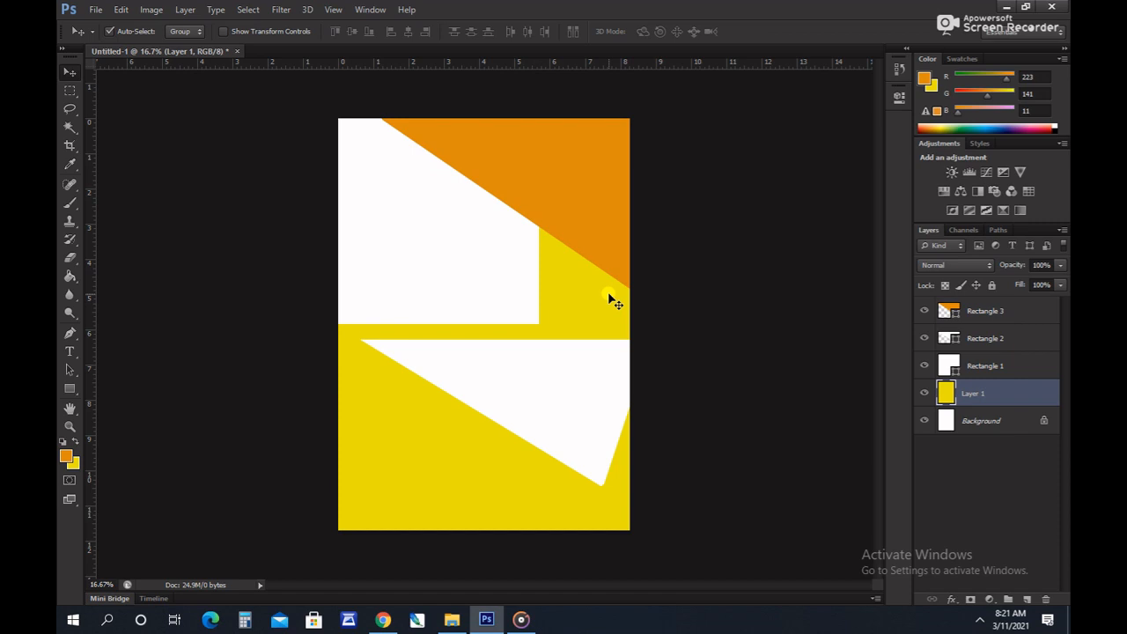
Duplicate the orange triangle into the page's lower-left area and flip the copy horizontally.
click(587, 212)
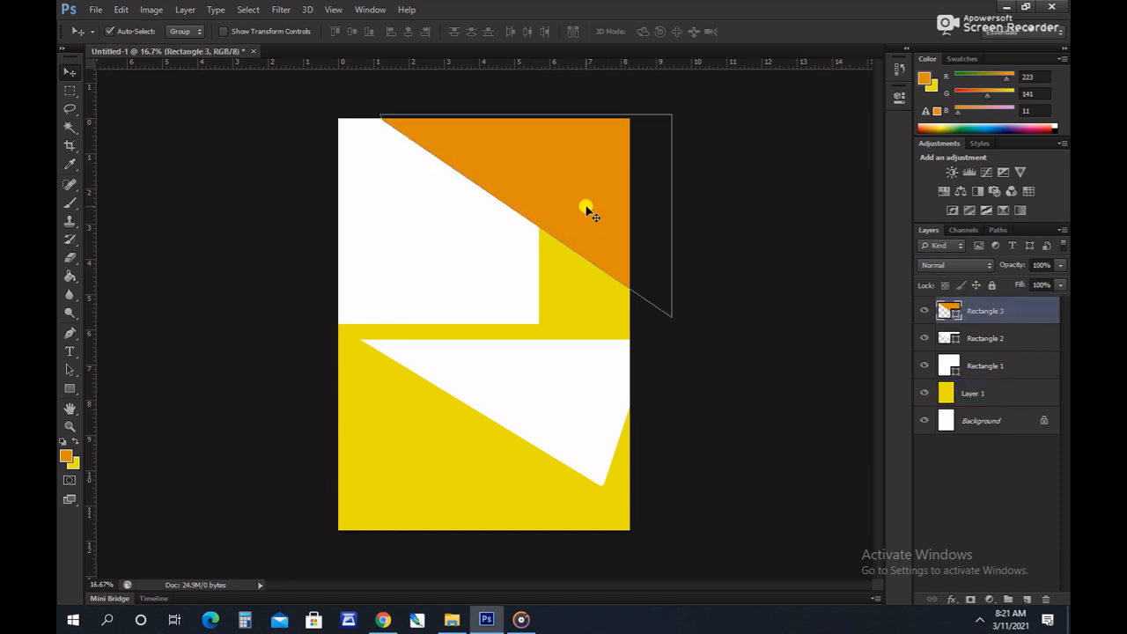
key(ctrl+j)
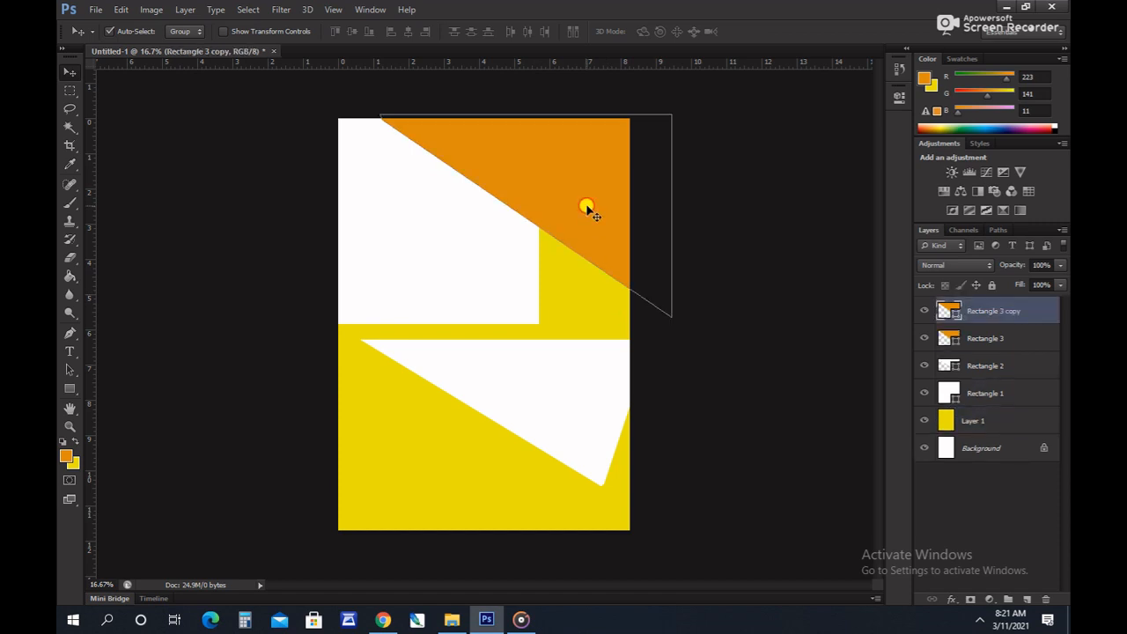
drag(587, 212, 512, 447)
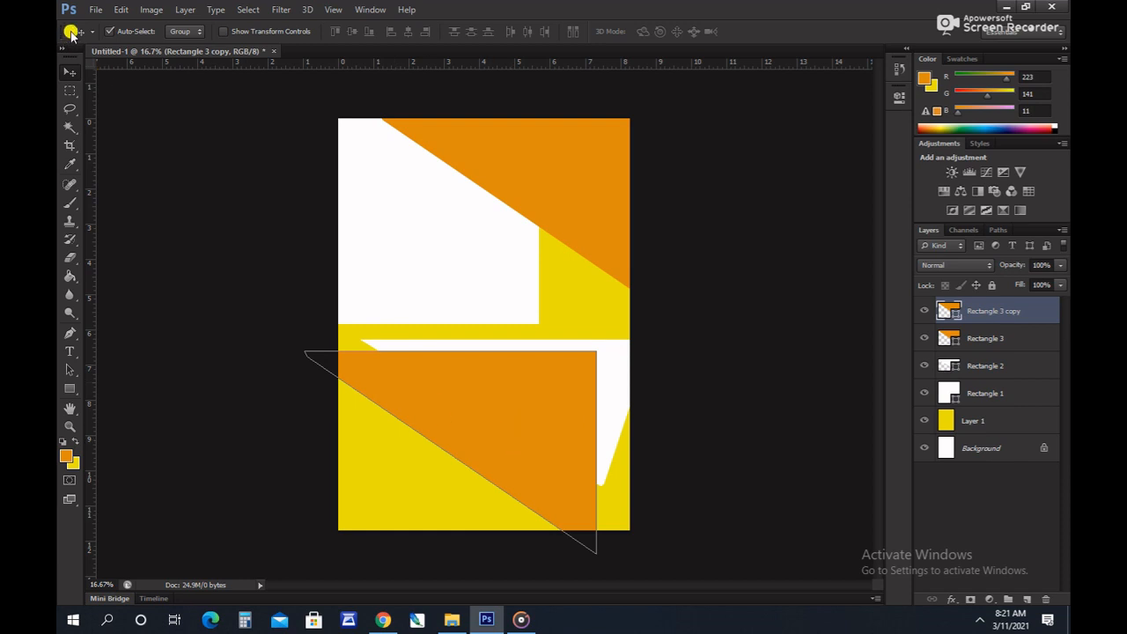
click(122, 10)
mouse_move(272, 284)
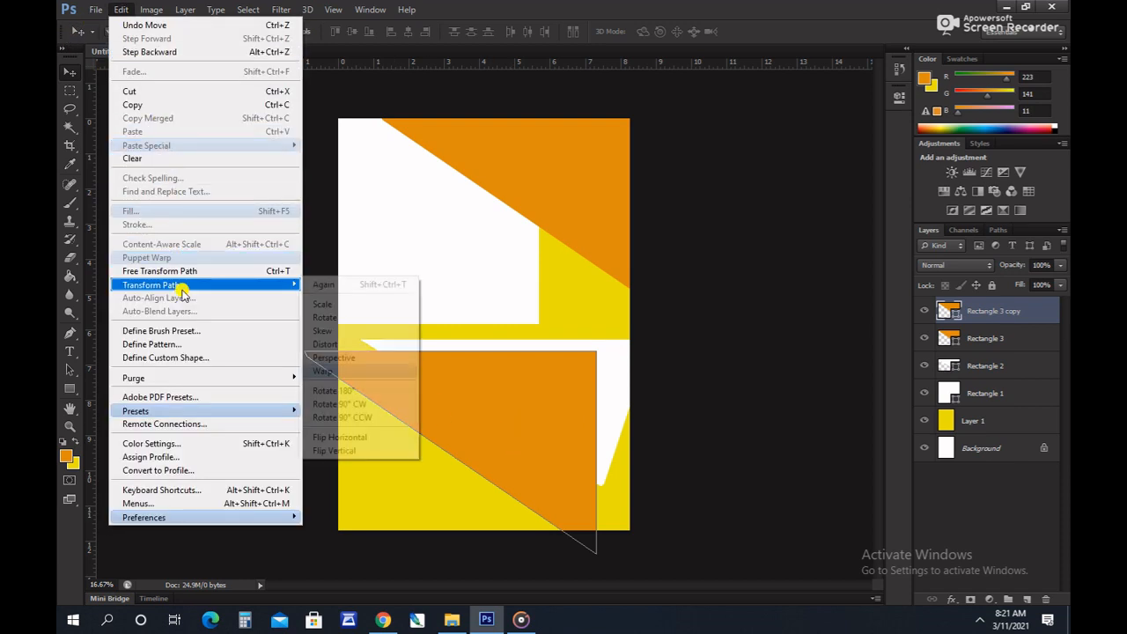
click(319, 435)
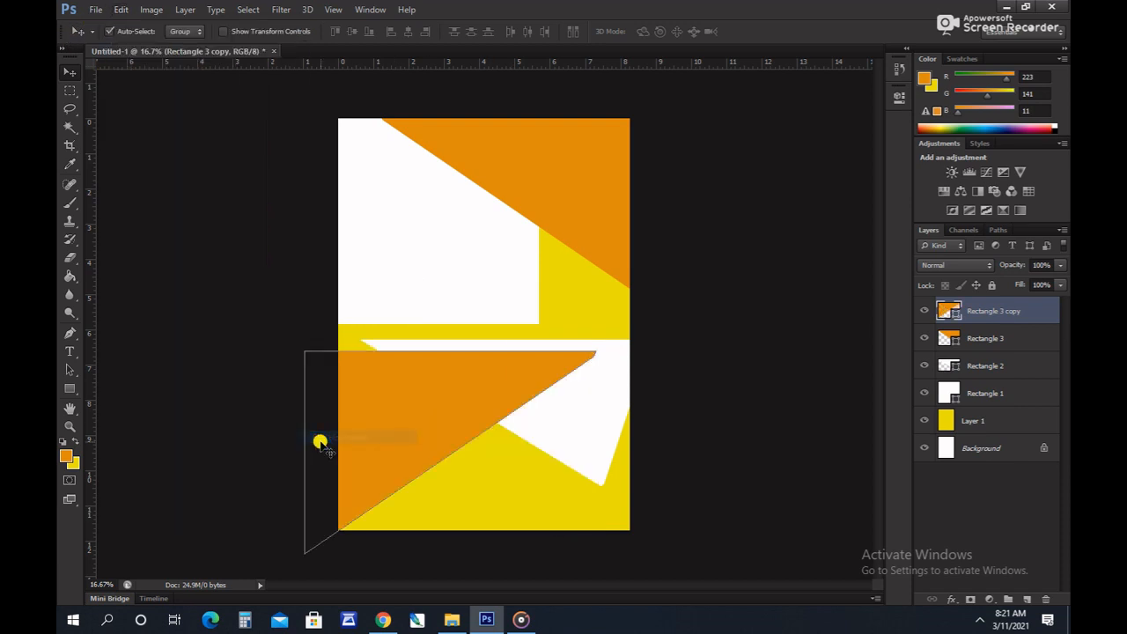
Rotate the copied orange triangle in the page's lower part by 180° and nudge it slightly up and left.
drag(444, 416, 448, 420)
key(ctrl+t)
right_click(449, 419)
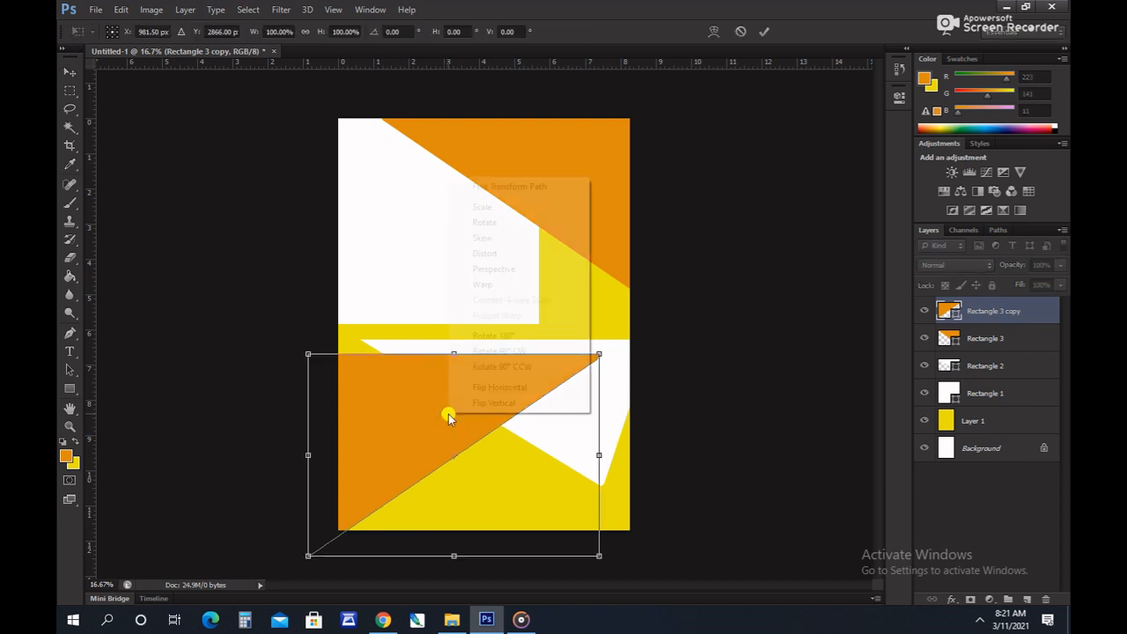
click(491, 334)
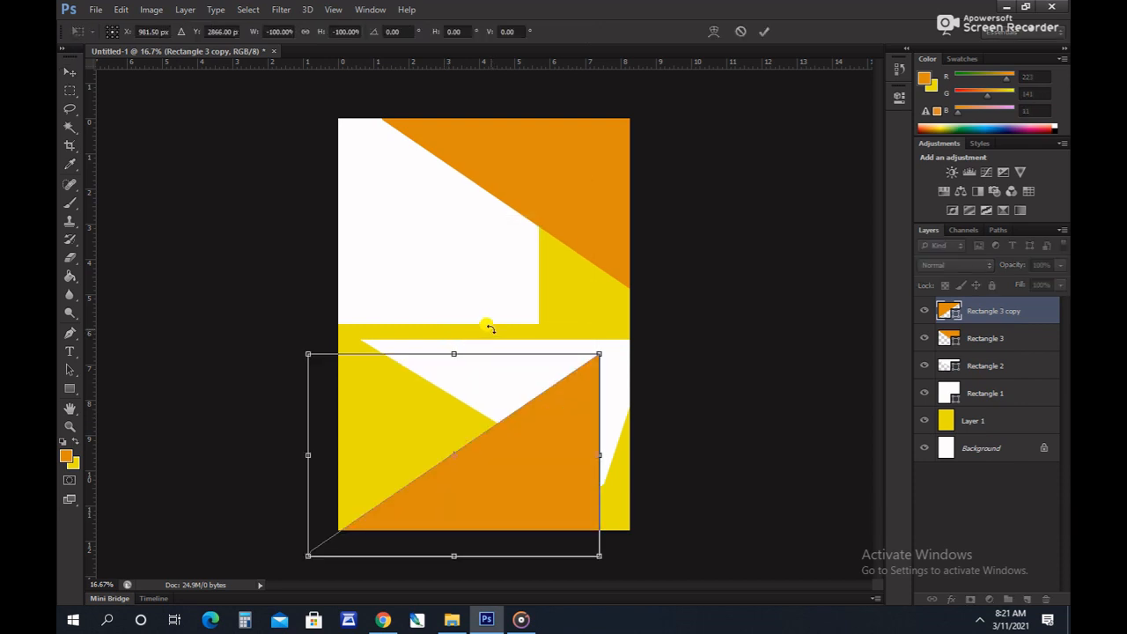
drag(529, 450, 525, 446)
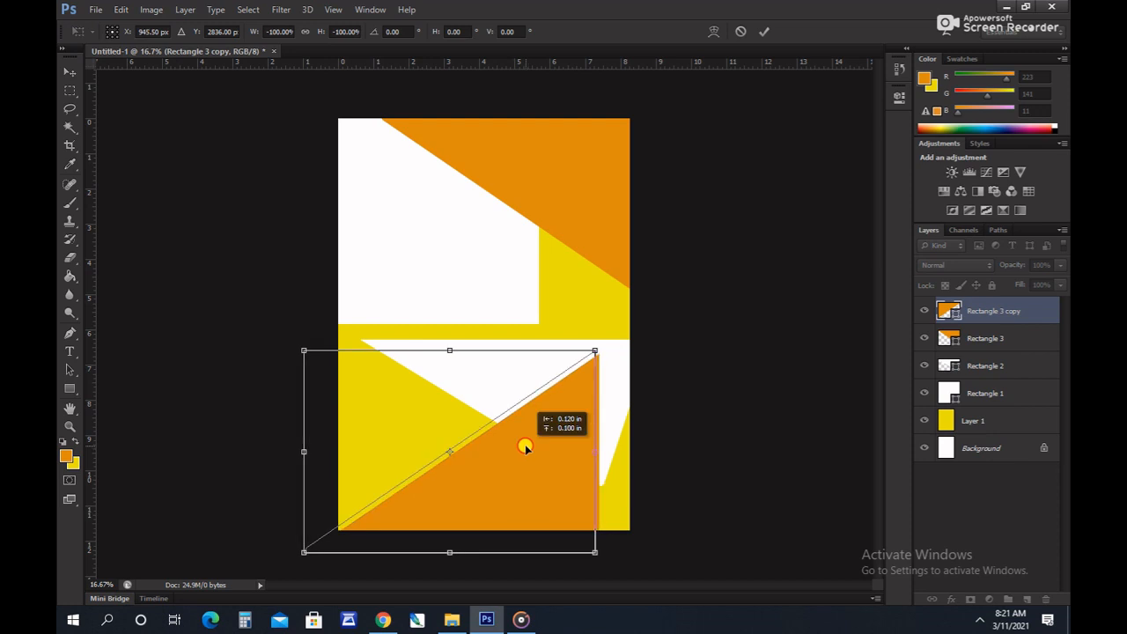
Flip the copied orange triangle horizontally, apply the transformation and shift it toward the page's lower-right.
click(120, 10)
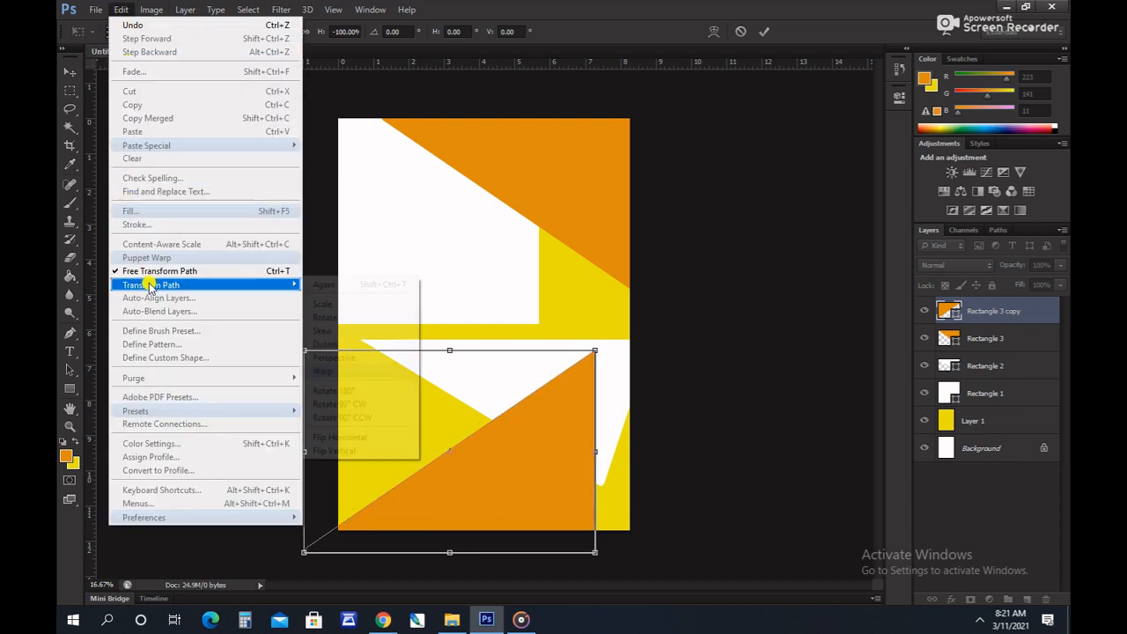
mouse_move(164, 283)
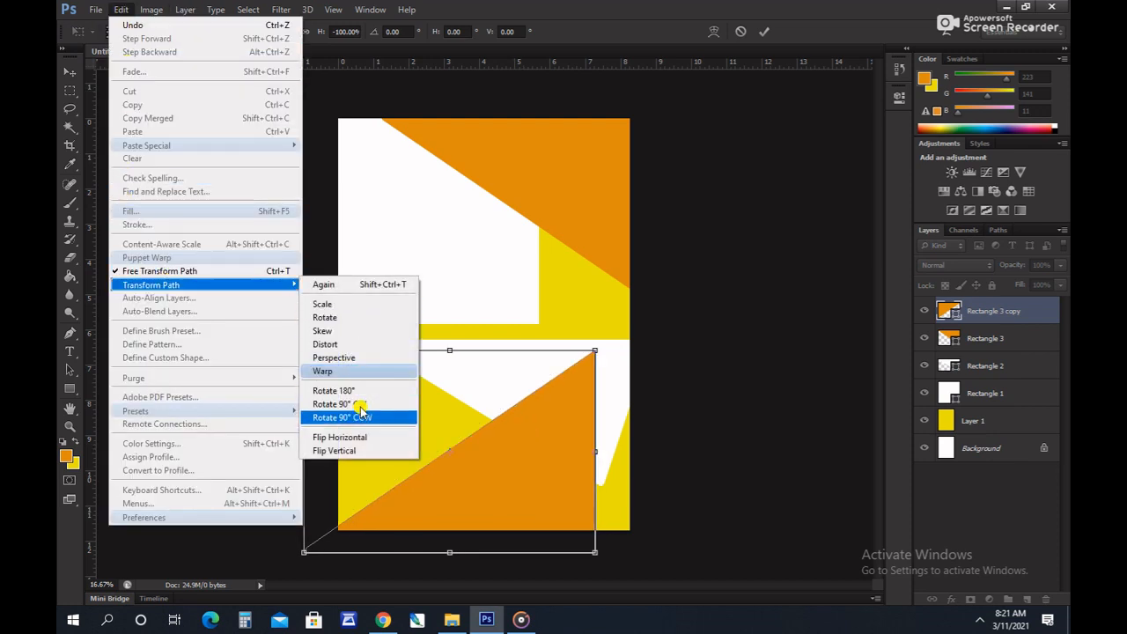
click(353, 437)
click(71, 71)
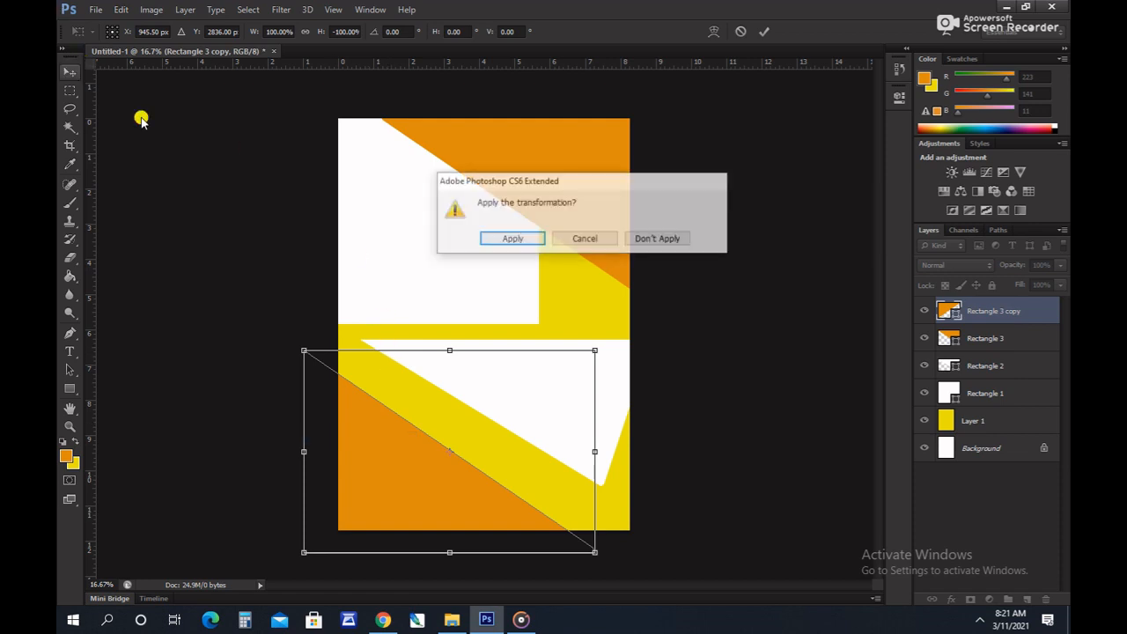
click(494, 243)
mouse_move(473, 463)
mouse_down()
mouse_move(456, 448)
mouse_move(479, 460)
mouse_up()
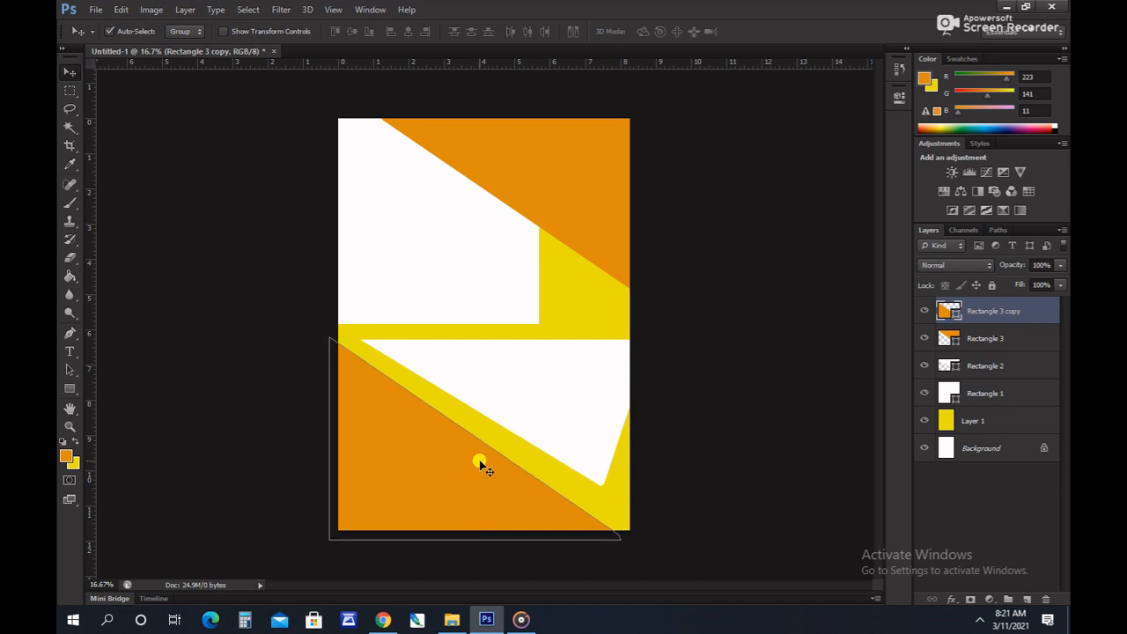
Create an orange rectangle of 2481 by 1728 px placed beyond the page's right edge.
click(70, 388)
click(184, 32)
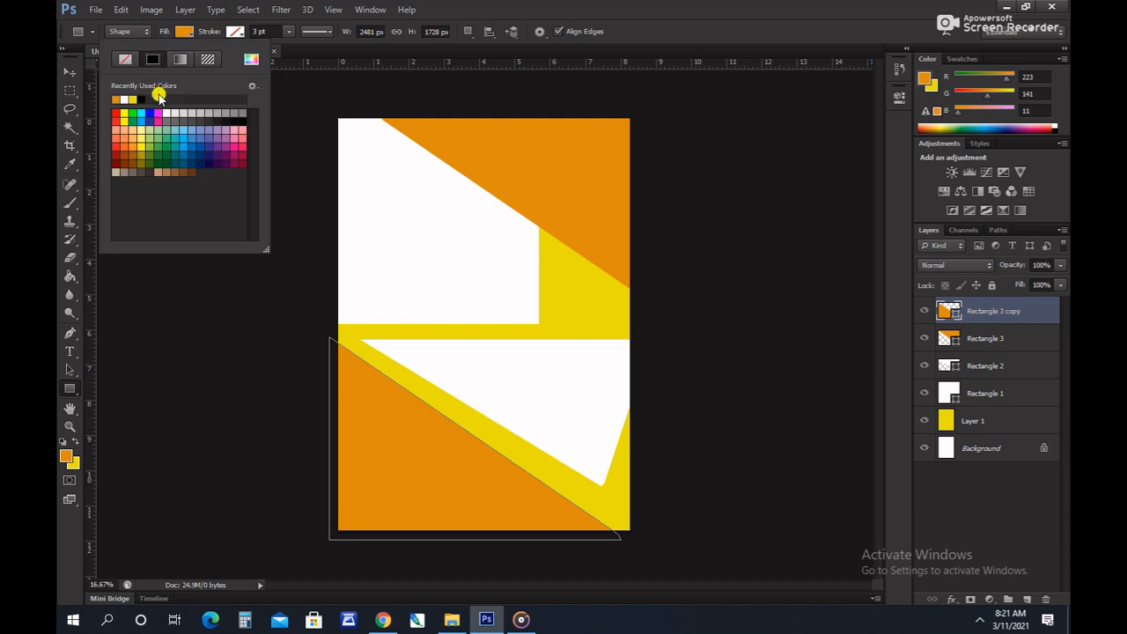
click(264, 90)
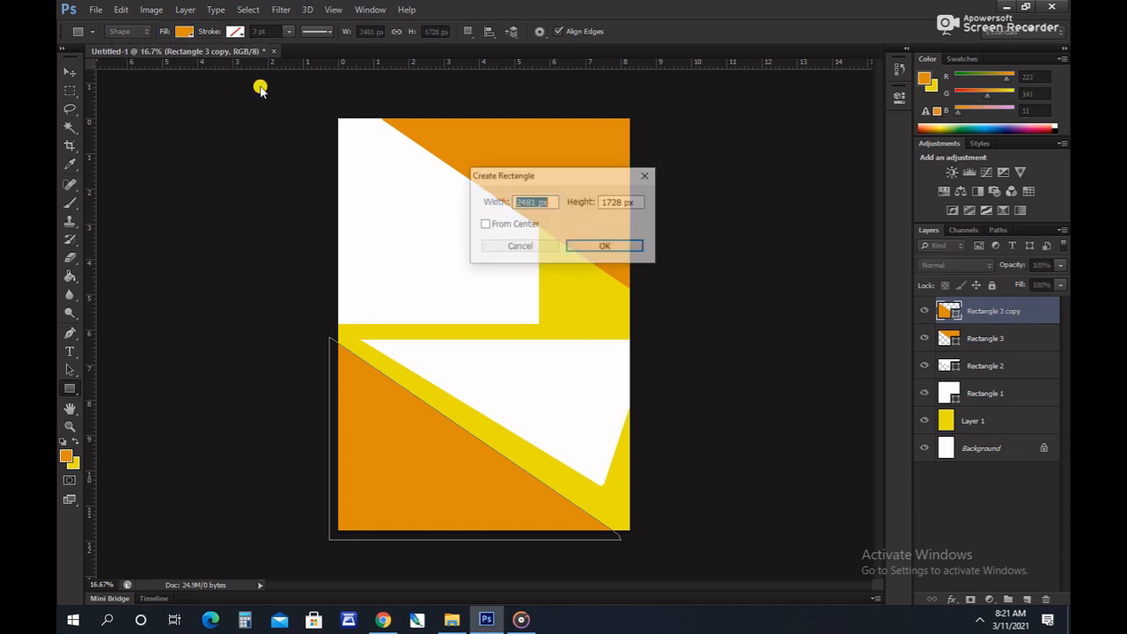
click(648, 175)
click(711, 281)
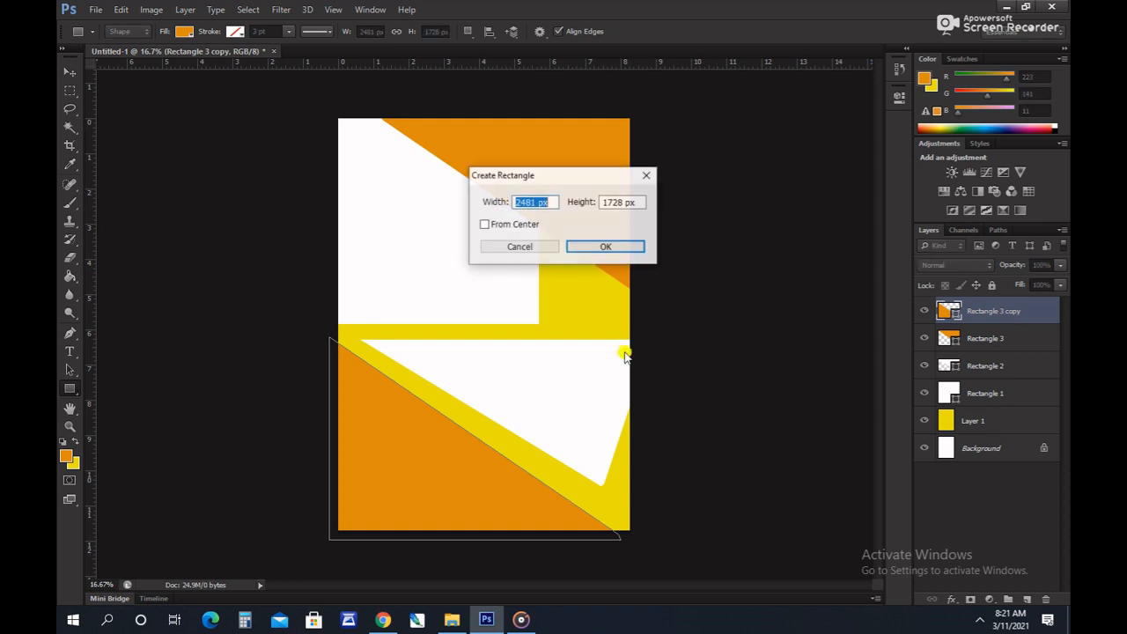
click(607, 247)
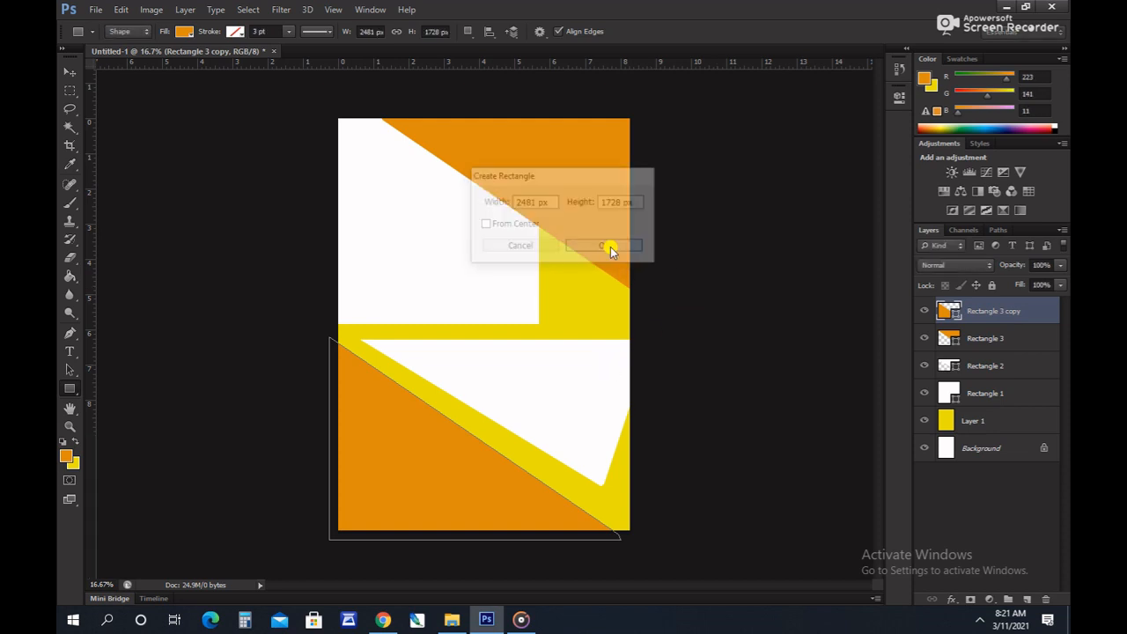
Distort the white triangle by pulling its lower-right corner slightly down, and shift the shape up and right.
click(70, 71)
click(515, 373)
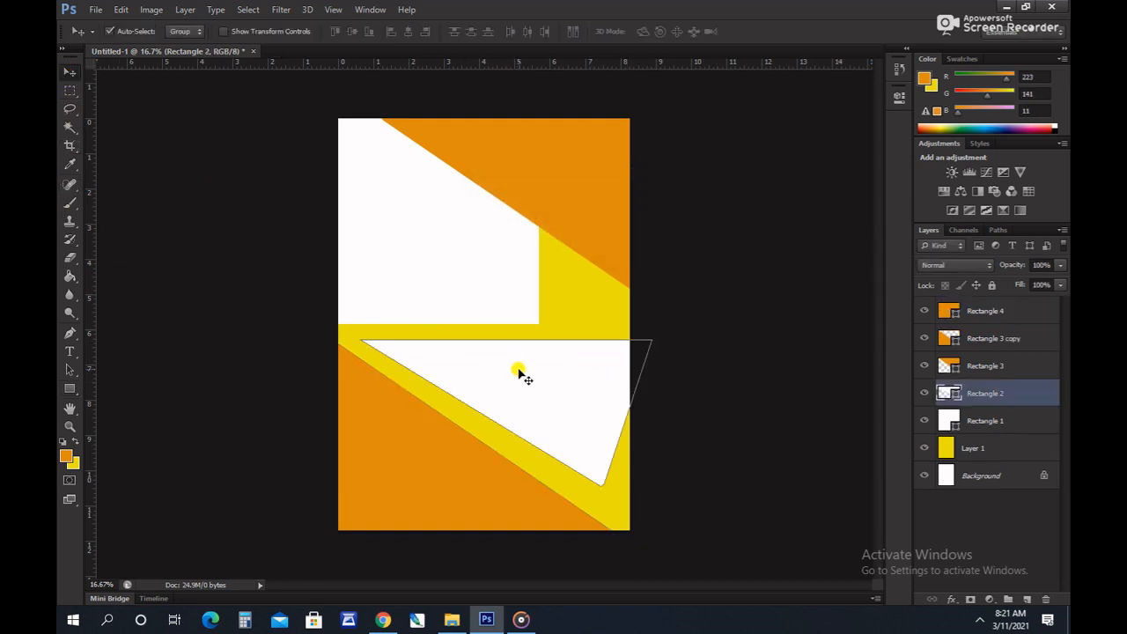
key(ctrl+t)
right_click(563, 382)
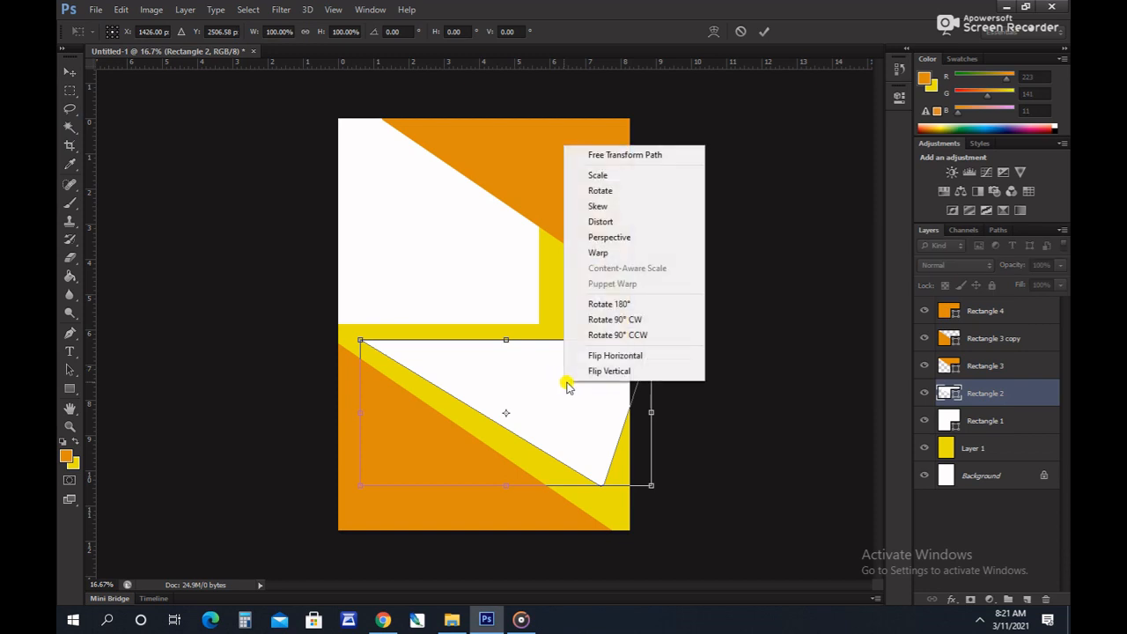
click(607, 221)
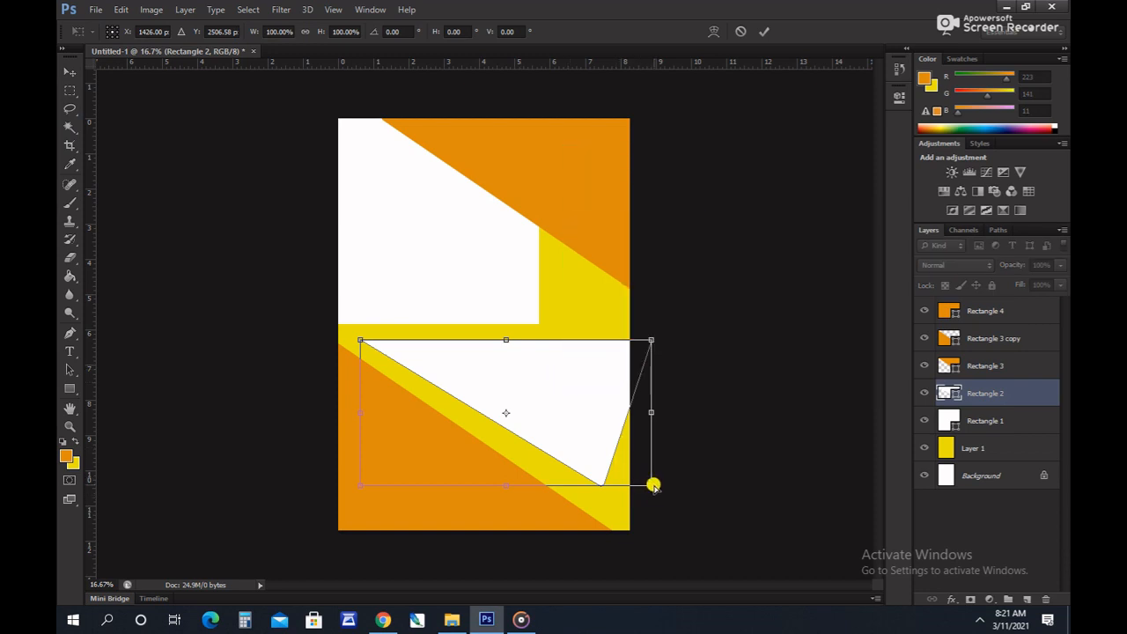
drag(653, 486, 650, 502)
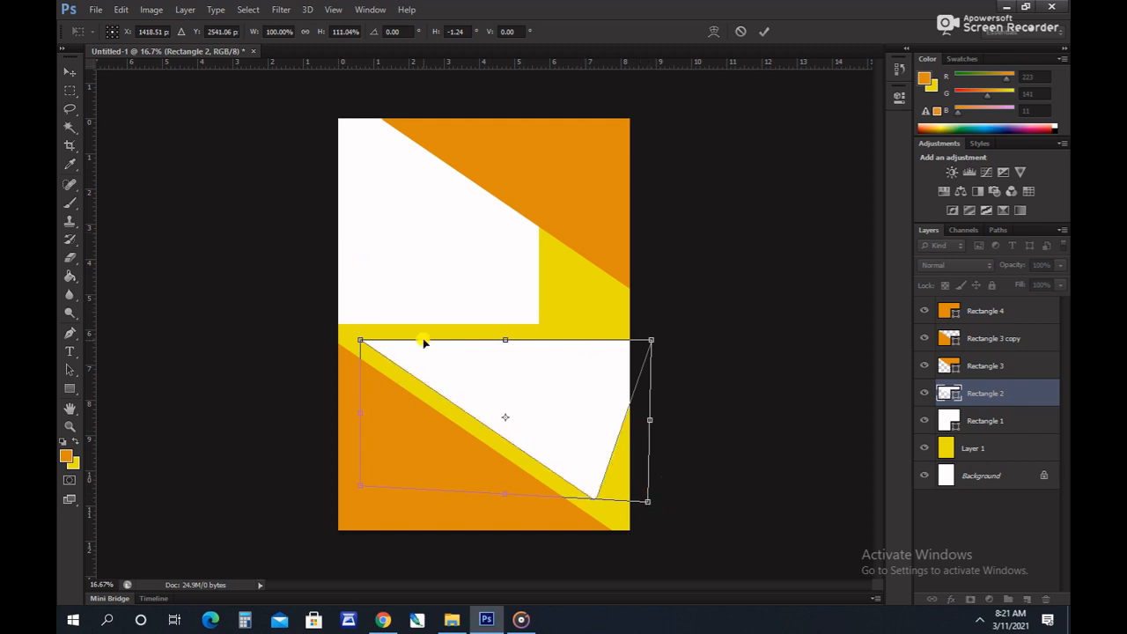
key(Return)
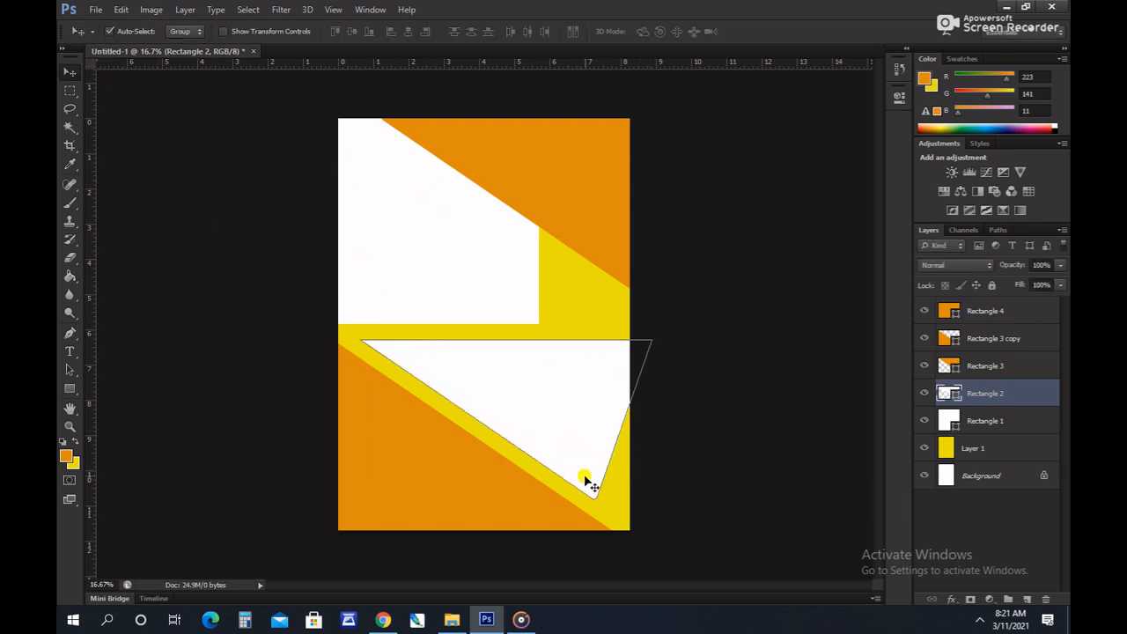
click(612, 492)
drag(598, 429, 614, 419)
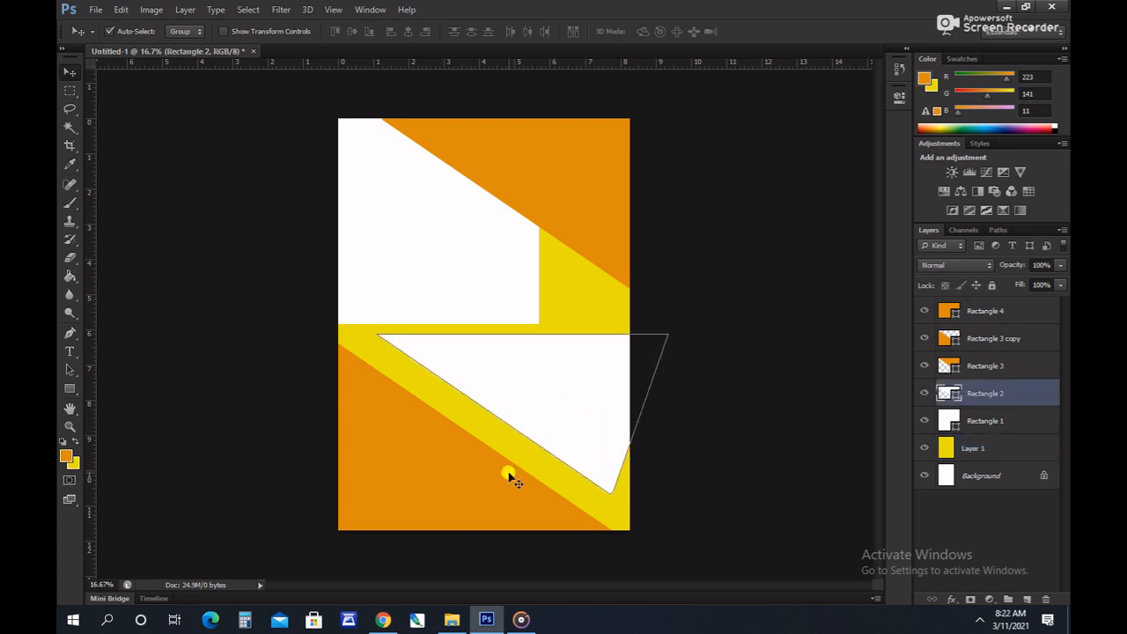
Align the lower orange triangle with the page's left edge and scale it to about 102% to cover the bottom edge.
drag(504, 489, 506, 467)
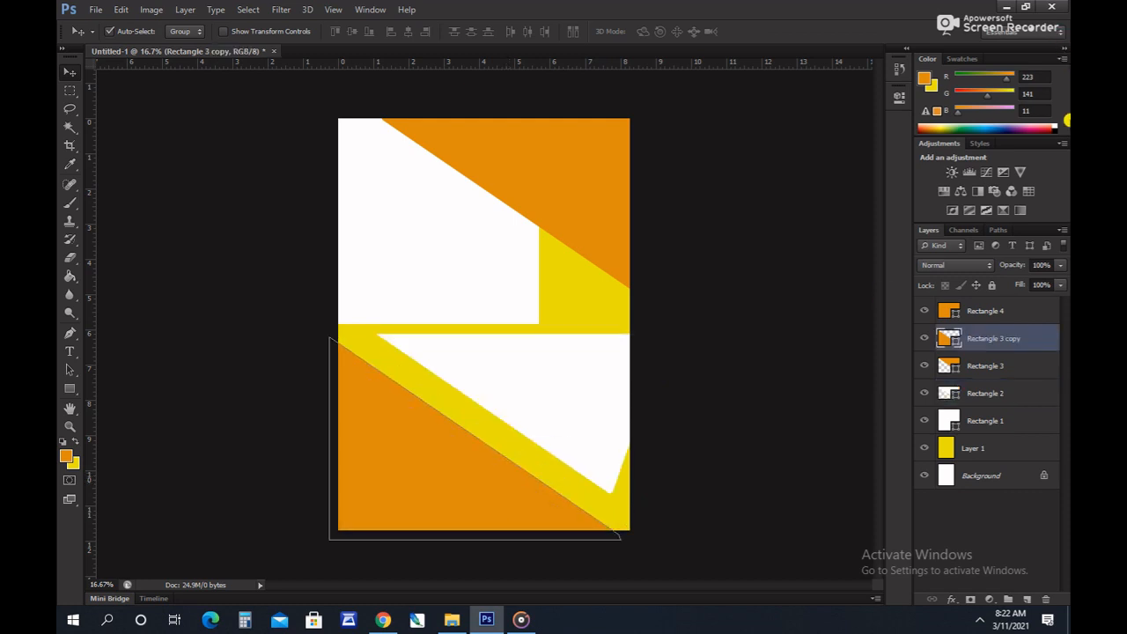
drag(437, 436, 447, 428)
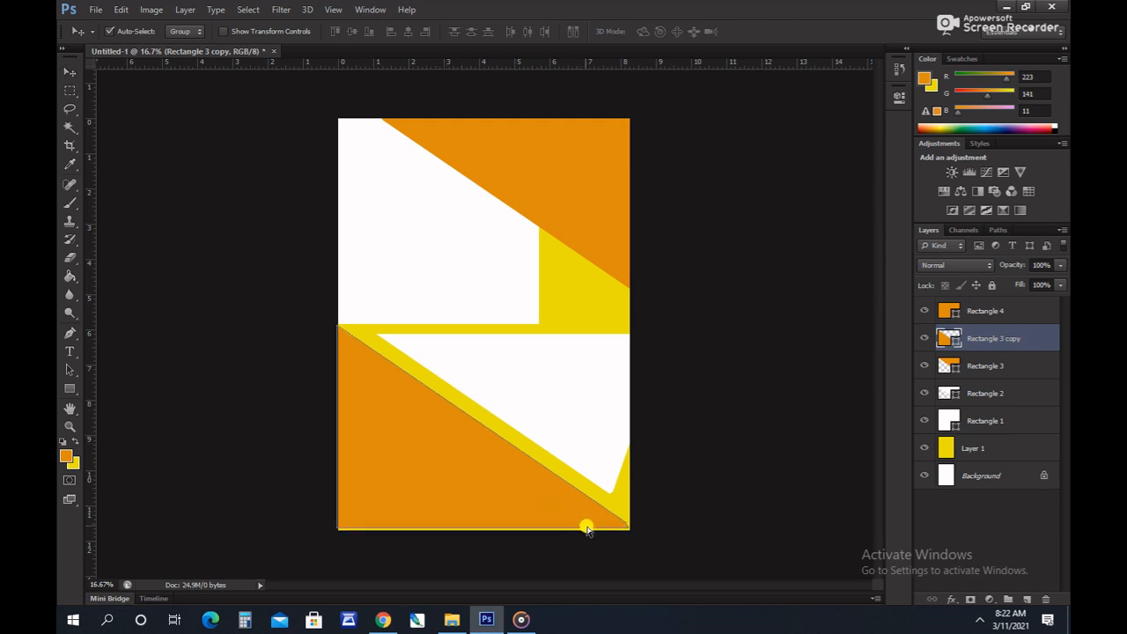
key(ctrl+t)
drag(622, 527, 634, 523)
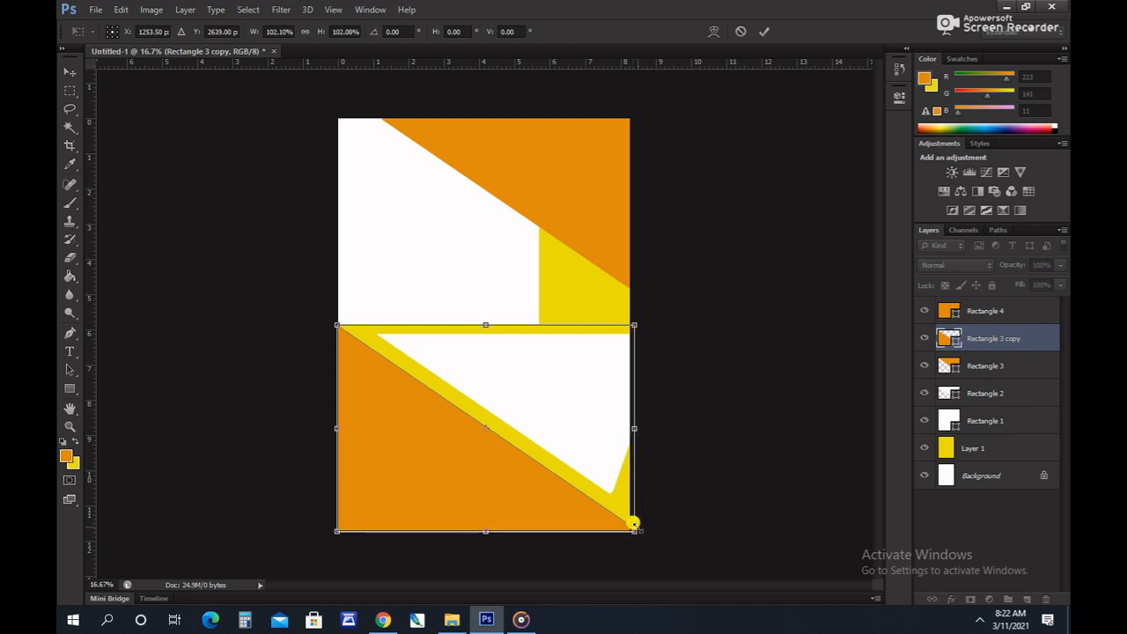
key(Return)
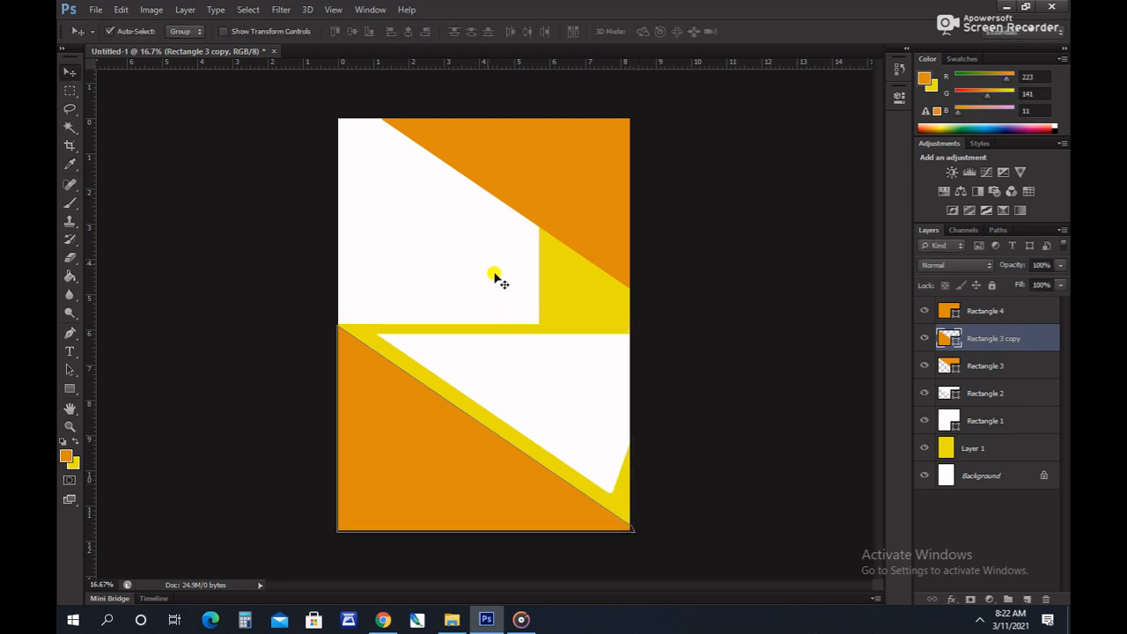
Place the fried chicken photo "images (4)" from the Downloads folder above the white rectangle's layer, at the page's upper-left corner.
click(461, 249)
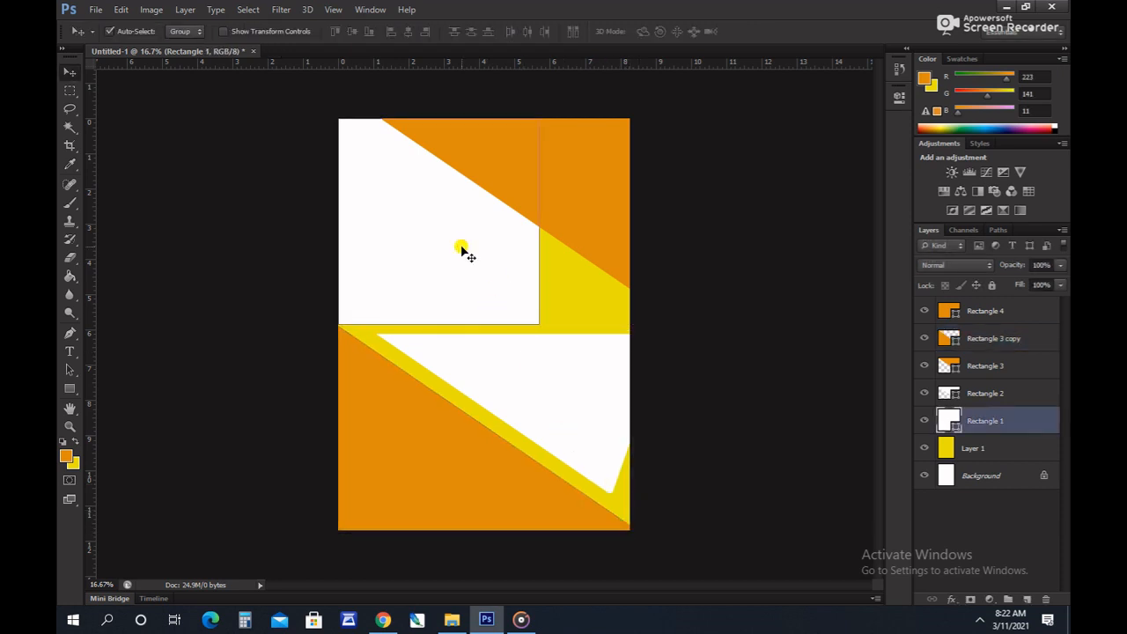
click(452, 618)
scroll(150, 176, up, 5)
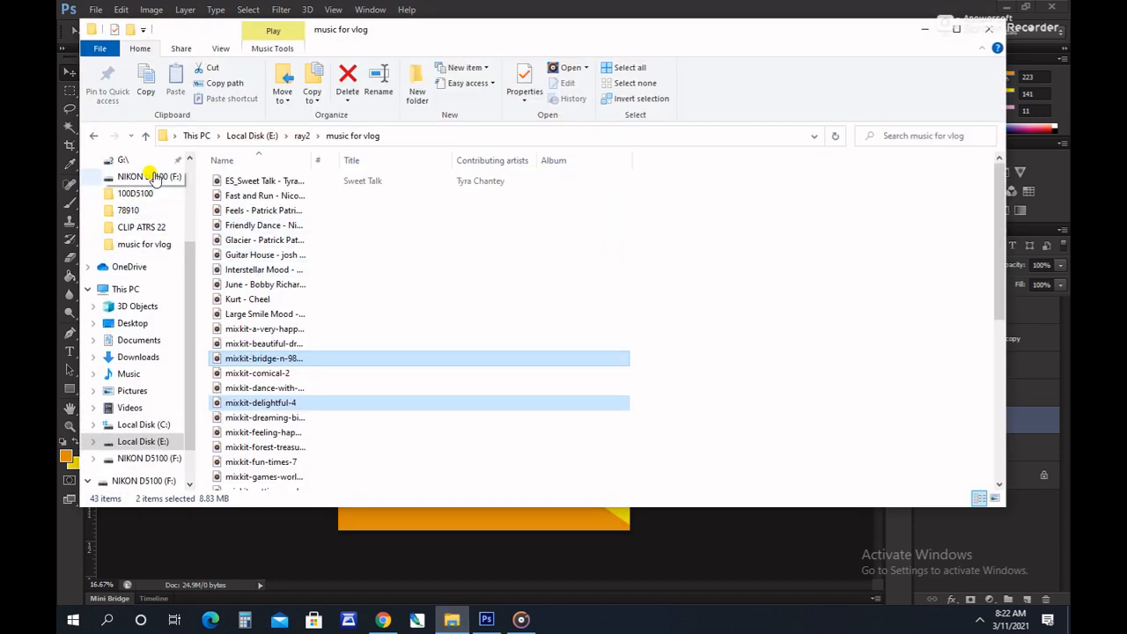
click(145, 206)
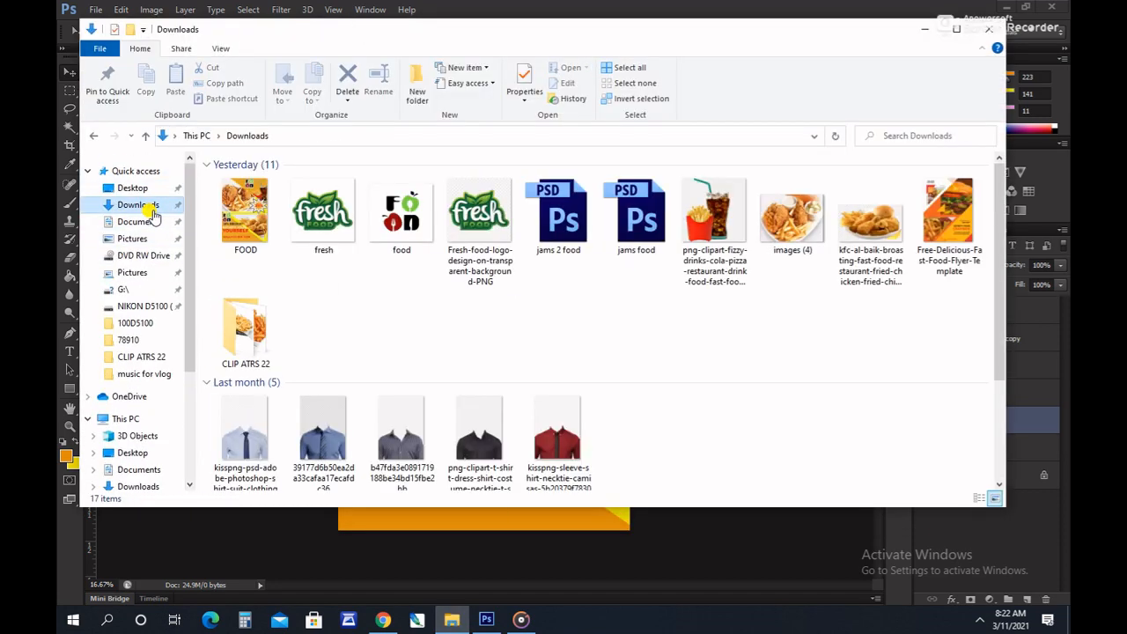
click(799, 215)
drag(608, 476, 388, 210)
key(Return)
drag(369, 159, 367, 137)
Enlarge the chicken photo to about 199% width and 251% height and shift it left past the page edge.
key(ctrl+t)
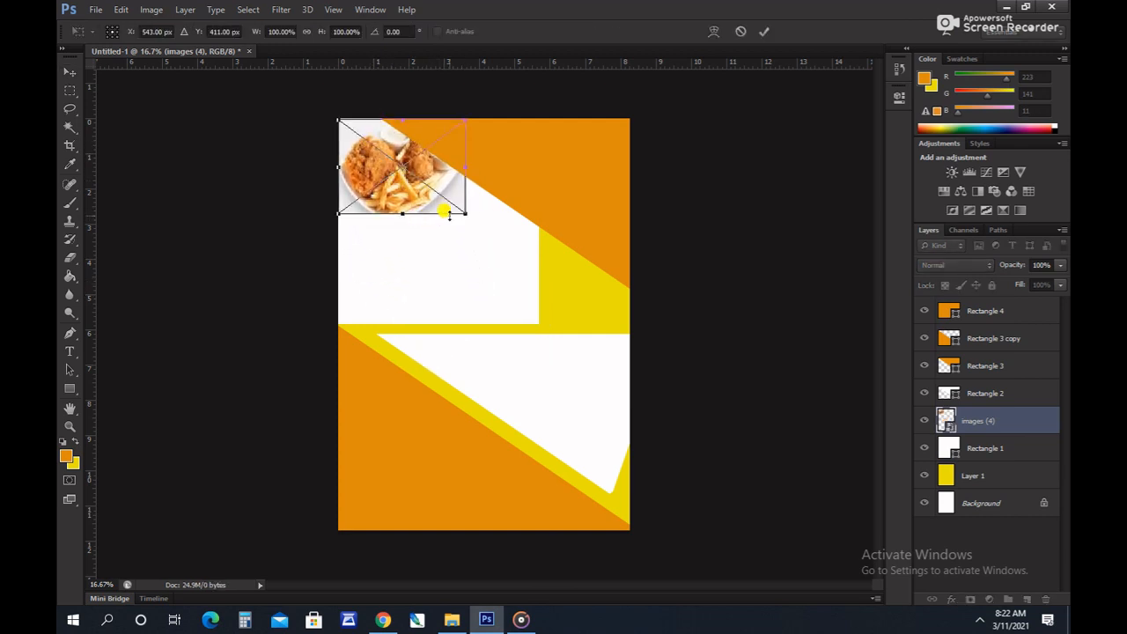
drag(457, 209, 585, 351)
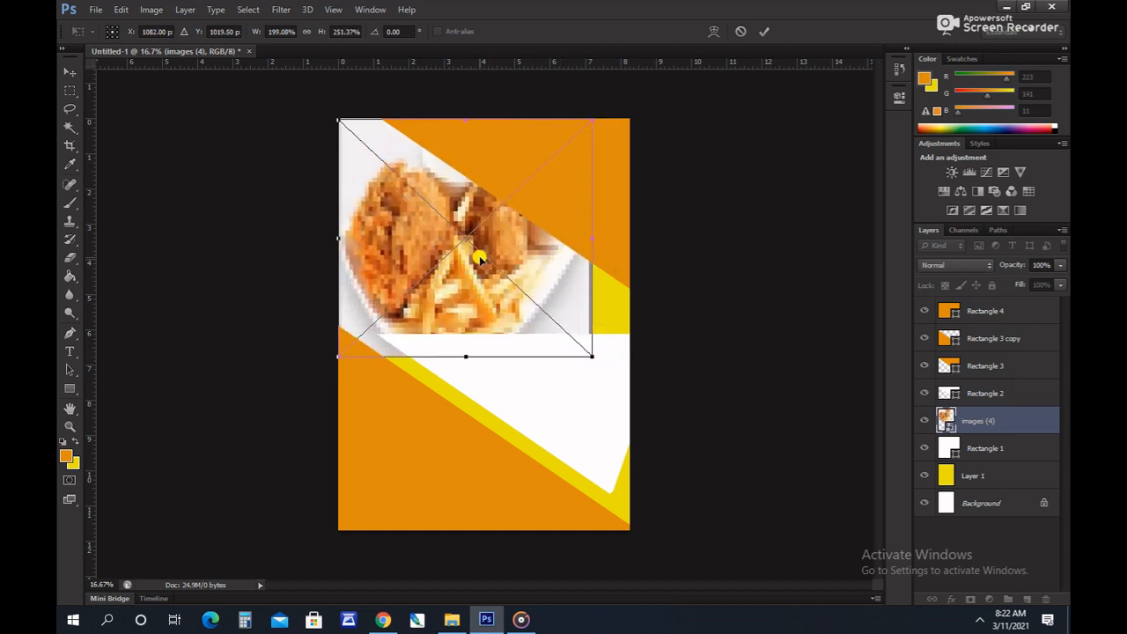
drag(480, 259, 455, 259)
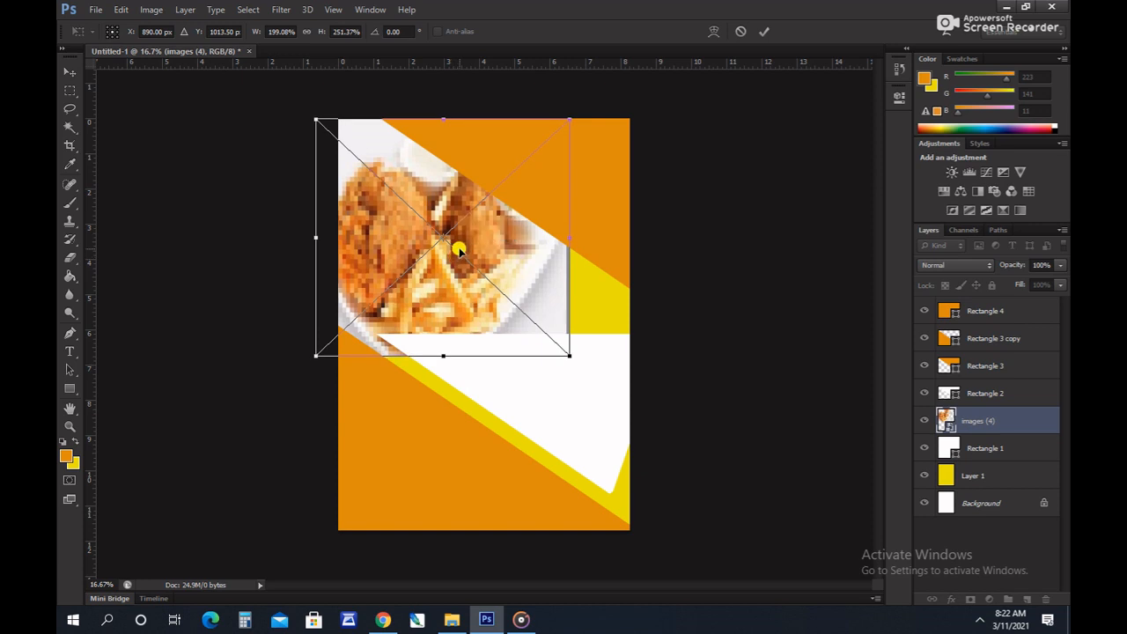
key(Return)
Clip the chicken photo to the white rectangle with a clipping mask and nudge it slightly up and left.
right_click(986, 421)
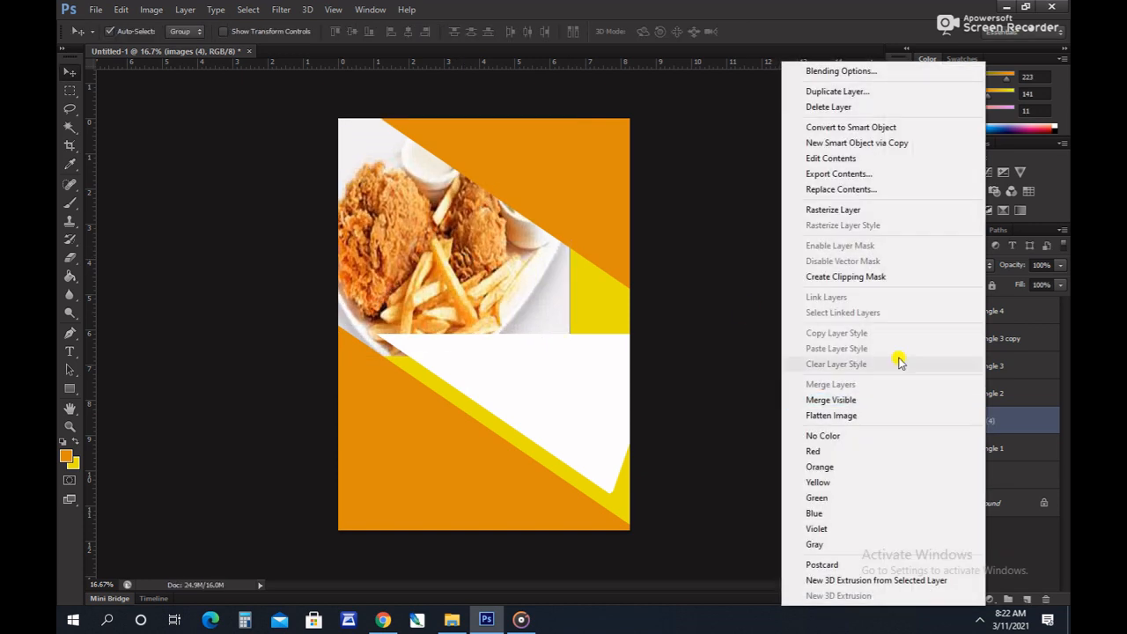
click(858, 277)
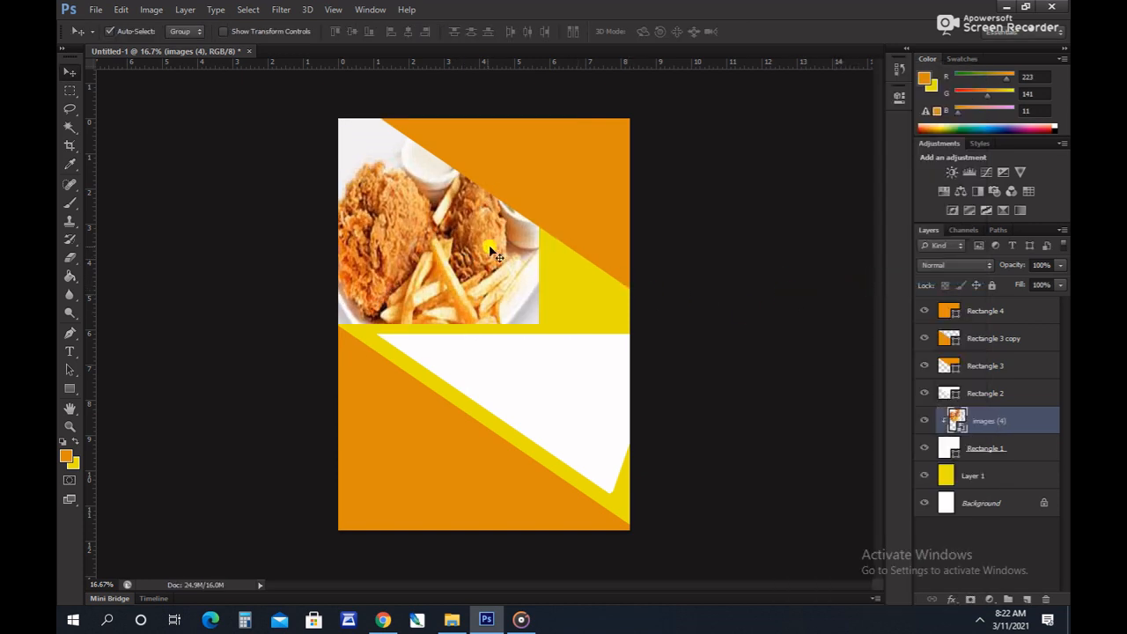
drag(471, 248, 462, 243)
Reduce the chicken photo's height to about 228% by lowering its top edge, and apply the transformation.
key(ctrl+t)
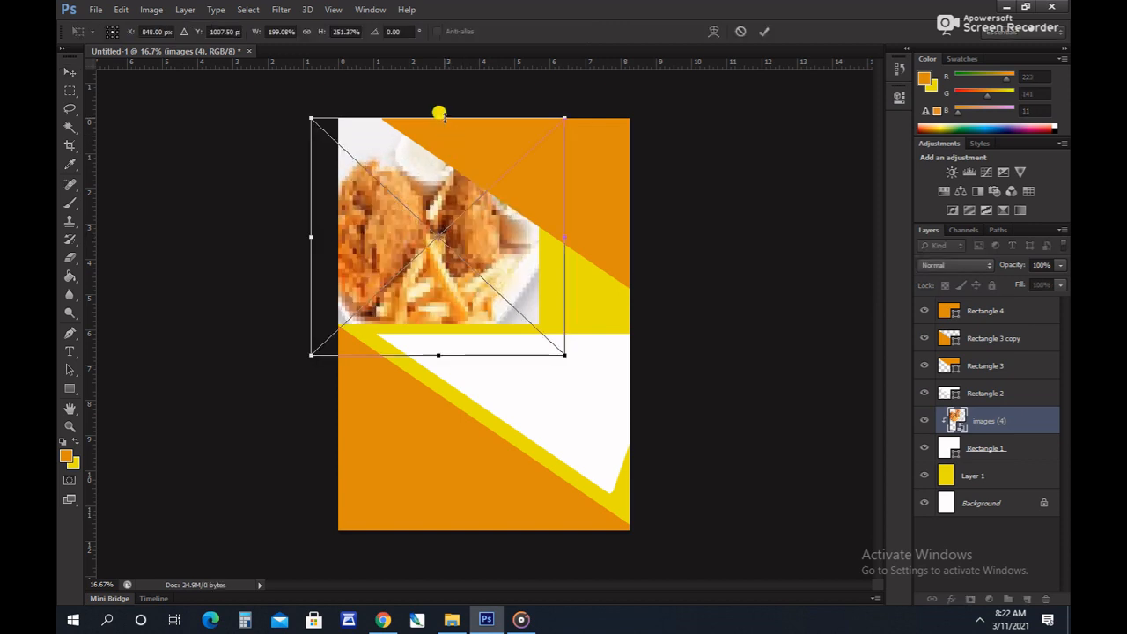
drag(438, 116, 443, 134)
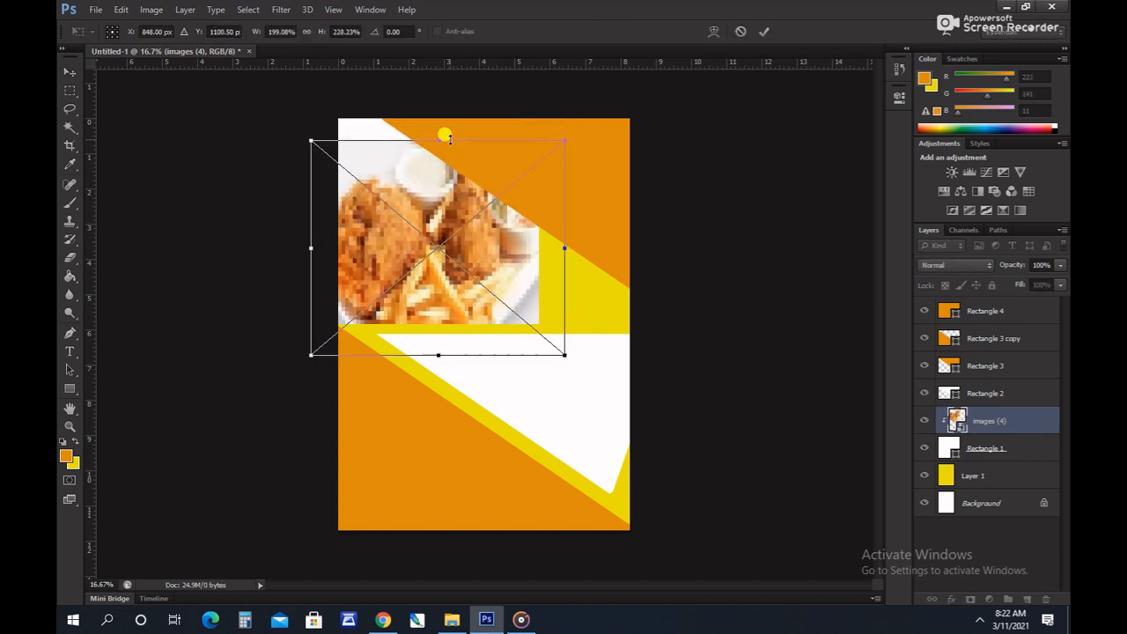
key(Return)
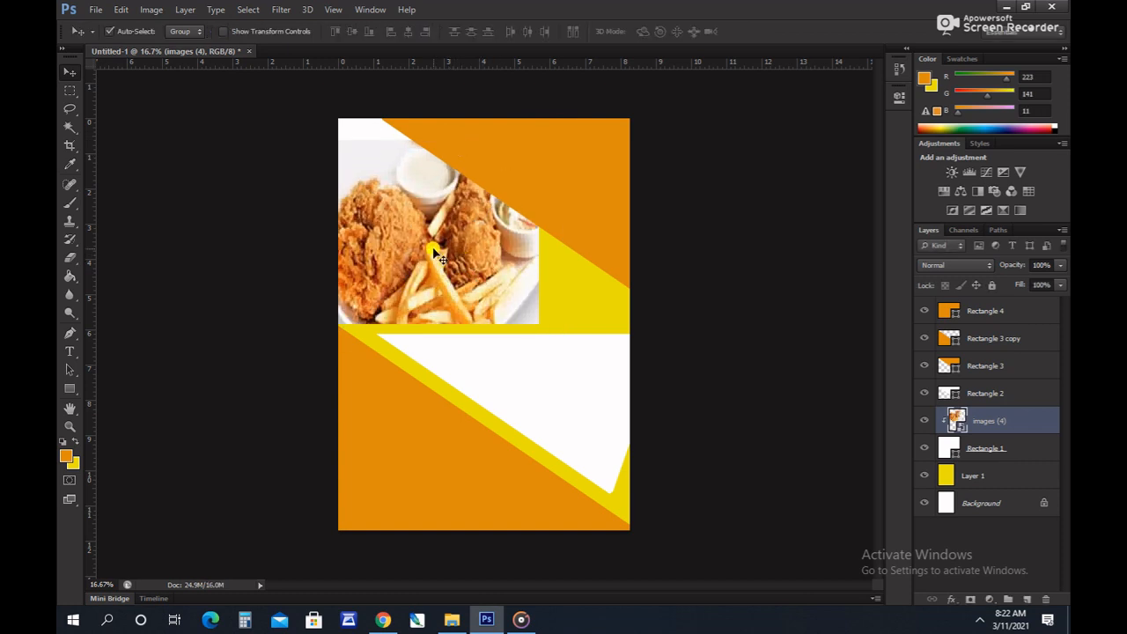
key(w)
click(356, 160)
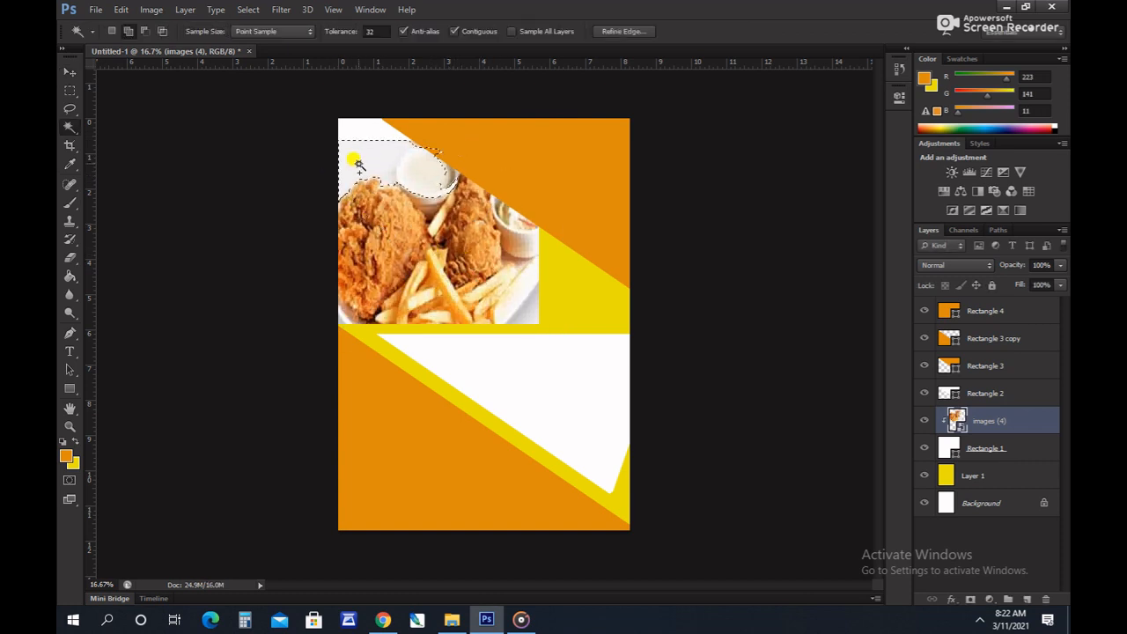
click(409, 186)
key(ctrl+d)
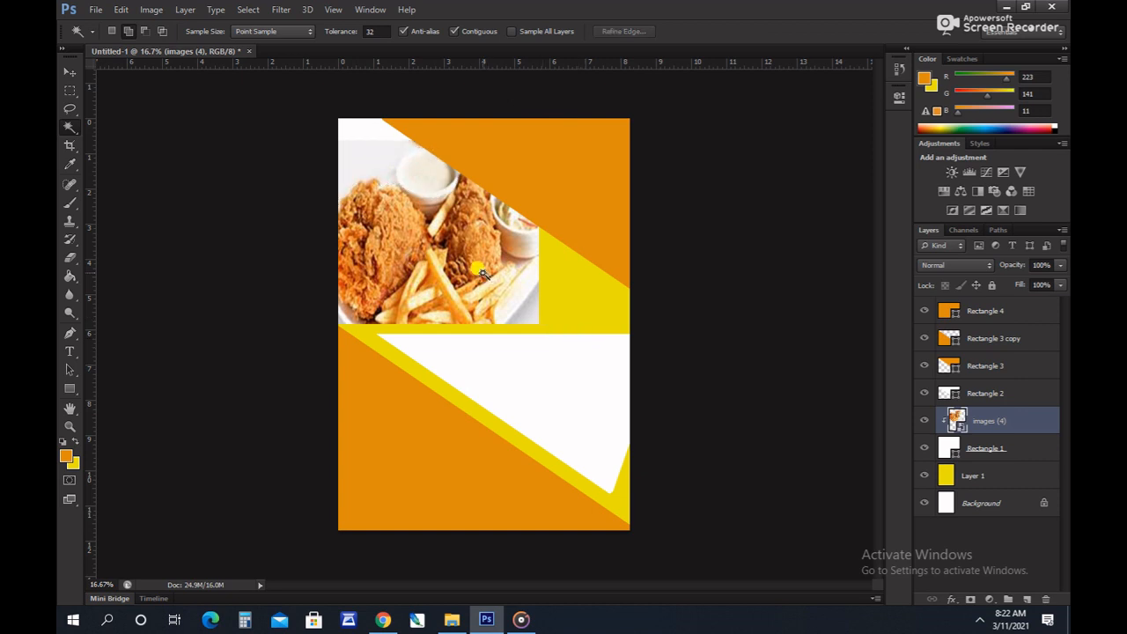
Place the "kfc-al-baik" fried chicken photo from the Downloads folder above the white triangle's layer and move it down over the triangle.
key(v)
click(552, 403)
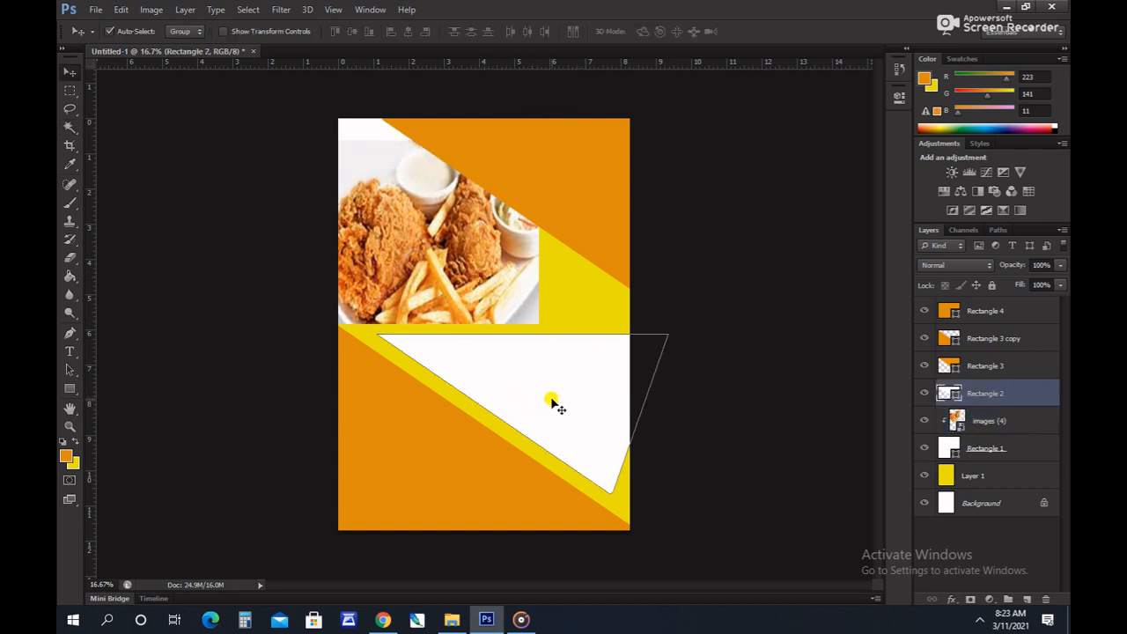
click(451, 619)
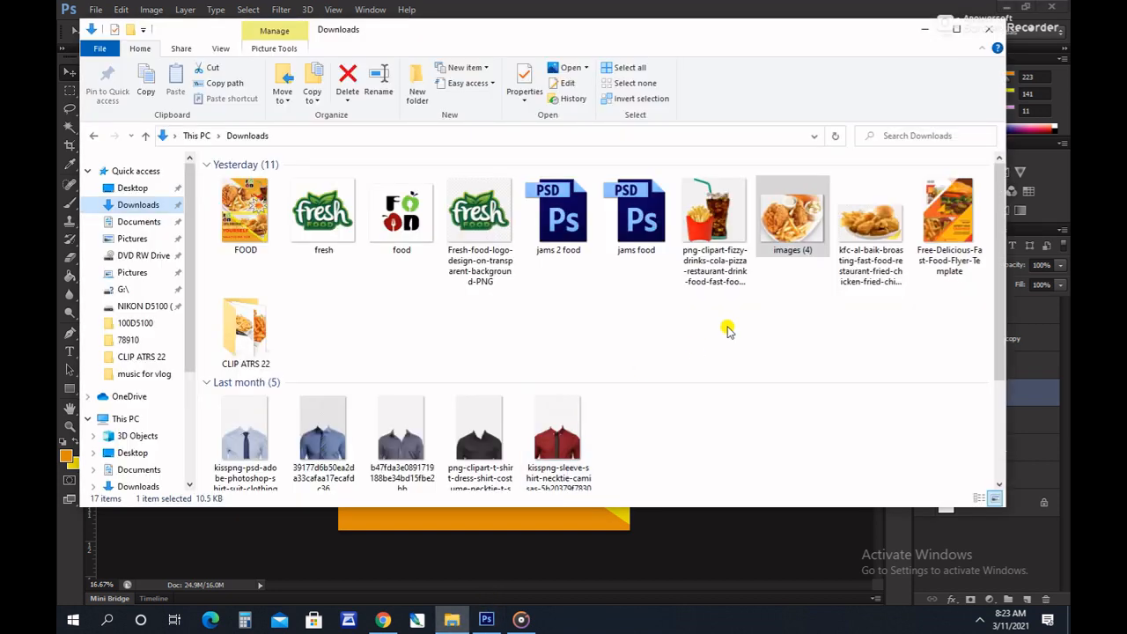
drag(574, 464, 587, 388)
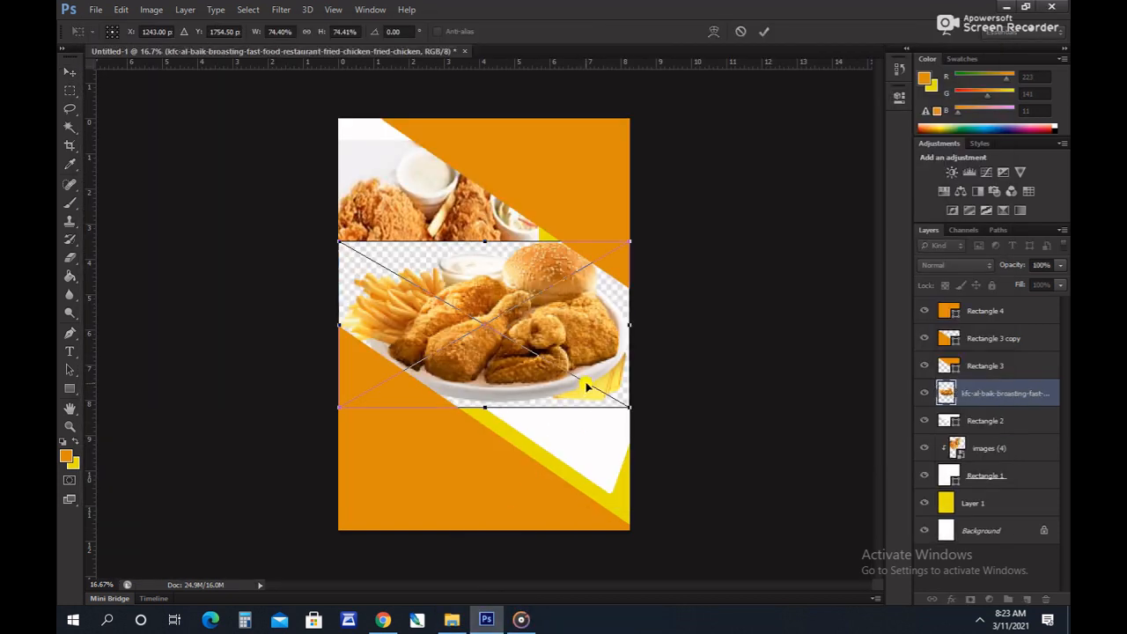
key(Return)
drag(536, 327, 578, 417)
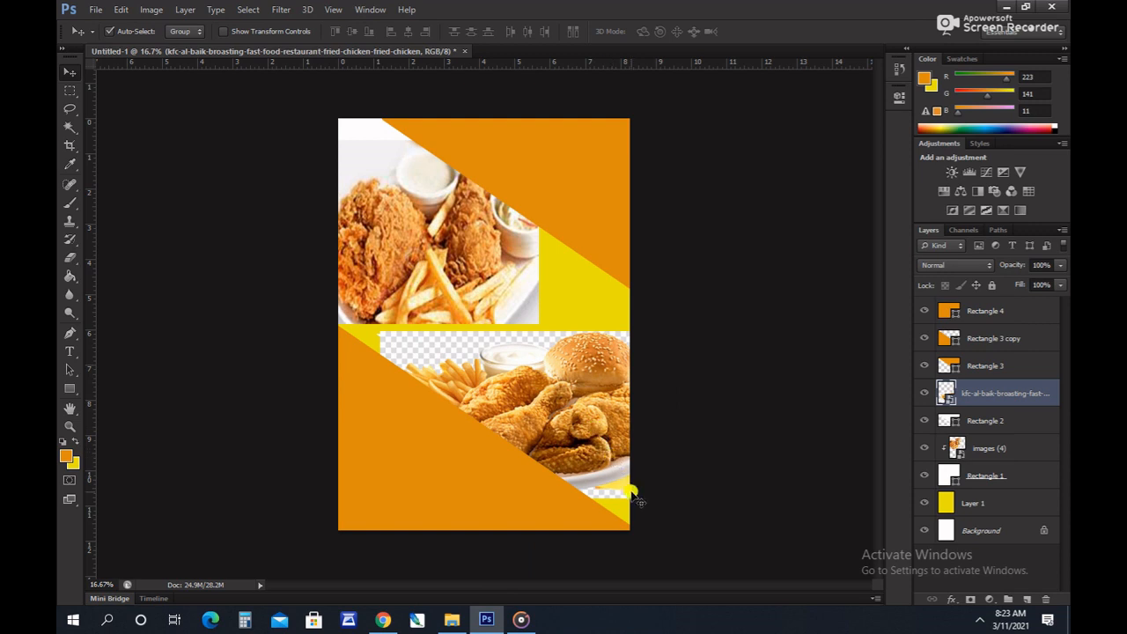
Enlarge the burger and fried chicken photo to cover the white triangle and clip it to the triangle with a clipping mask.
key(ctrl+t)
drag(662, 491, 716, 516)
mouse_move(609, 405)
mouse_down()
mouse_move(609, 391)
mouse_move(612, 408)
mouse_up()
key(Return)
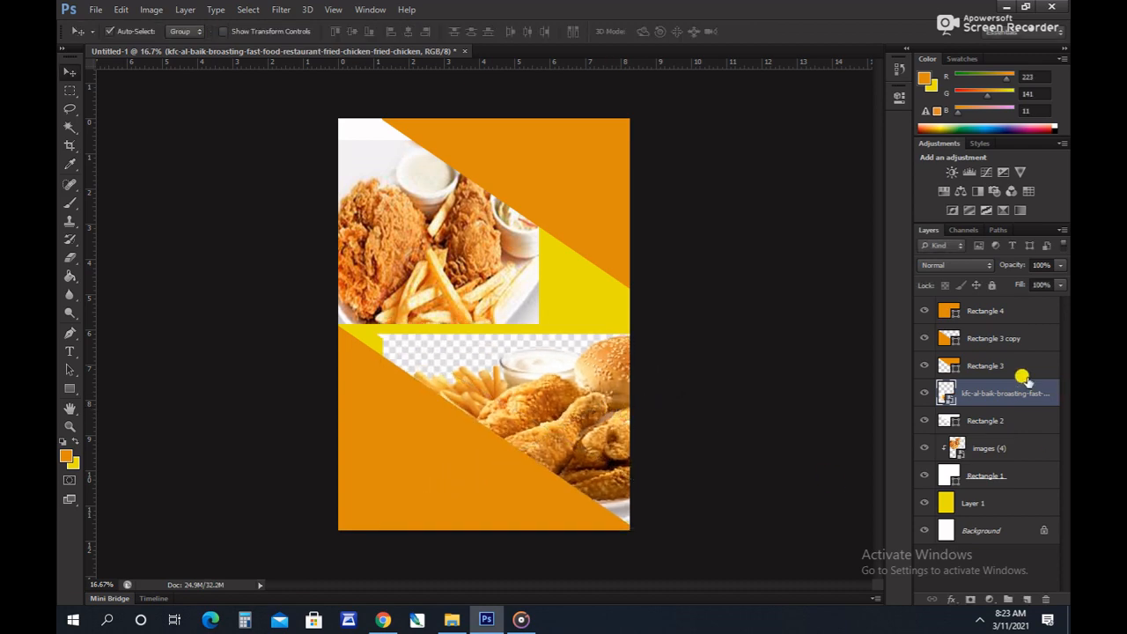
right_click(1026, 390)
click(874, 278)
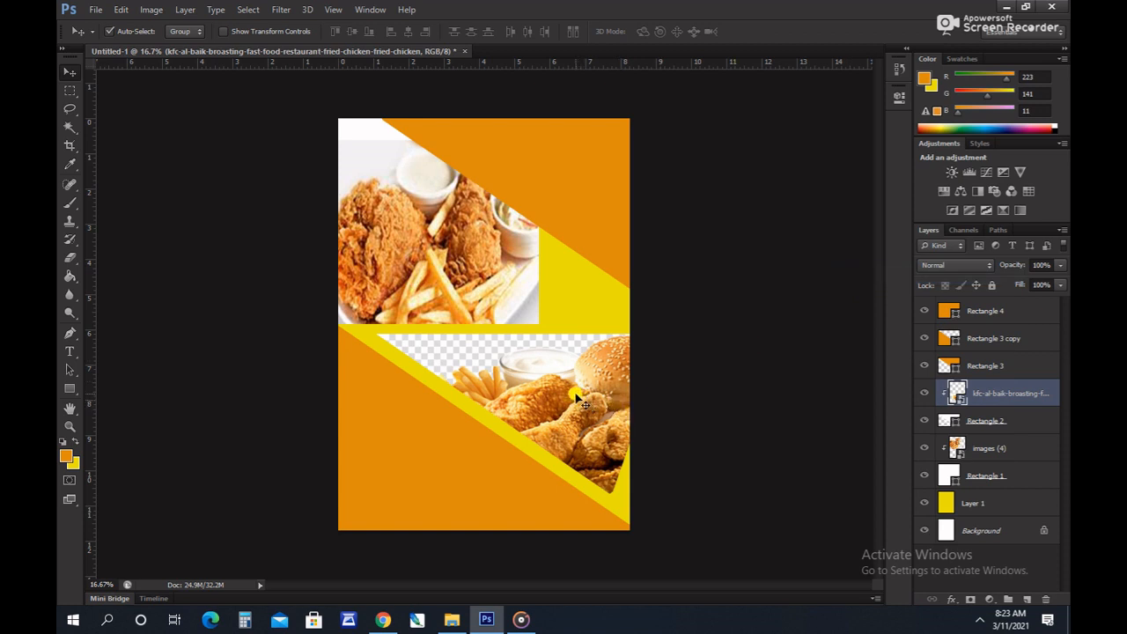
Place the "png-clipart-fizzy-drinks-cola" picture from the Downloads folder above the upper orange triangle's layer and shift it slightly up and right.
click(531, 209)
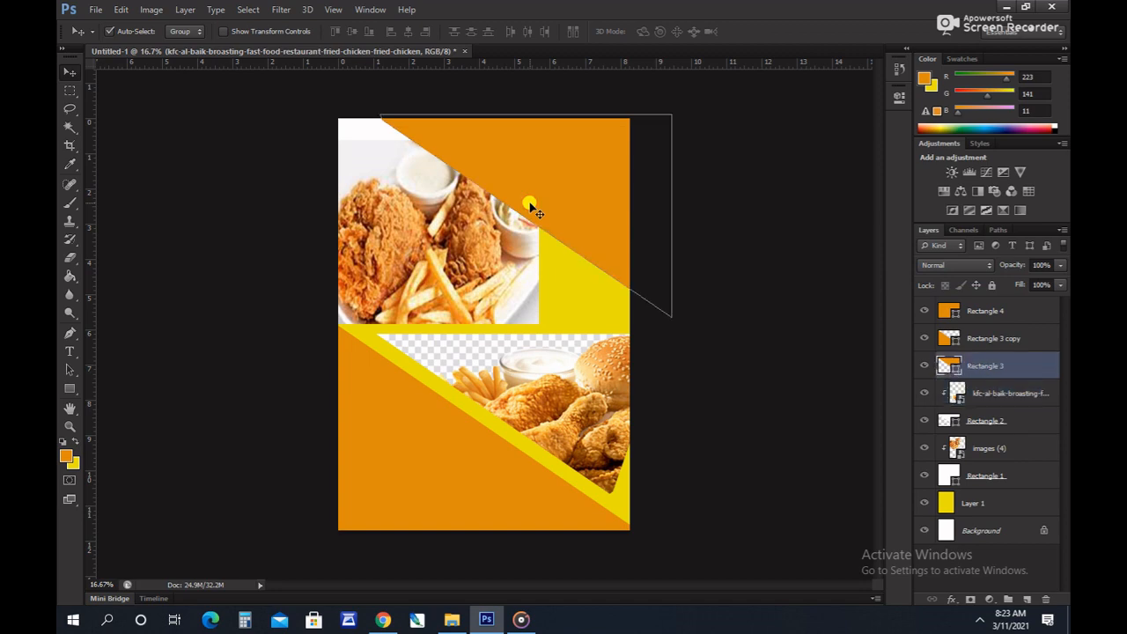
click(447, 620)
drag(714, 211, 604, 195)
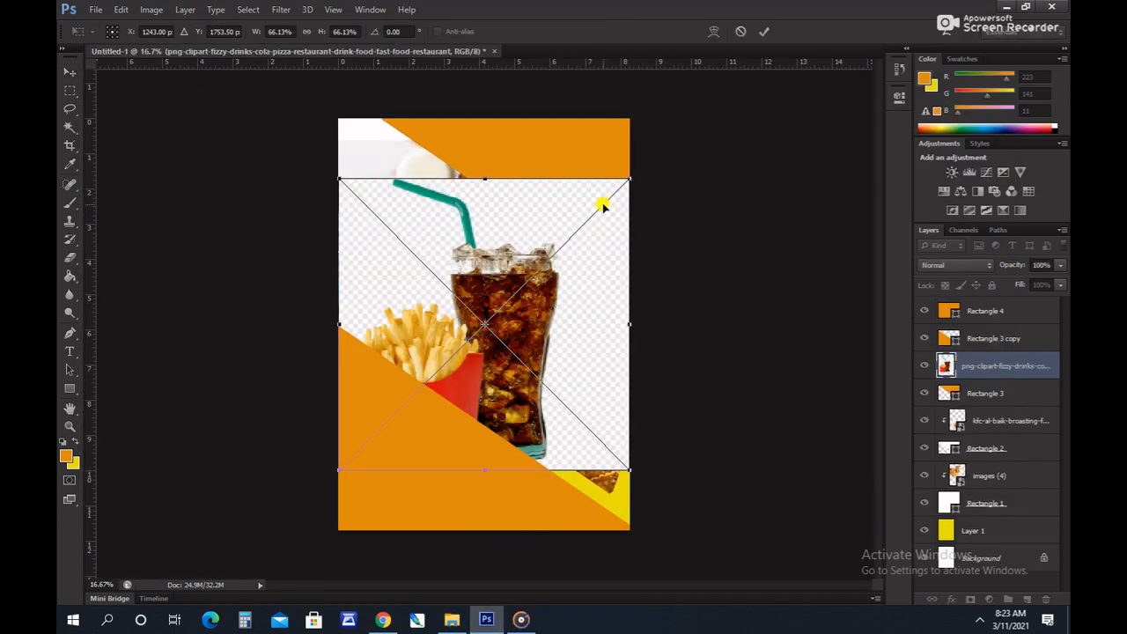
key(Return)
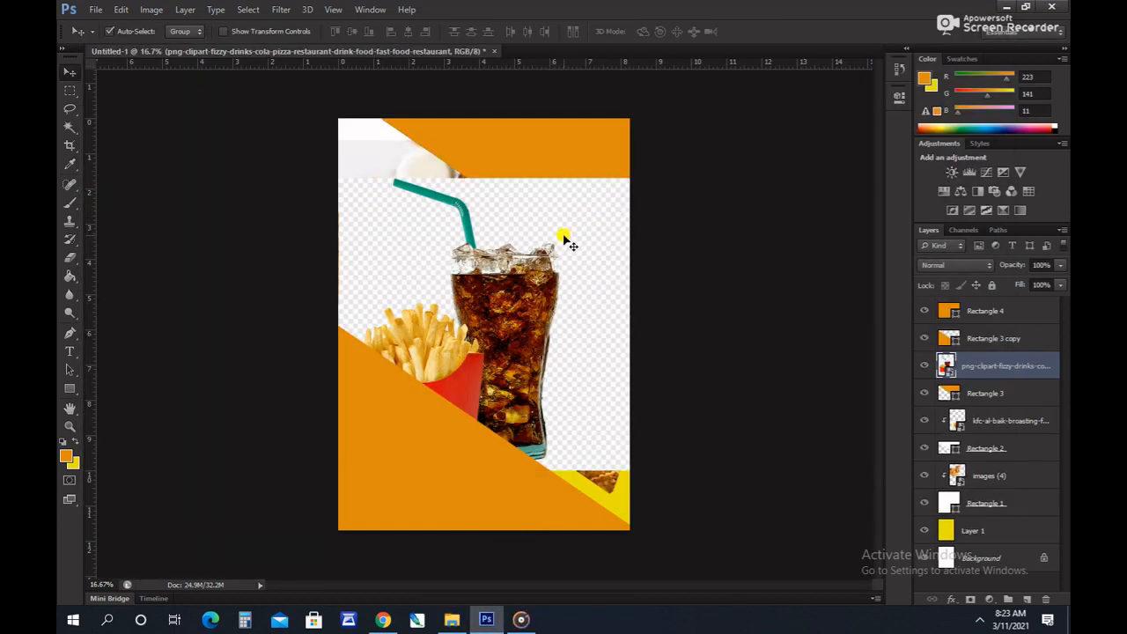
drag(560, 236, 573, 190)
Rasterize the cola and fries layer and delete its checkered background with the Magic Wand, clearing the selection.
right_click(986, 370)
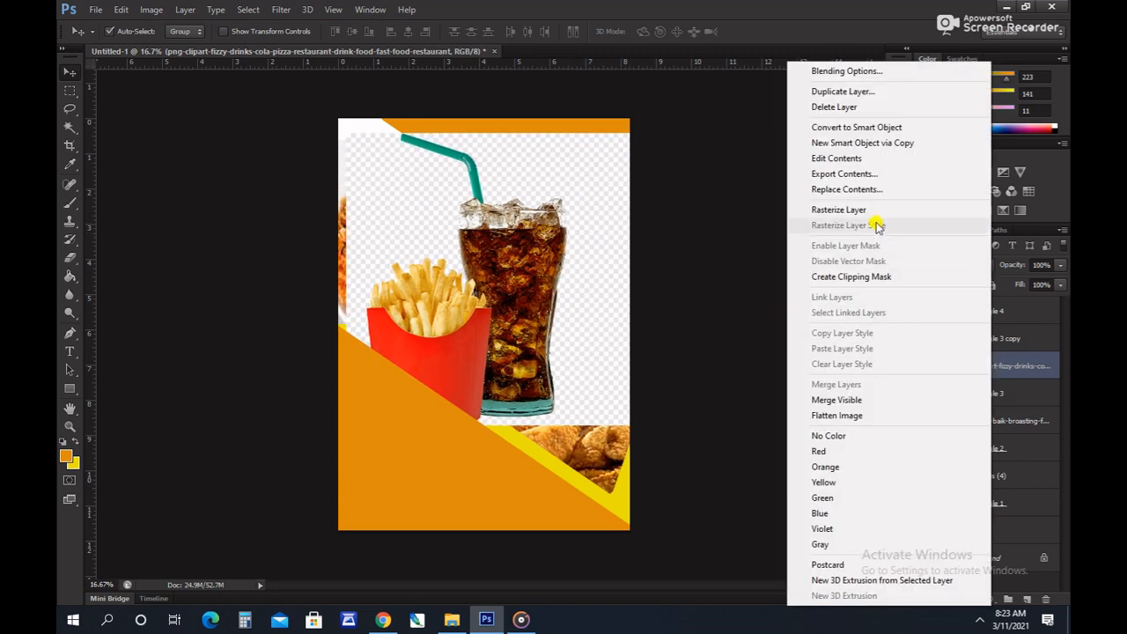
click(873, 223)
key(w)
click(619, 175)
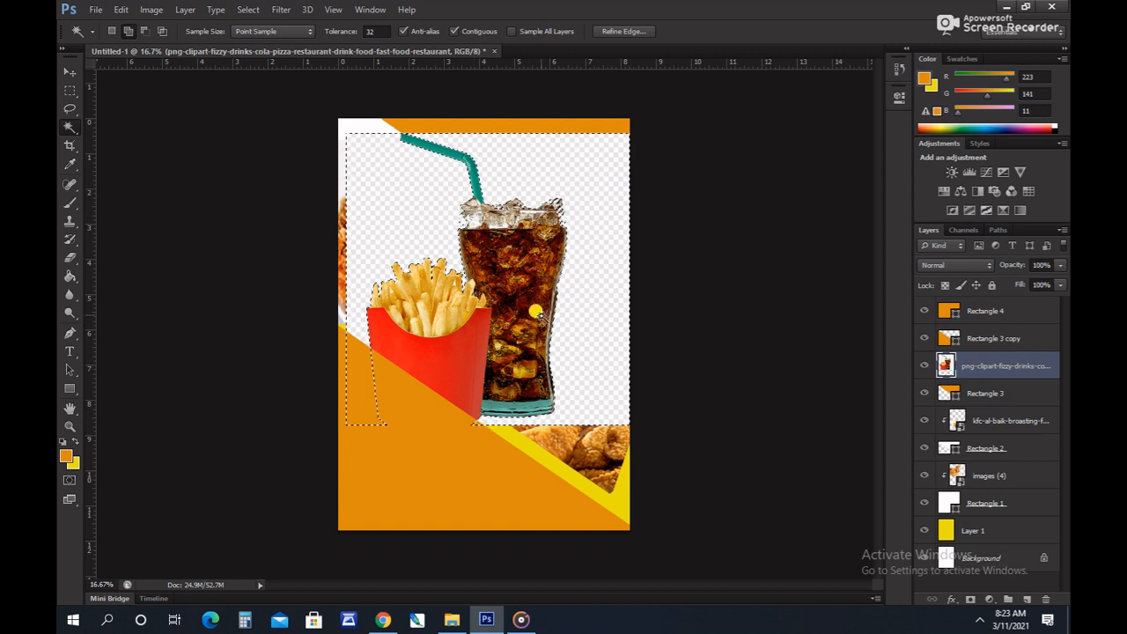
key(Delete)
key(ctrl+d)
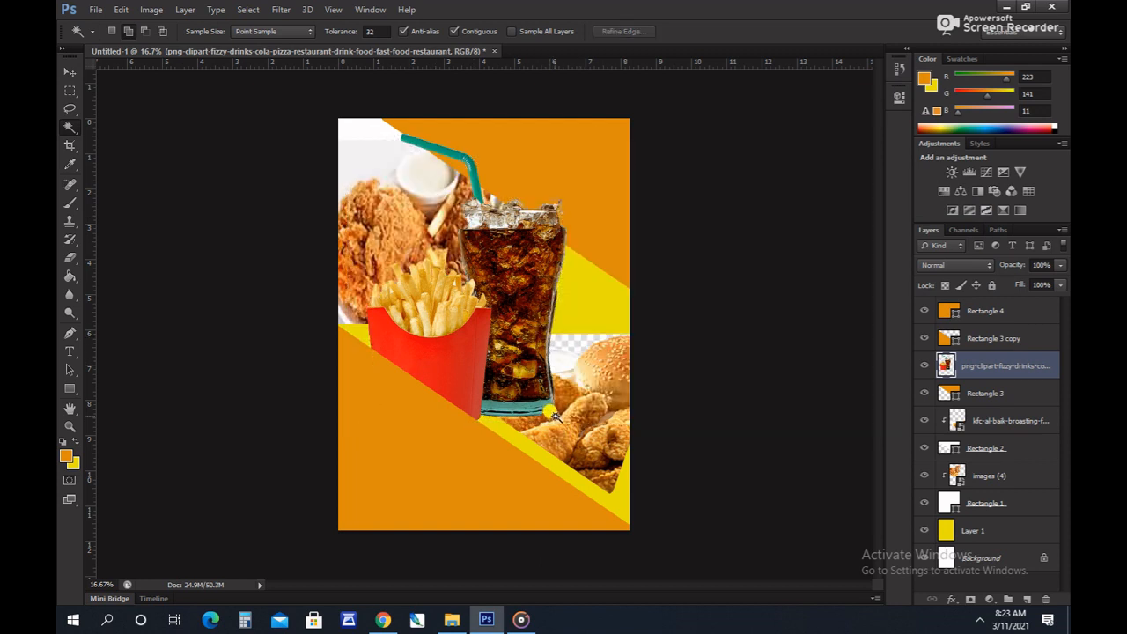
Move the cola and fries picture to the page's upper-right corner and clip it to the orange triangle.
key(v)
drag(525, 308, 590, 225)
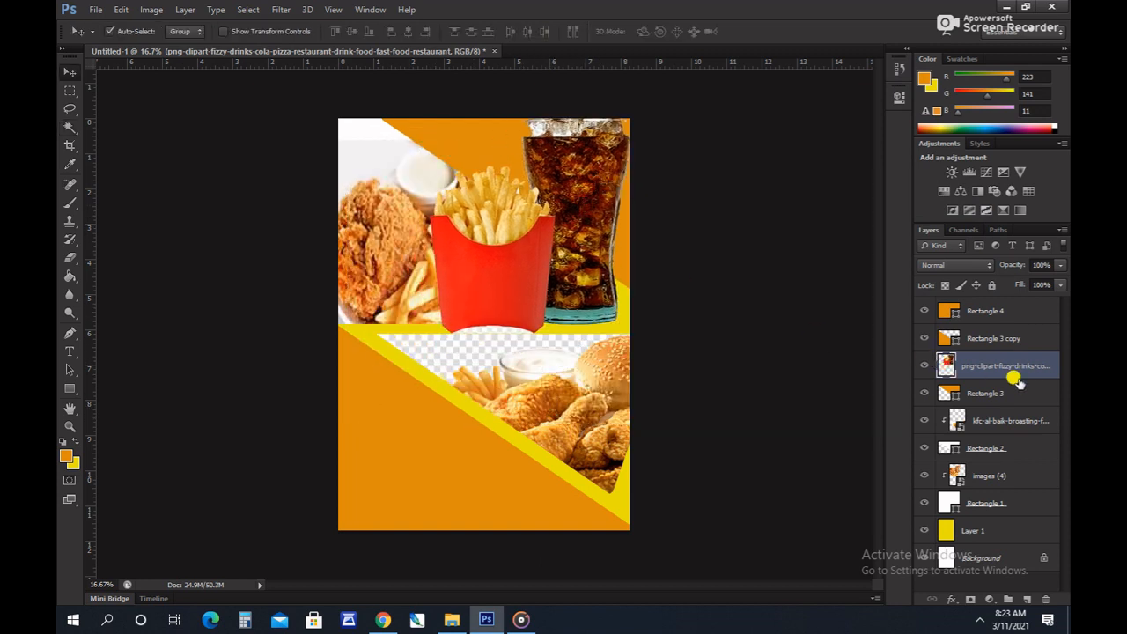
right_click(1009, 364)
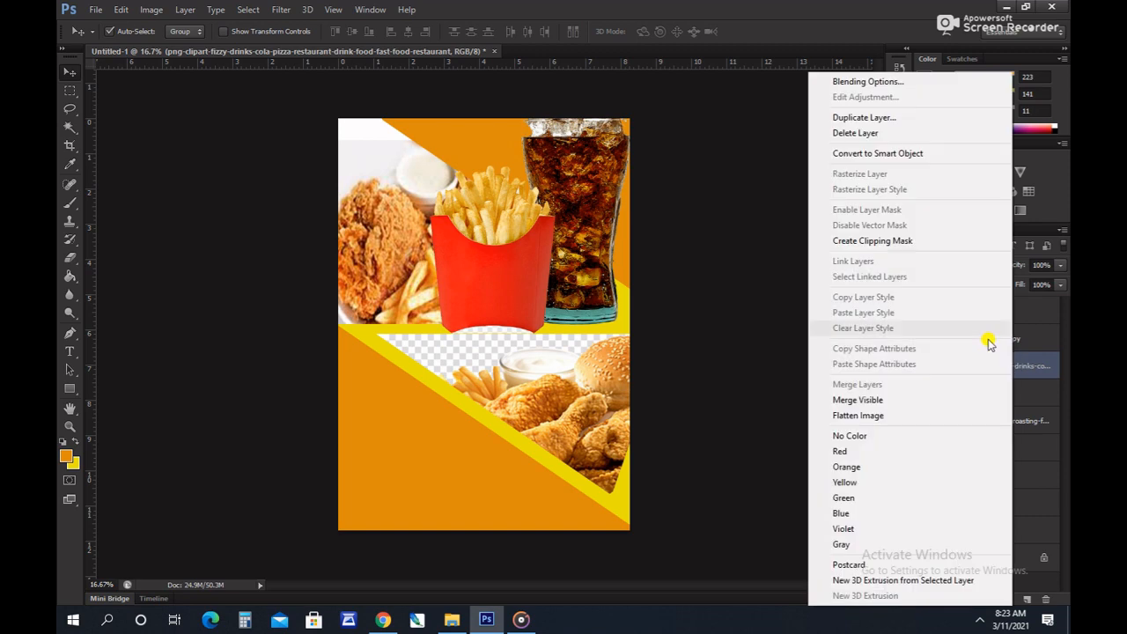
click(898, 240)
Scale the cola and fries picture down to about 43% and position it at the orange triangle's right edge.
key(ctrl+t)
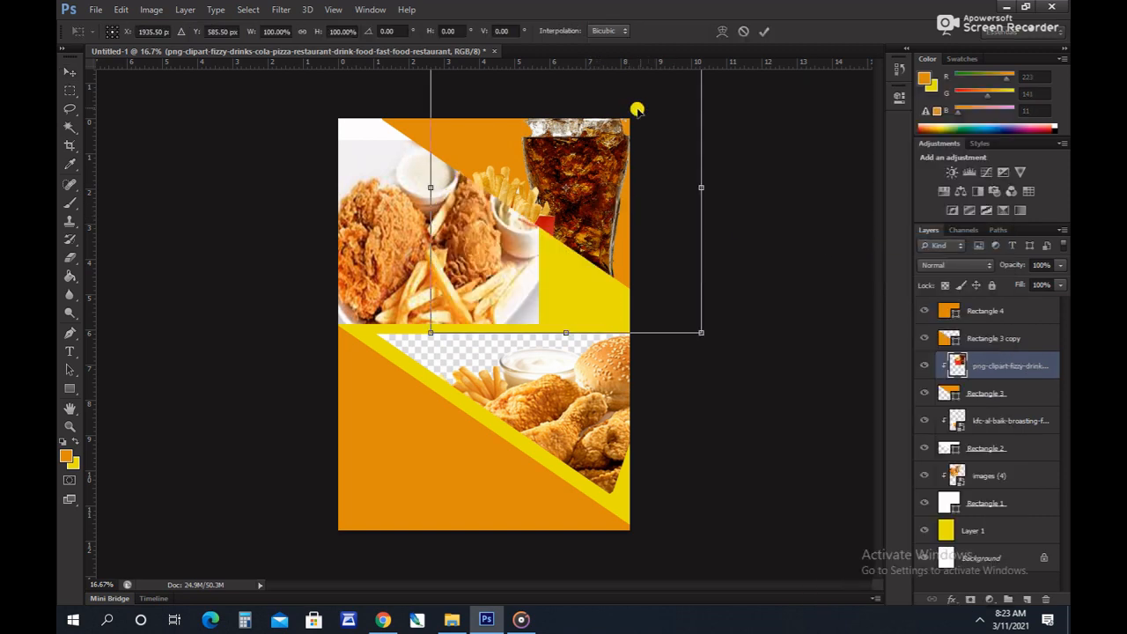
drag(698, 334, 605, 228)
drag(528, 165, 587, 224)
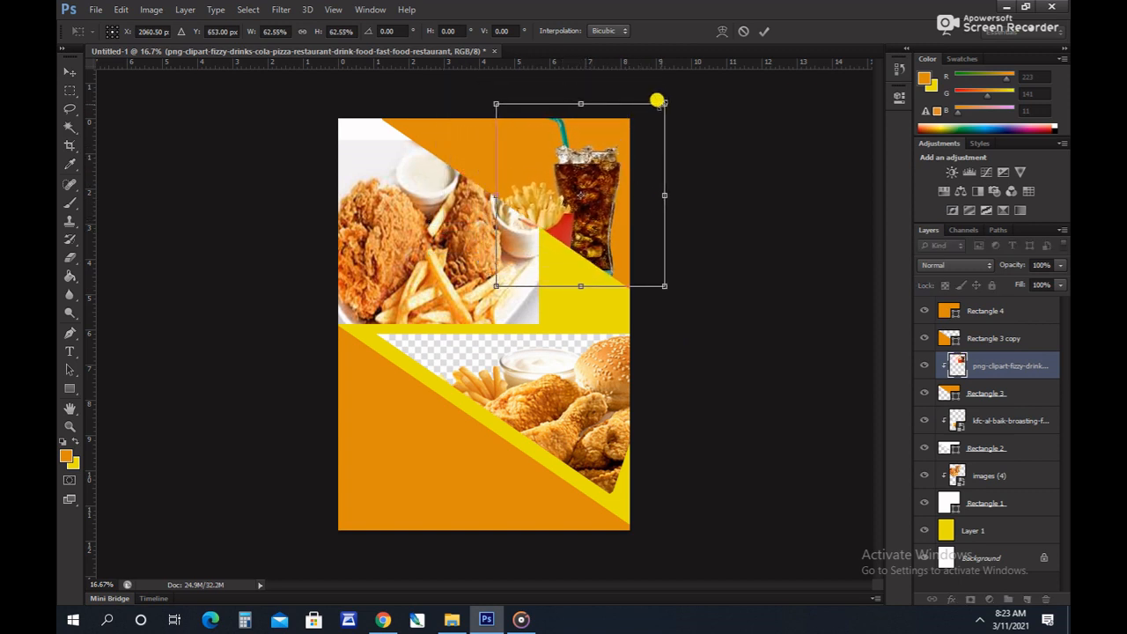
drag(662, 103, 611, 161)
drag(562, 209, 611, 186)
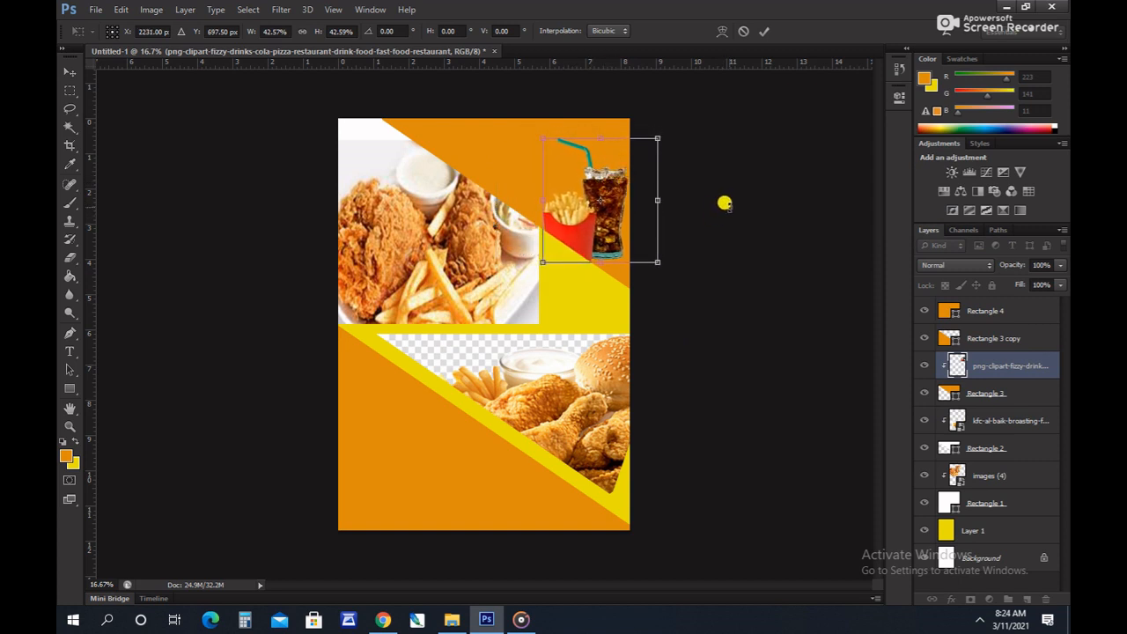
key(Return)
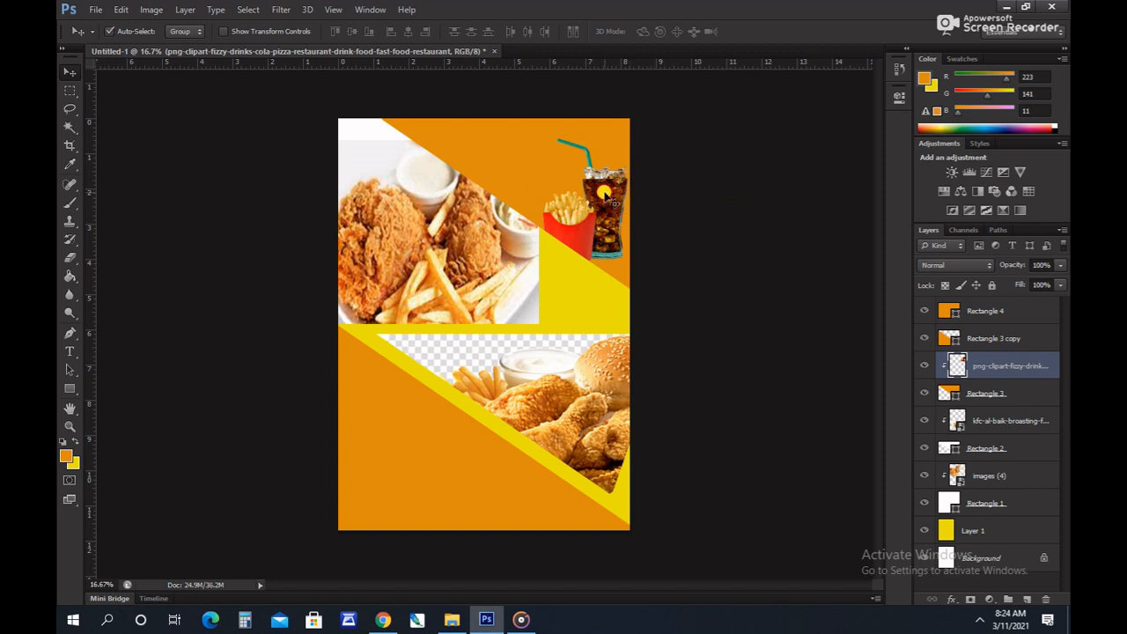
Place the "food" logo from the Downloads folder and move it onto the upper orange triangle, left of the drink's straw.
click(452, 620)
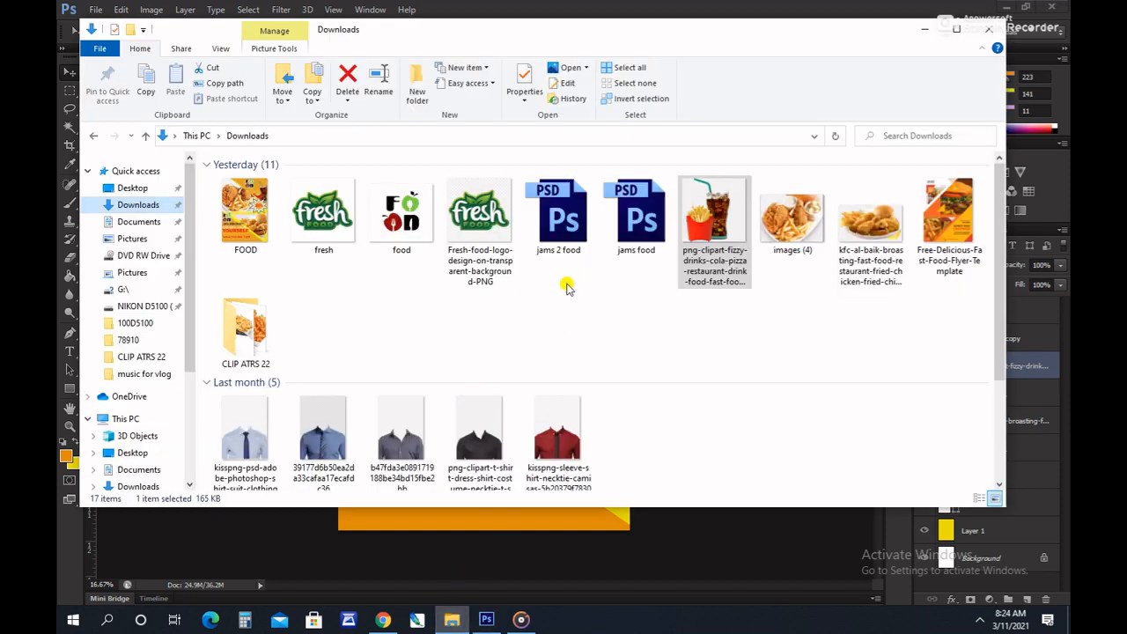
click(390, 217)
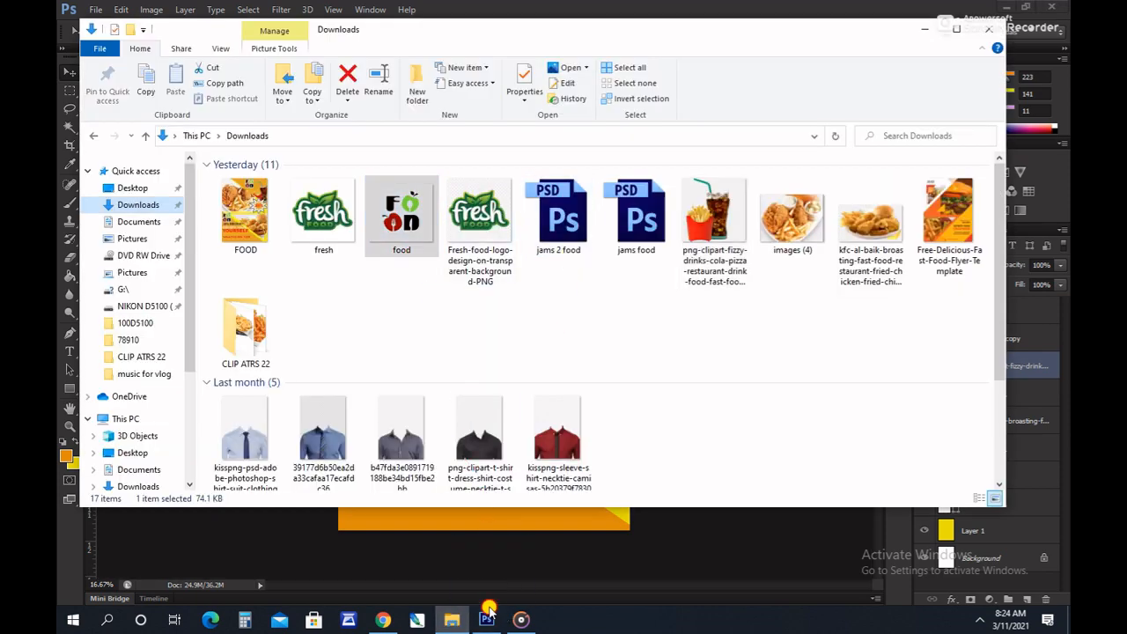
click(486, 620)
drag(527, 147, 523, 158)
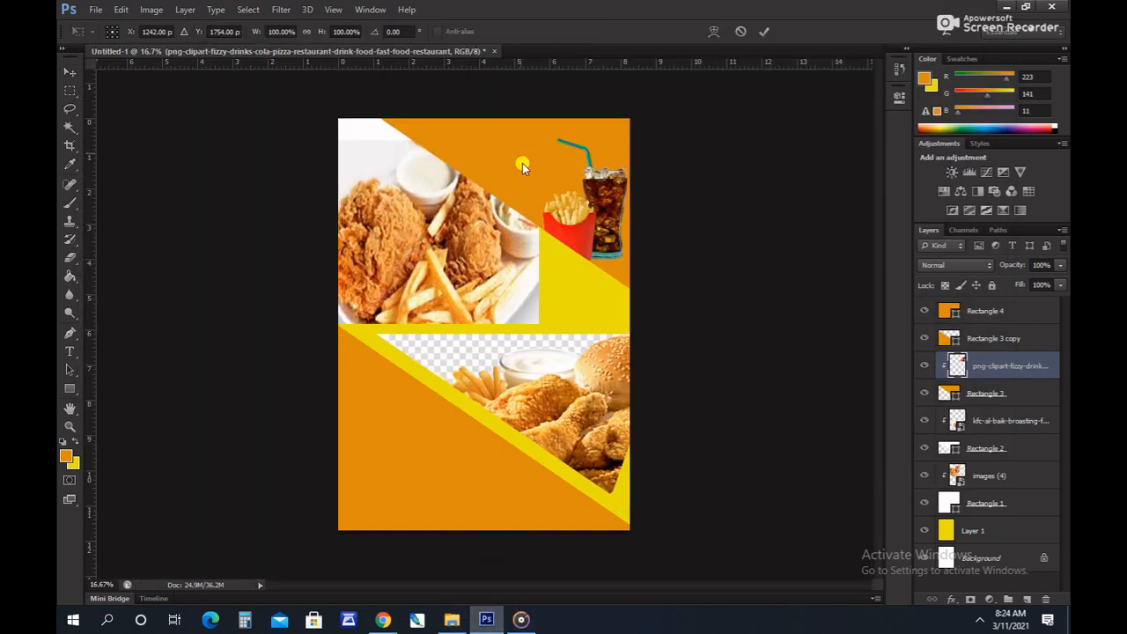
key(Return)
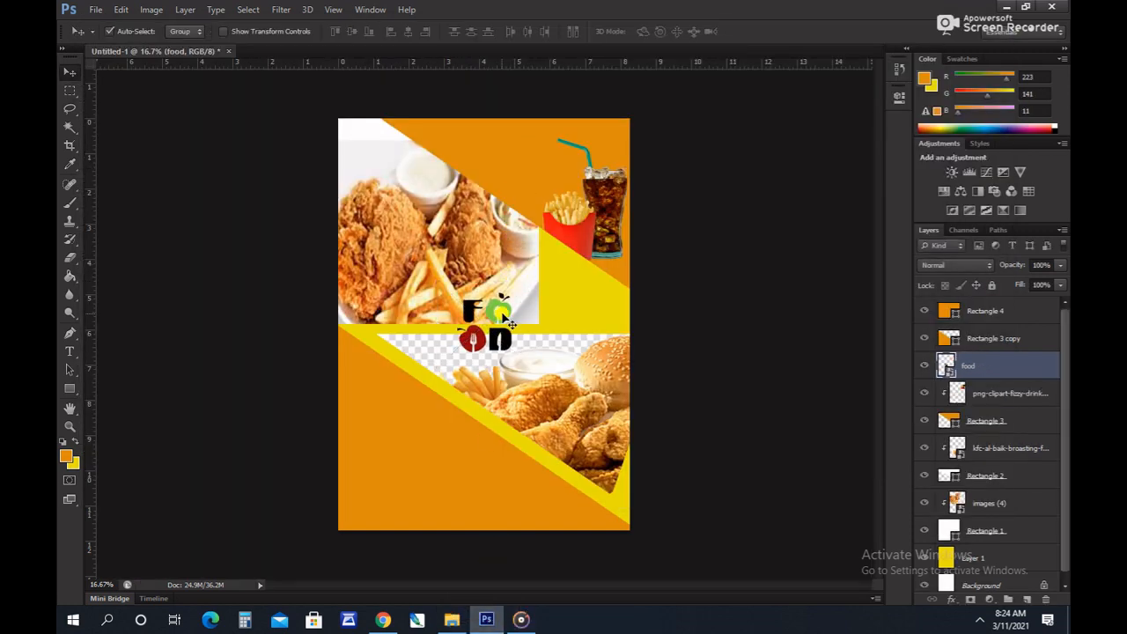
drag(508, 314, 536, 139)
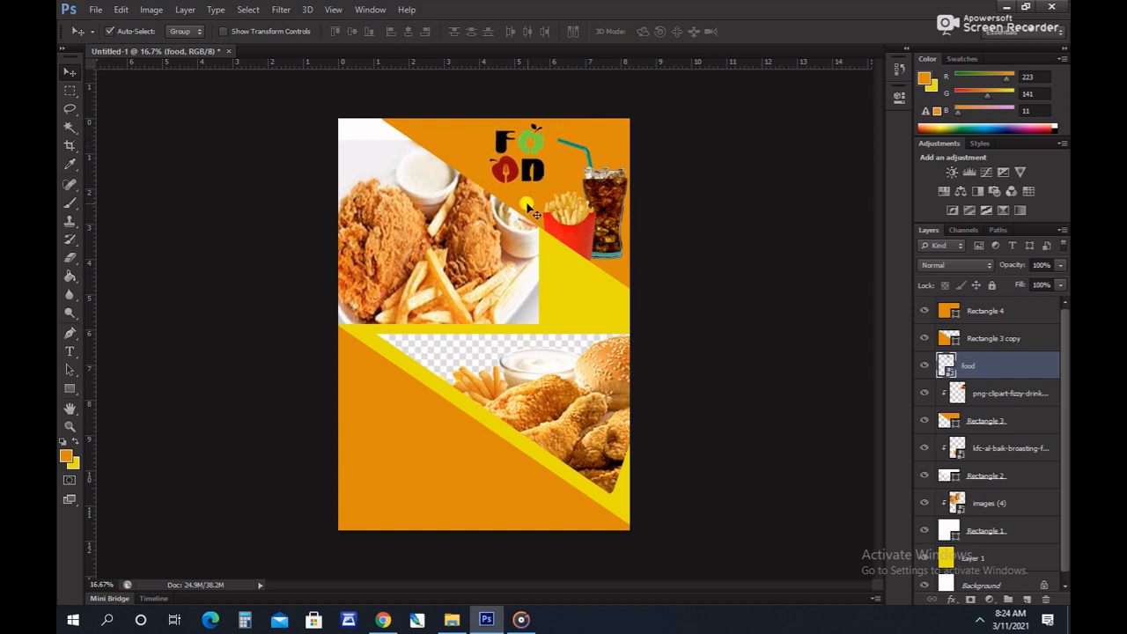
Duplicate the FOOD logo, layer the copy above the lower orange triangle, and position it at that triangle's upper-left corner.
key(ctrl+j)
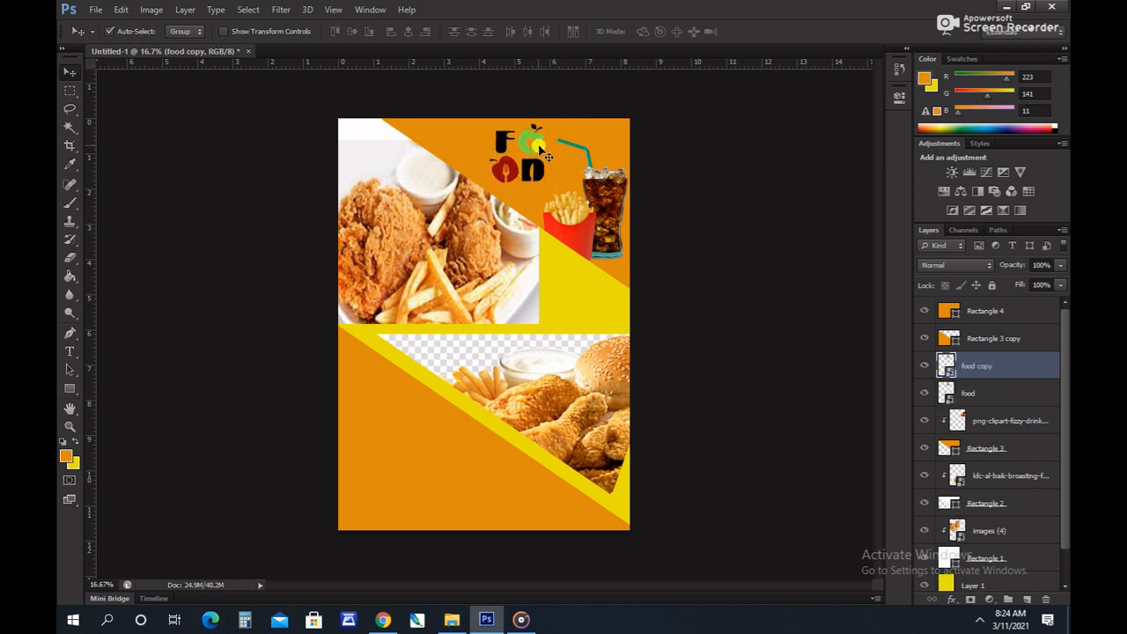
drag(539, 175, 417, 343)
drag(993, 367, 988, 437)
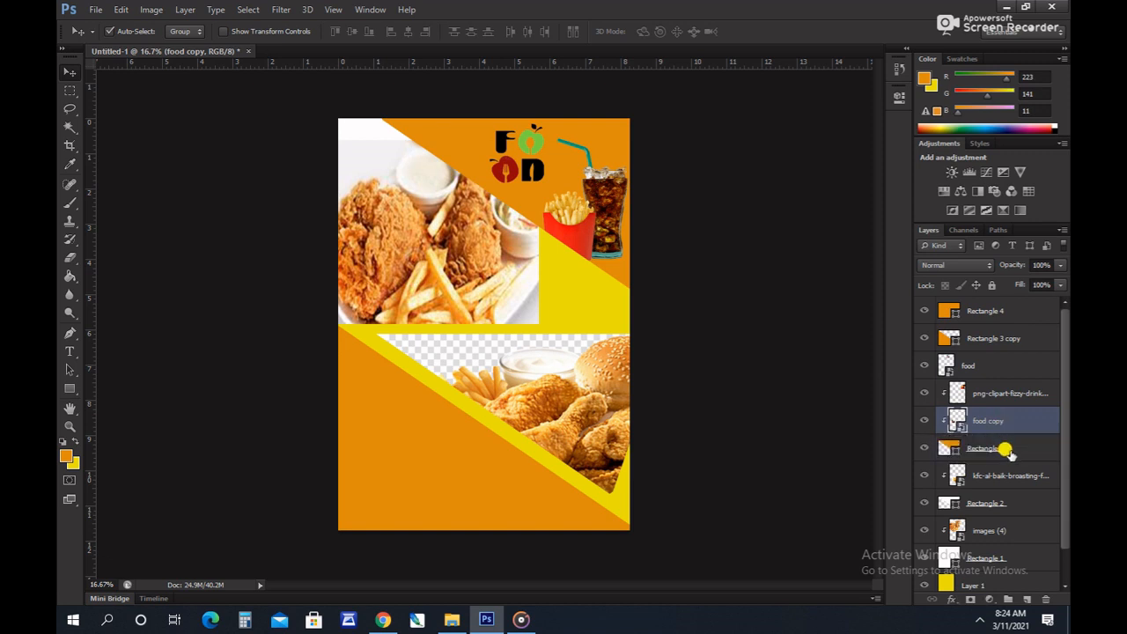
key(ctrl+z)
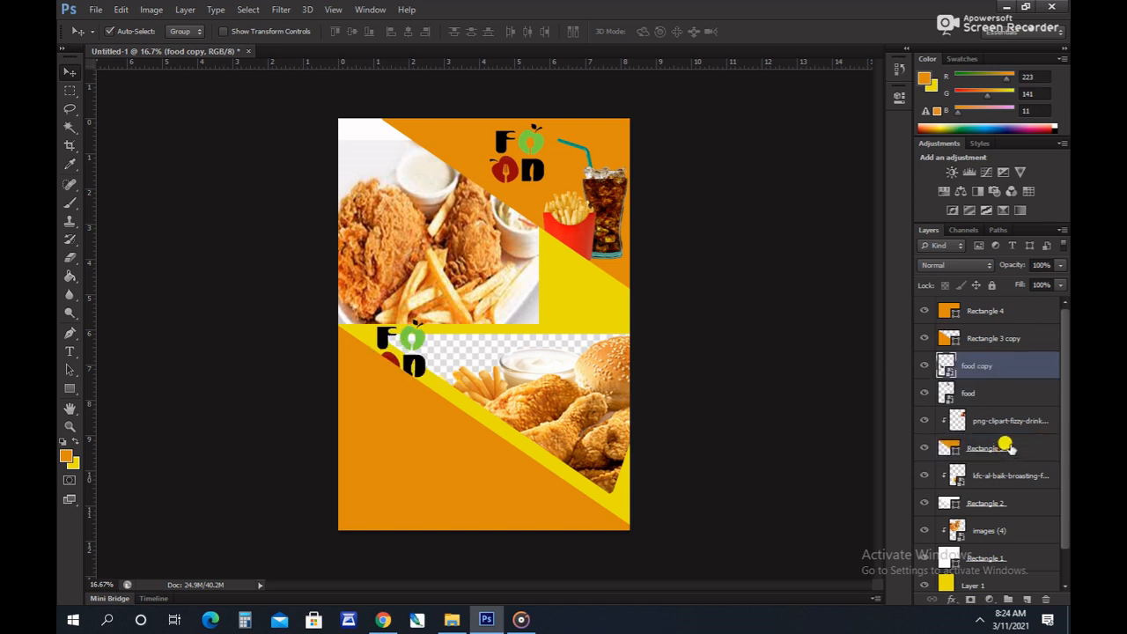
click(432, 440)
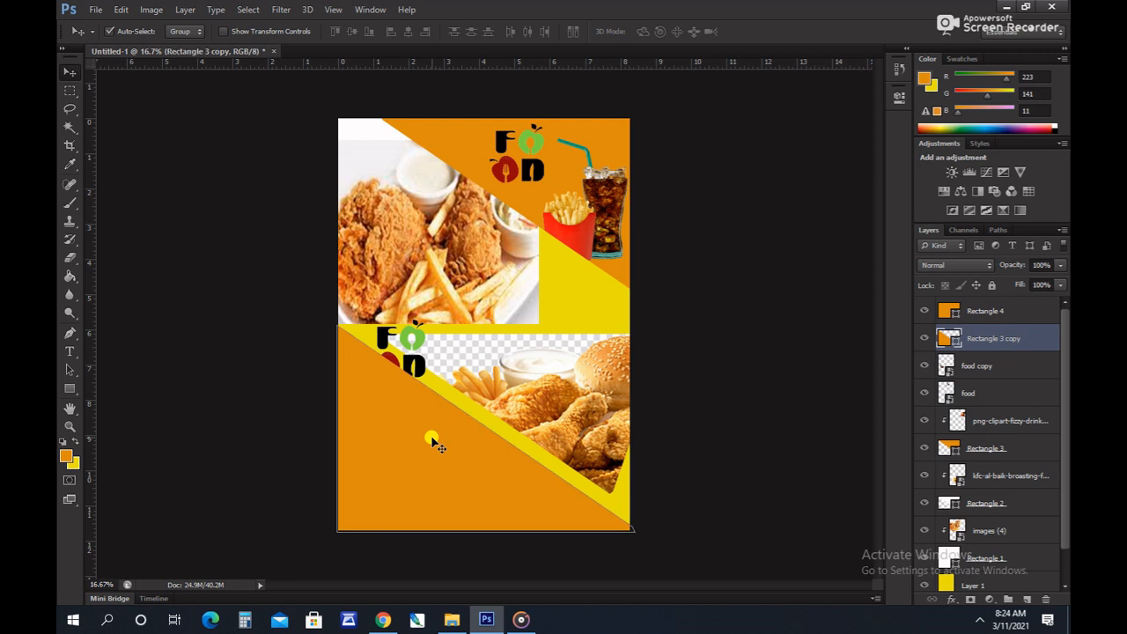
drag(426, 349, 437, 343)
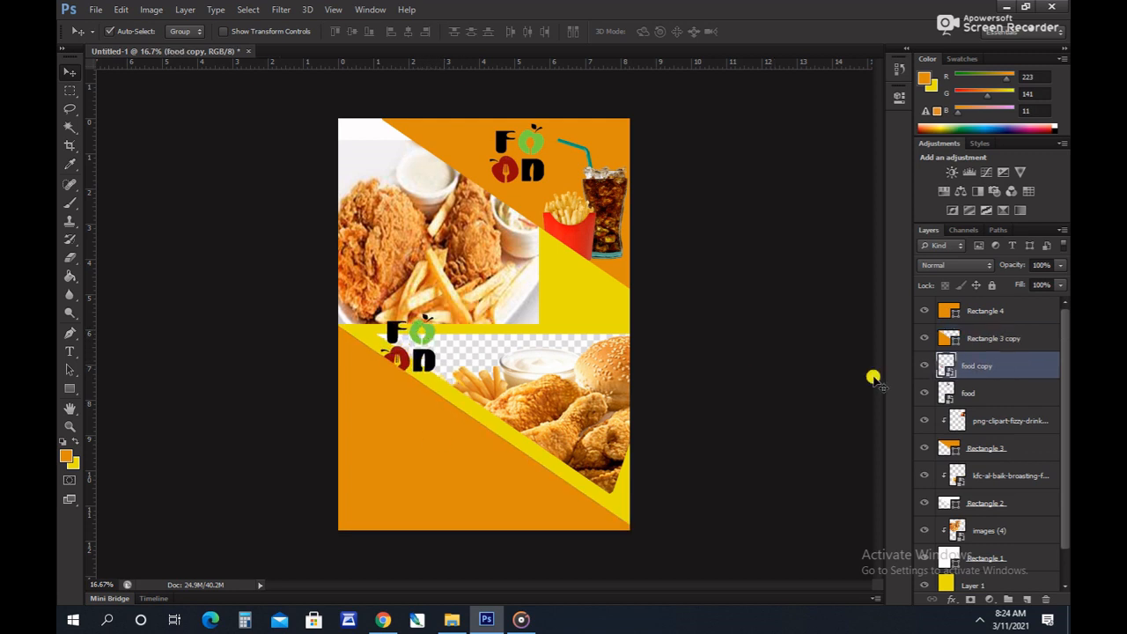
drag(995, 371, 995, 339)
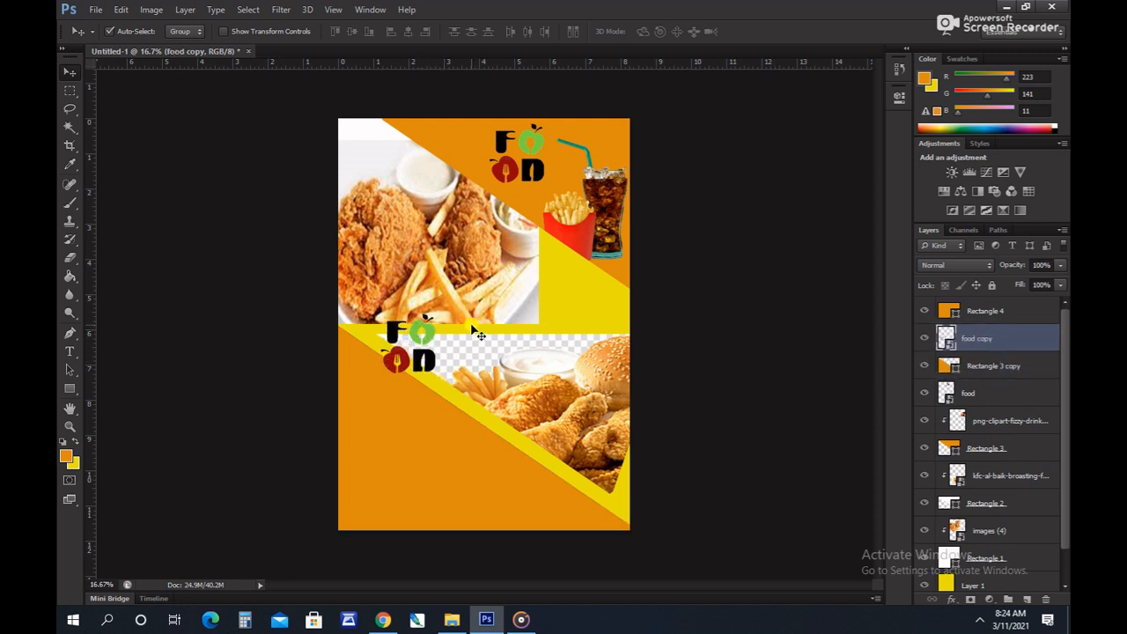
drag(431, 333, 399, 344)
Add a white outside stroke to the upper FOOD logo beside the drink and increase the stroke's size slightly.
click(522, 141)
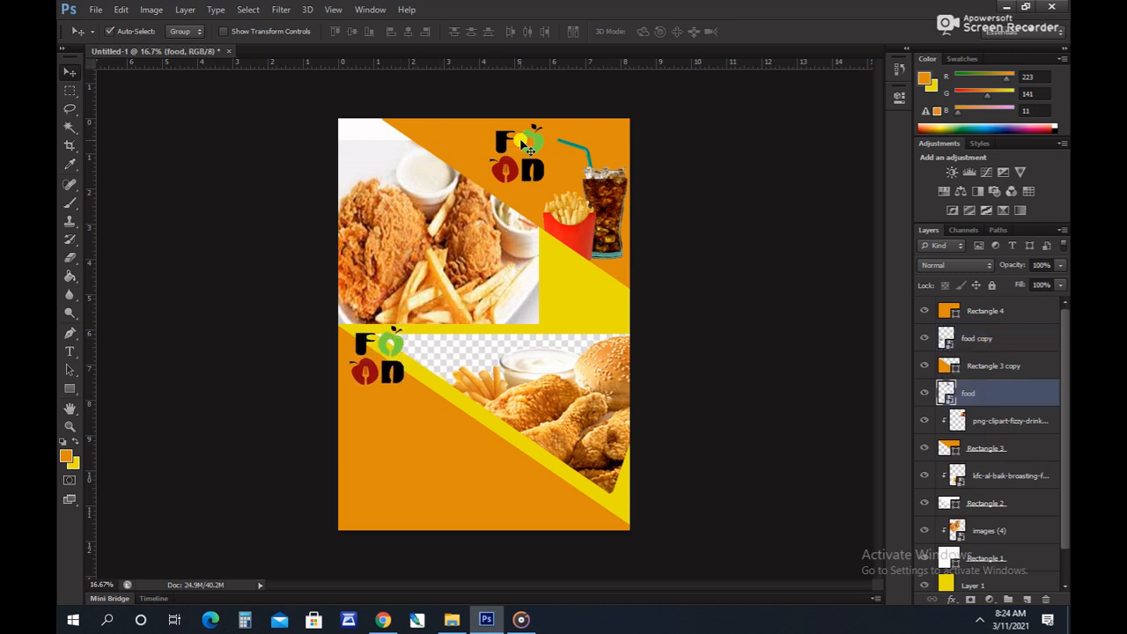
click(184, 10)
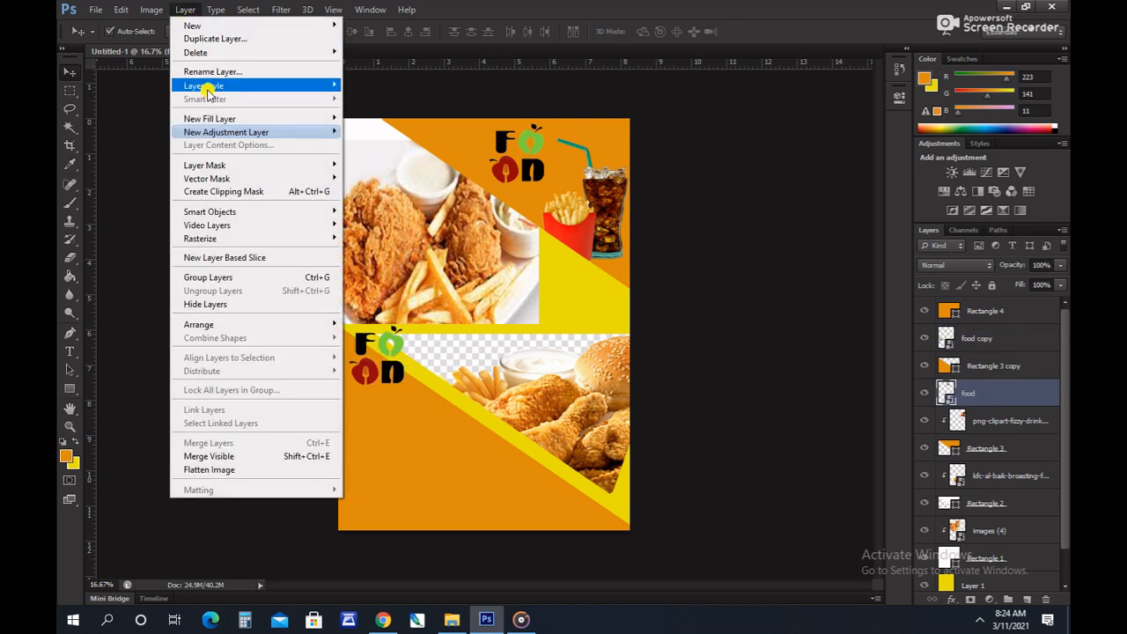
mouse_move(227, 88)
click(366, 118)
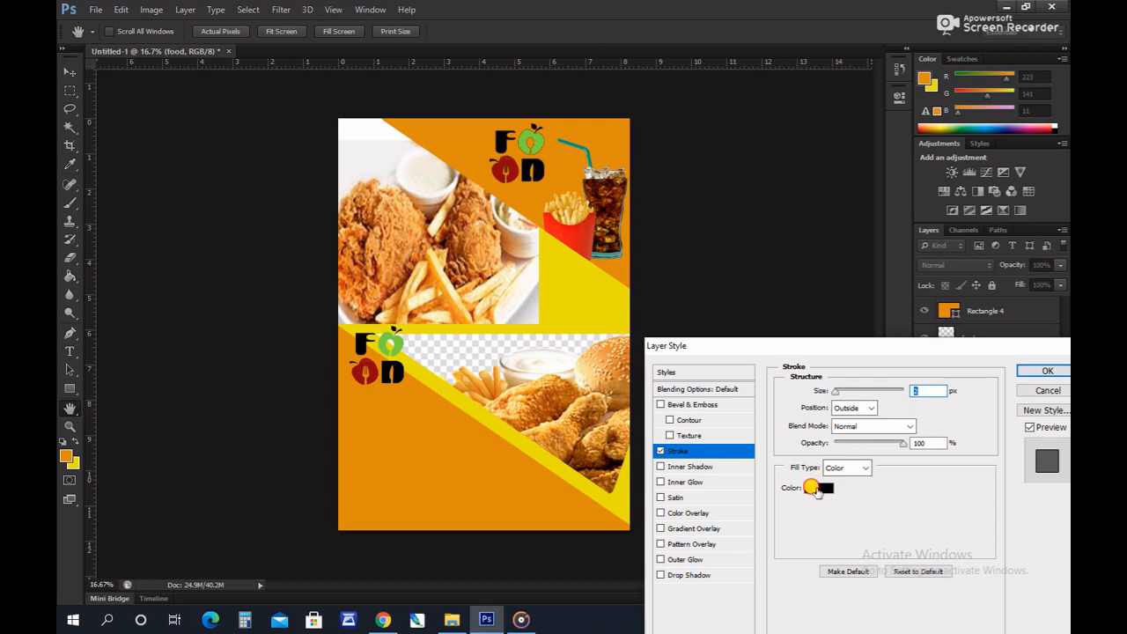
click(817, 490)
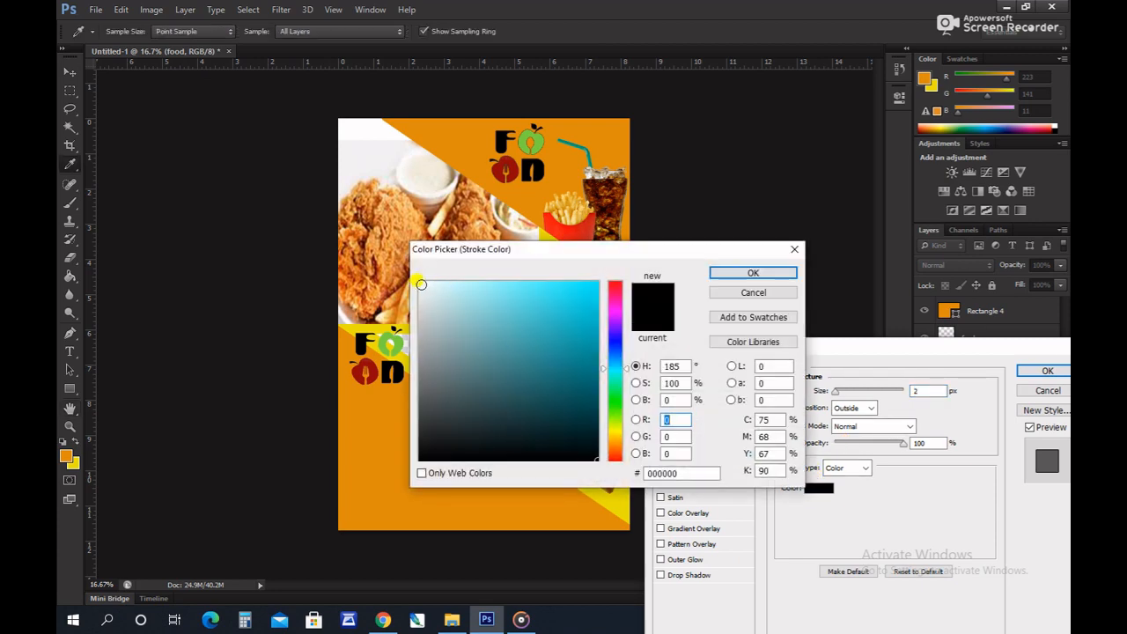
click(746, 273)
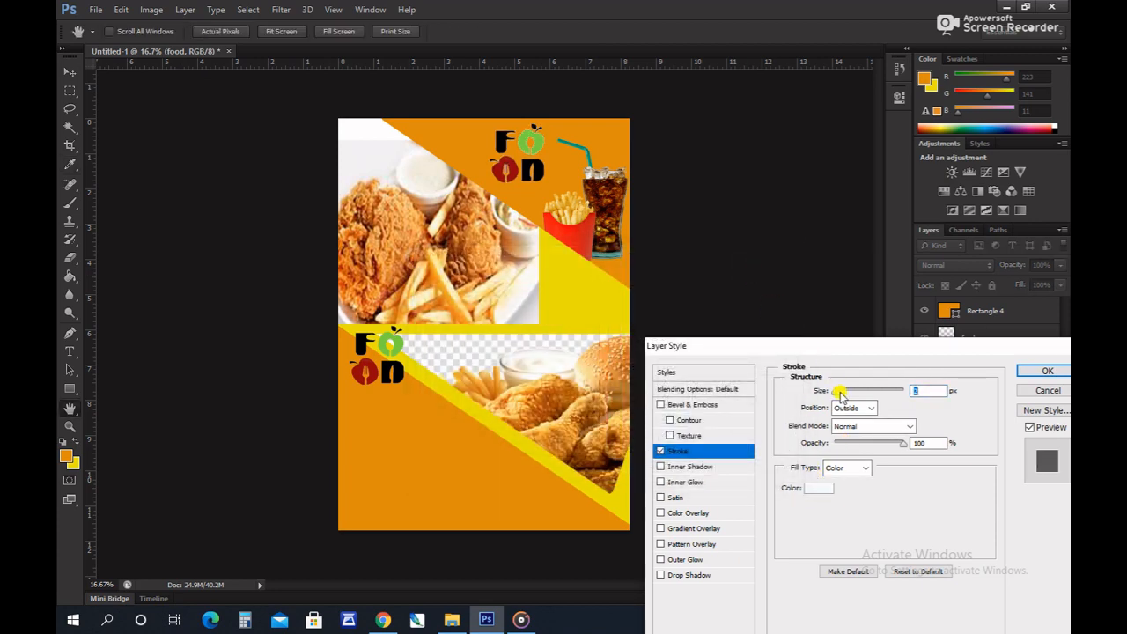
drag(841, 395, 843, 393)
click(1047, 371)
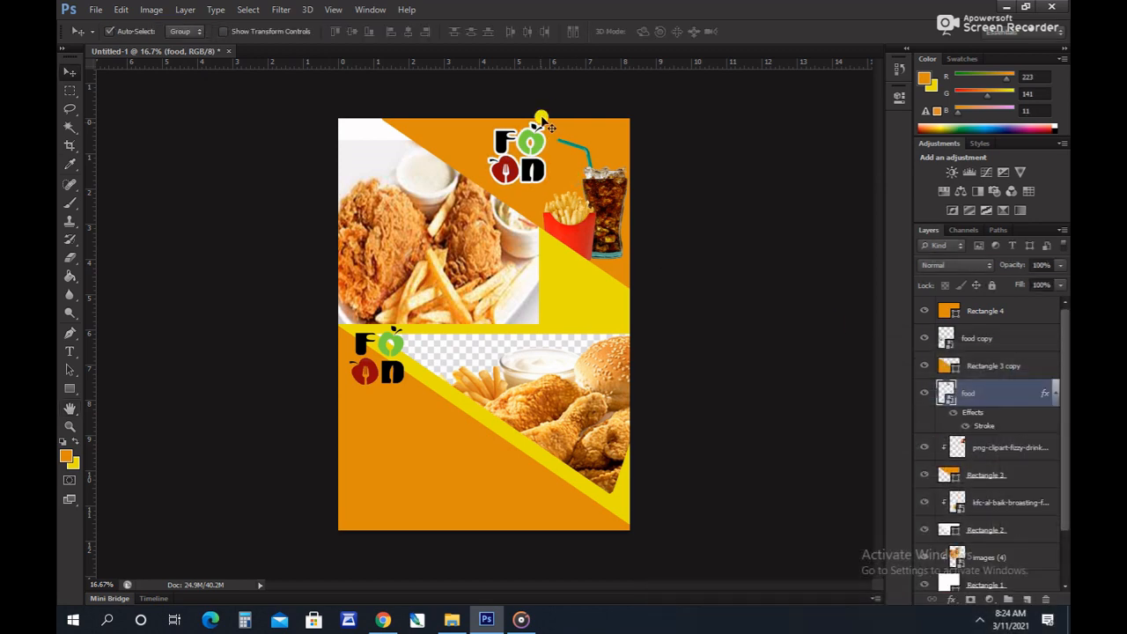
Nudge the upper orange triangle and its FOOD logo slightly left and clear the layer selection.
drag(537, 132, 499, 138)
click(738, 167)
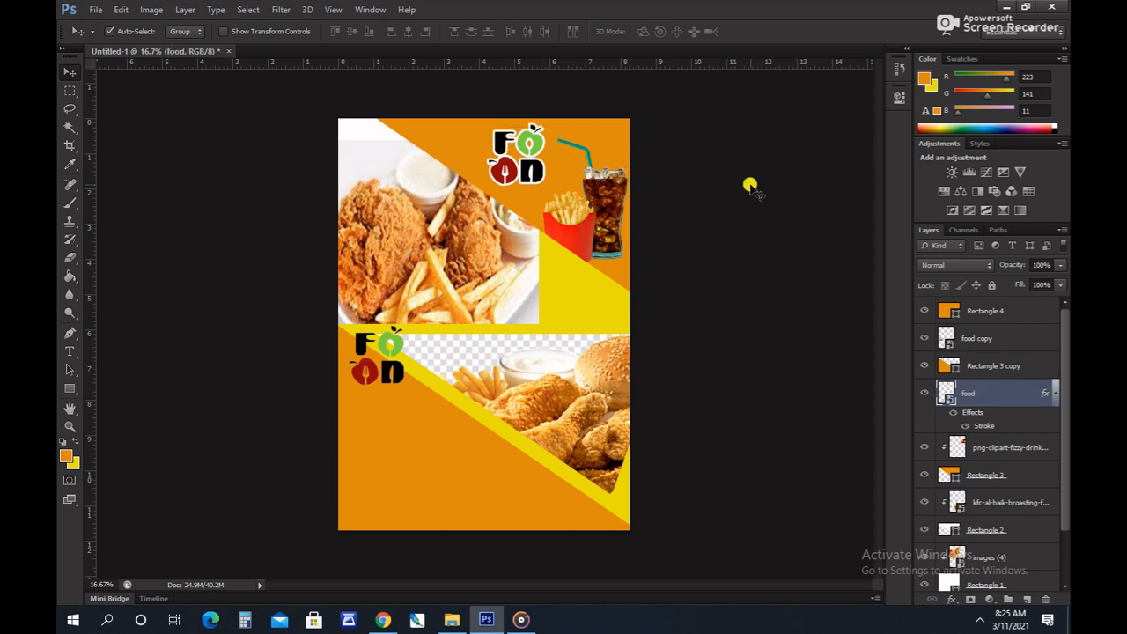
click(697, 311)
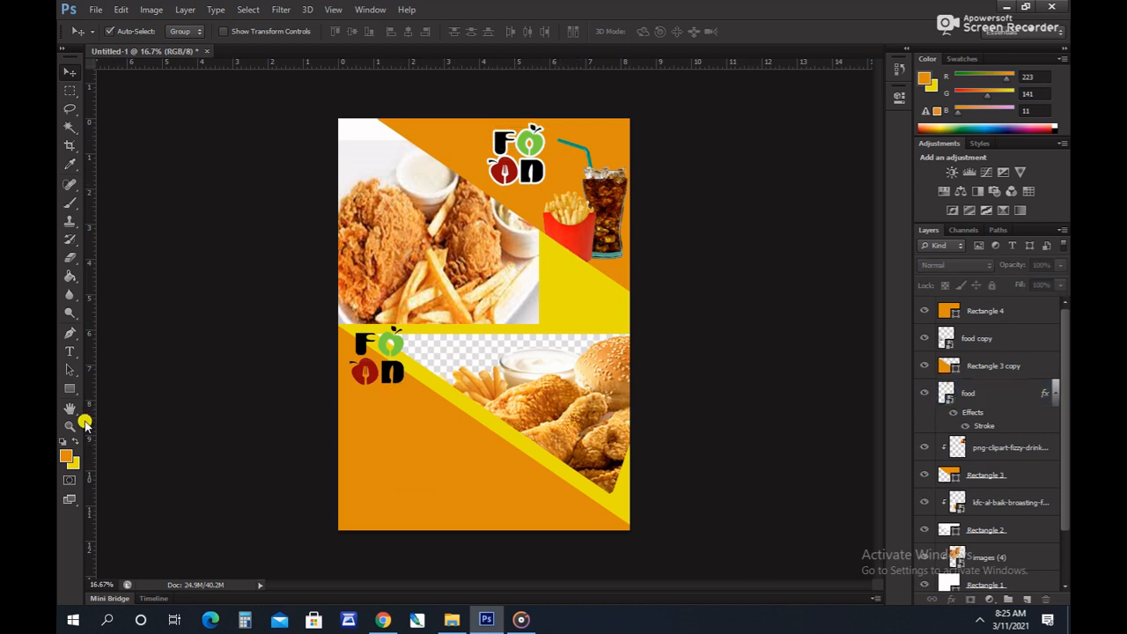
Restore the default black and white colours and add the two-line text "25% DISCOUNT" on the lower orange triangle, above the Rectangle 3 copy layer.
click(64, 443)
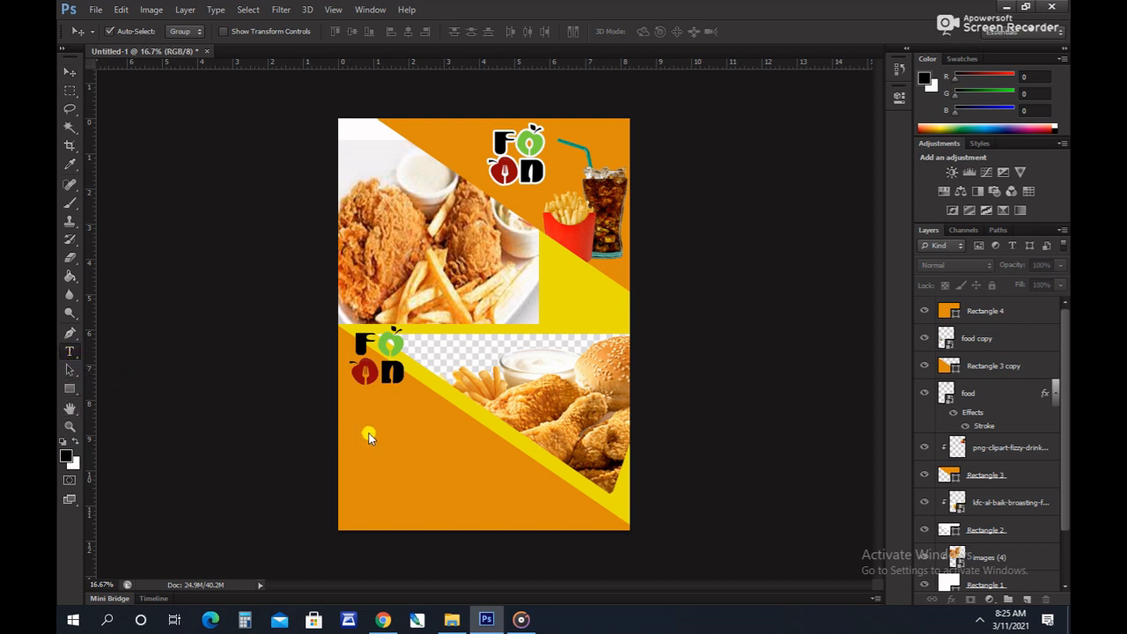
click(70, 352)
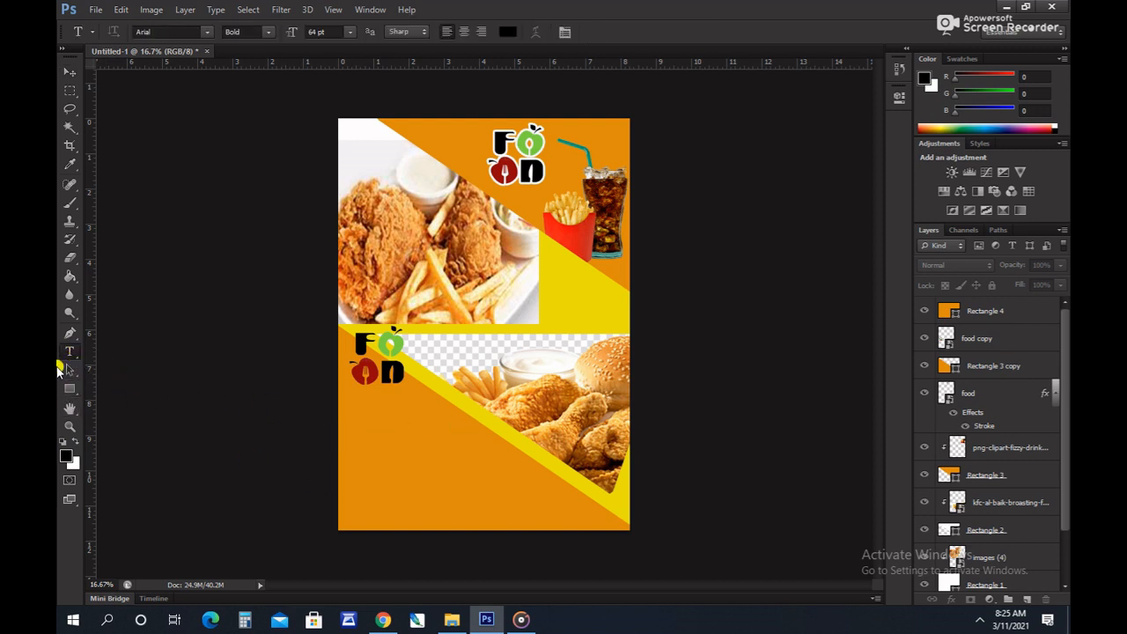
click(69, 72)
click(401, 460)
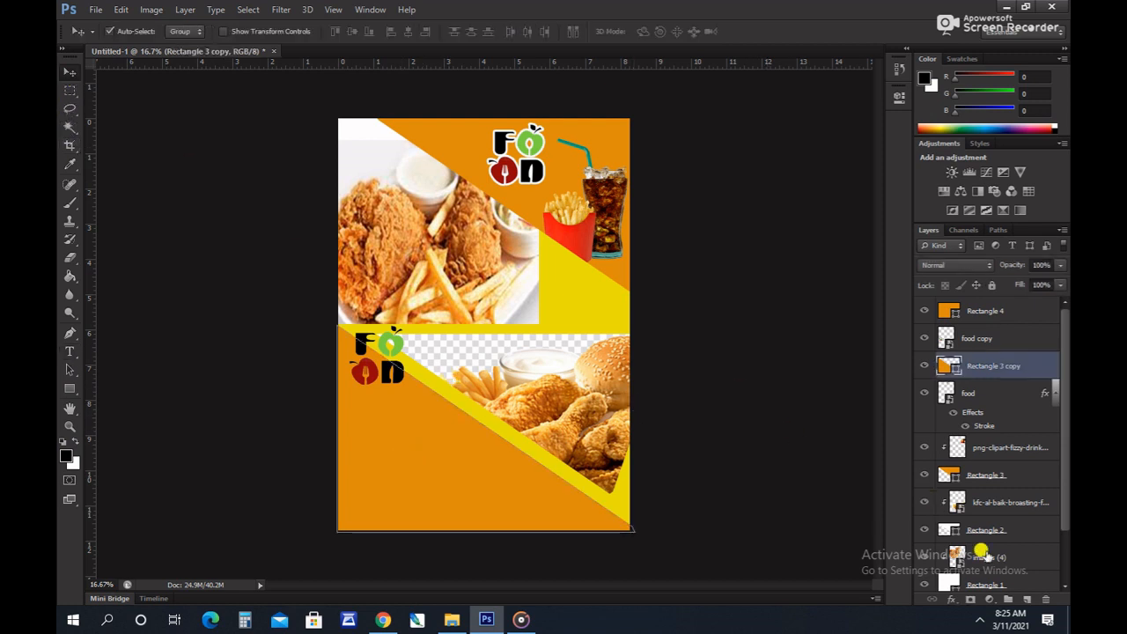
click(1026, 599)
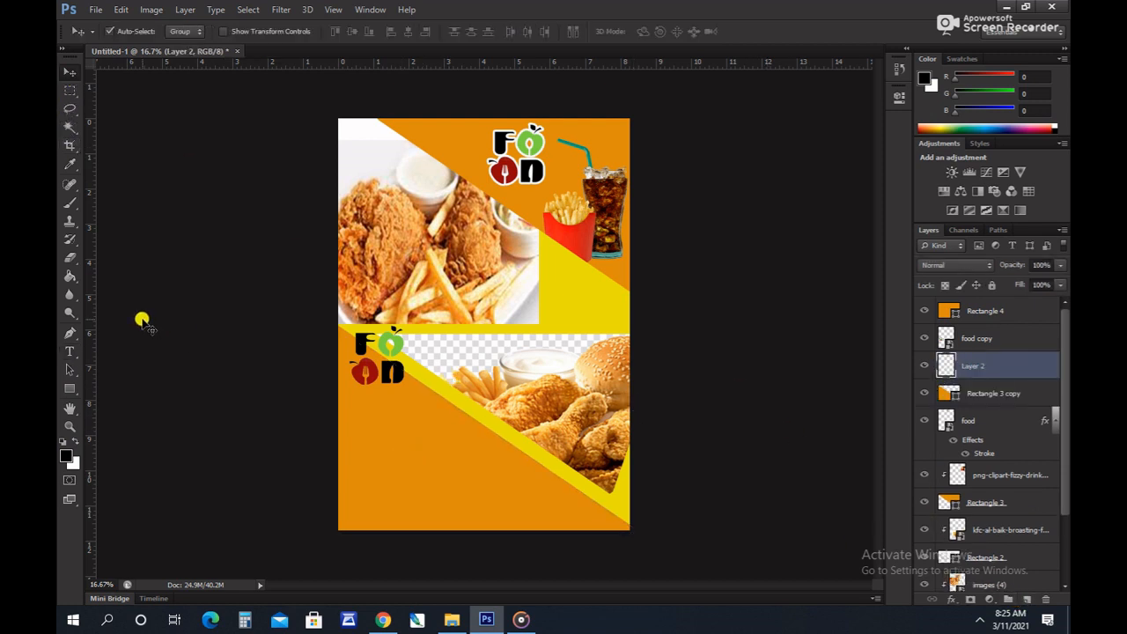
click(70, 351)
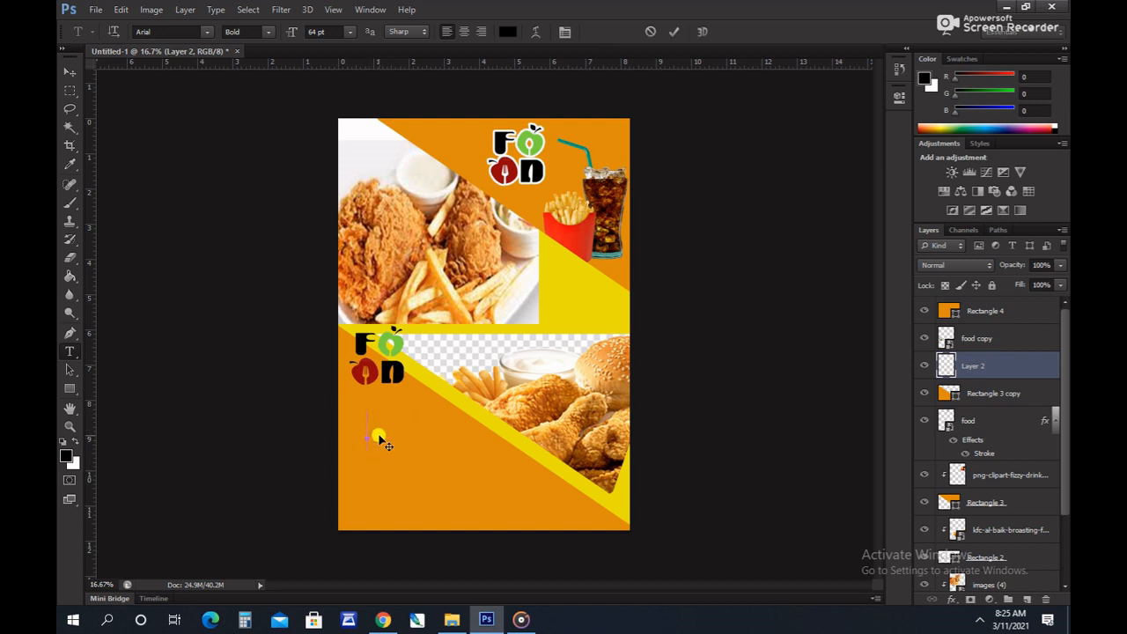
click(374, 443)
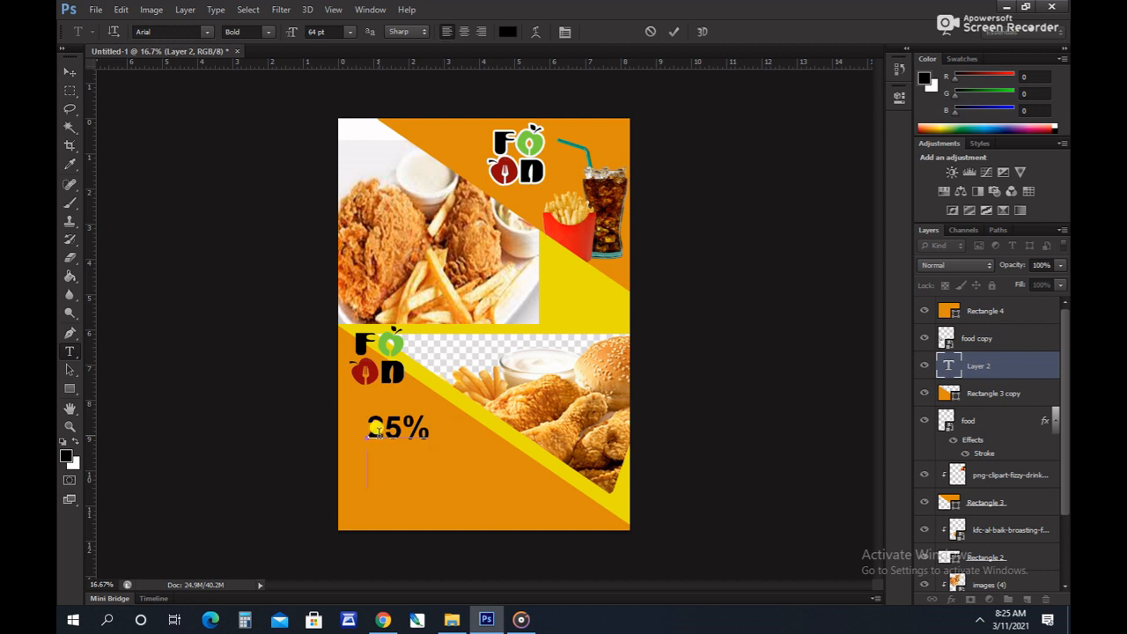
text(DISCOUNT)
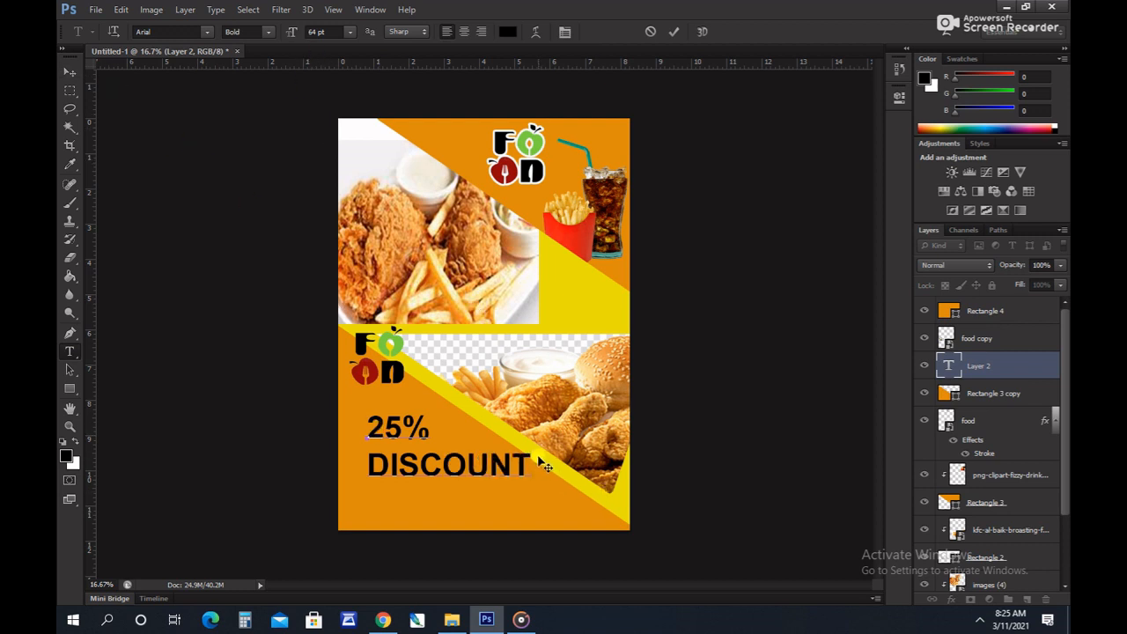
Reduce the word DISCOUNT to 42 pt and move the discount text up directly beneath the lower FOOD logo.
drag(530, 456, 363, 458)
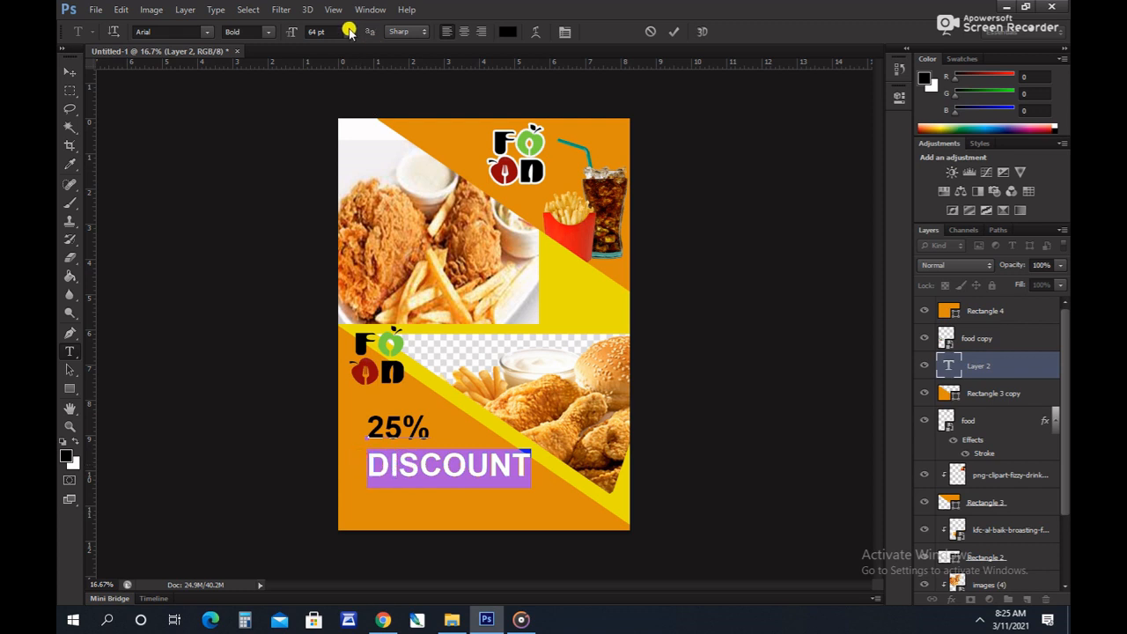
click(290, 34)
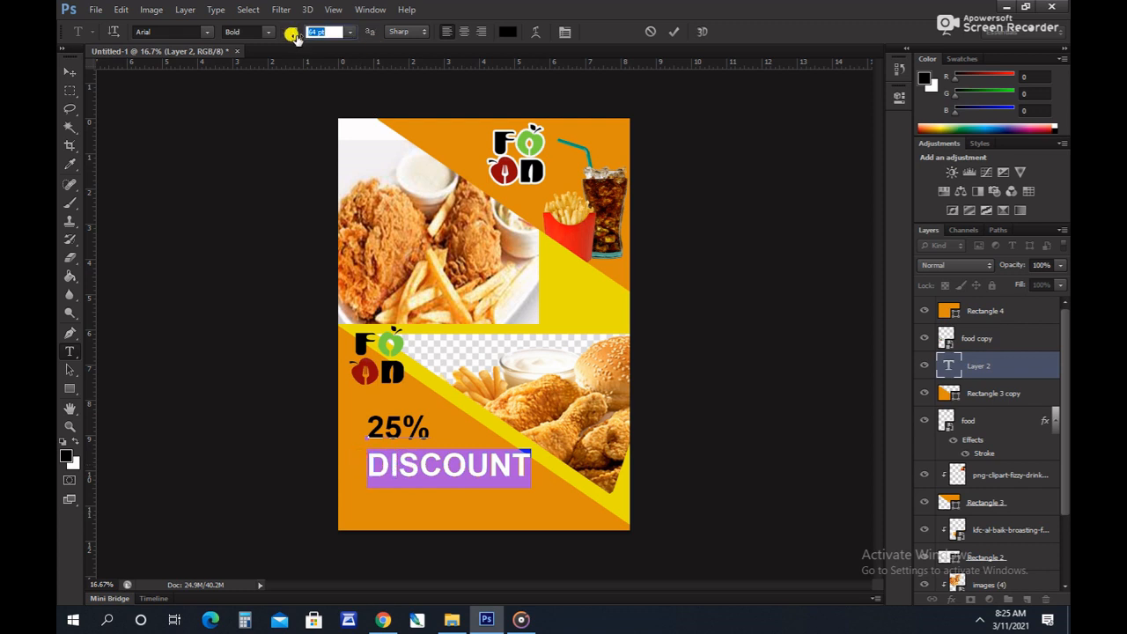
drag(291, 34, 279, 37)
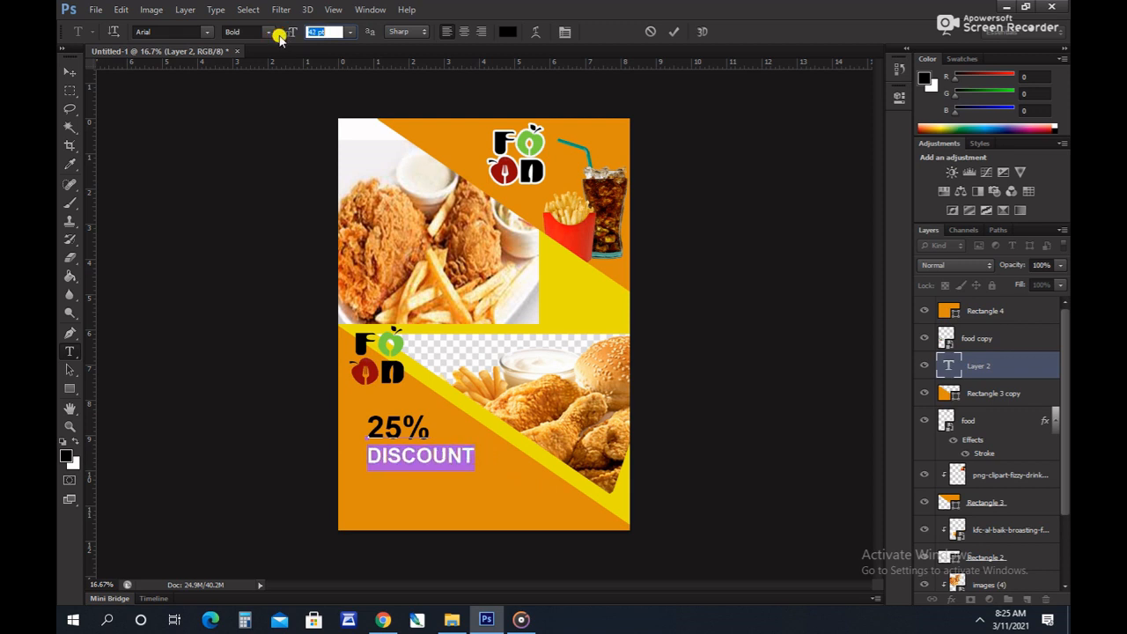
click(70, 65)
drag(388, 423, 366, 401)
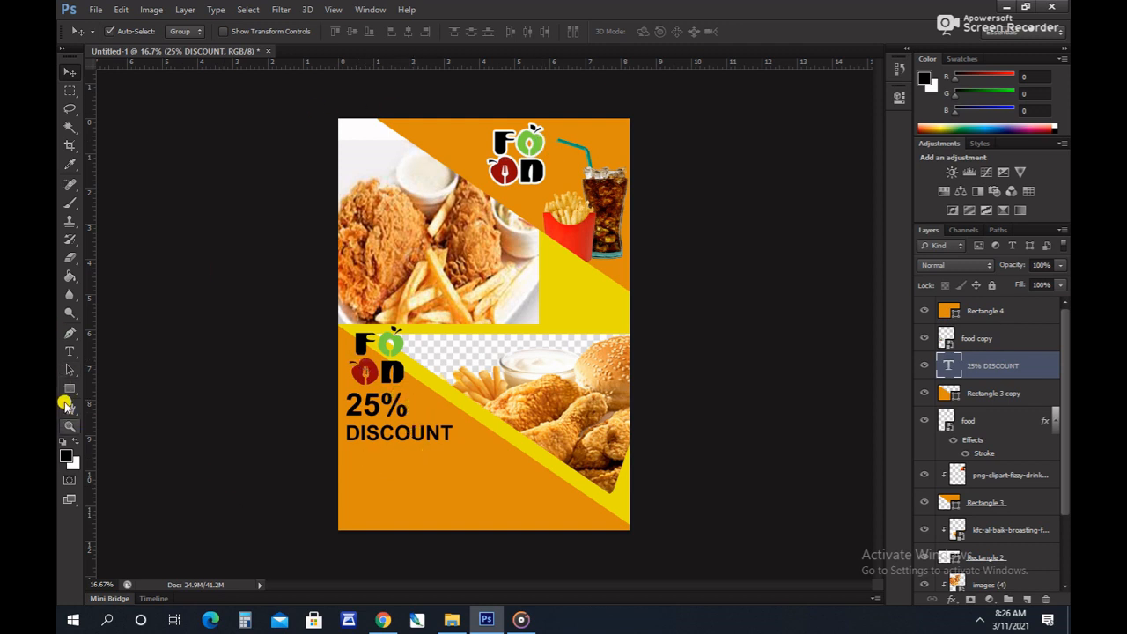
Add the two-line text "SATISFY YOUR CRAVING" below the discount text on the lower orange triangle.
click(76, 443)
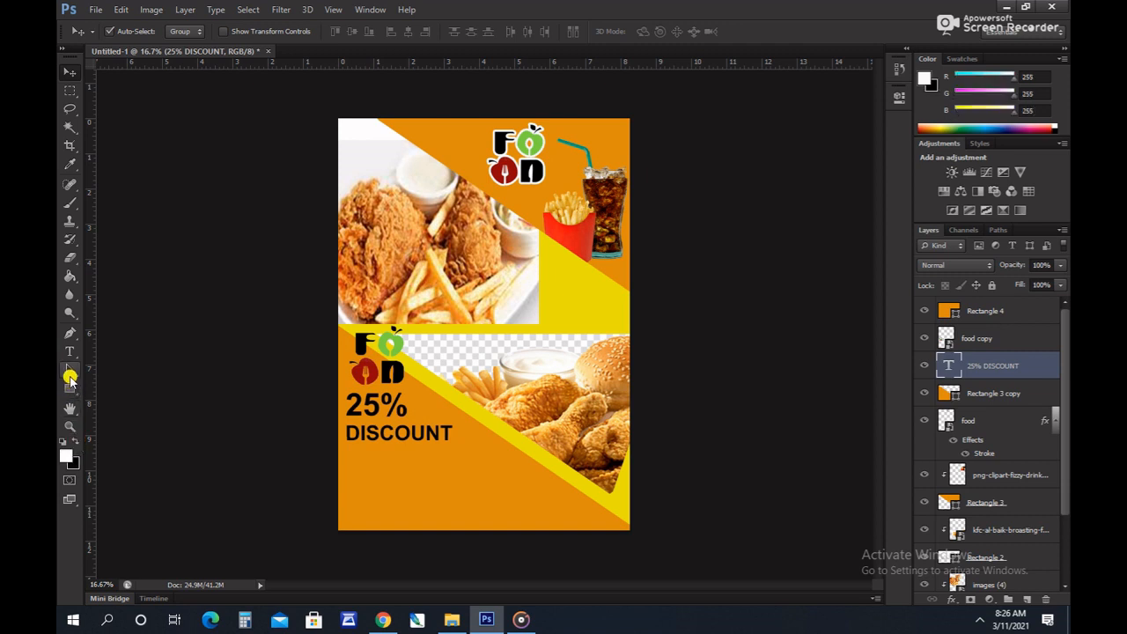
click(69, 351)
click(366, 473)
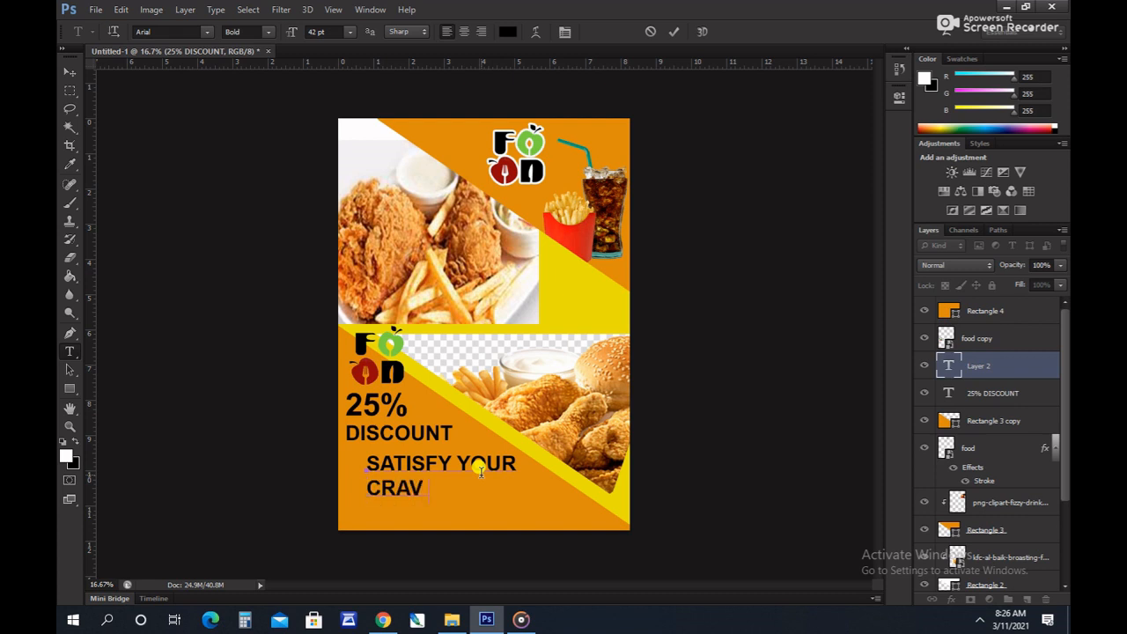
text(ING)
Enlarge the word CRAVING to 71 pt, colour it white, and shift the tagline slightly up and left.
drag(458, 480, 352, 482)
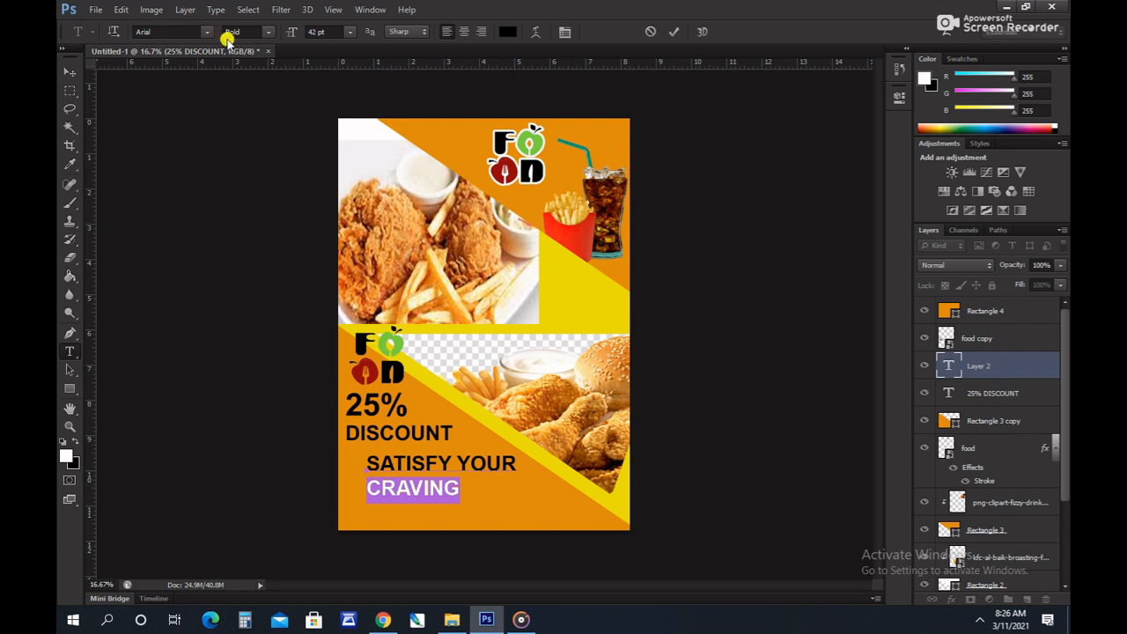
drag(286, 36, 308, 41)
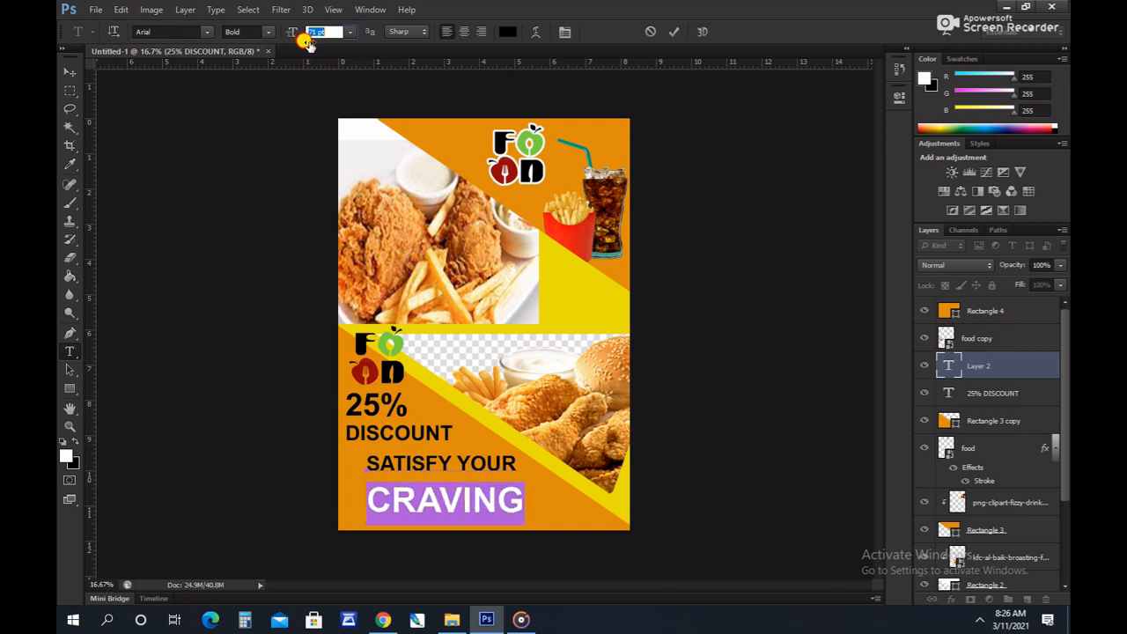
click(71, 71)
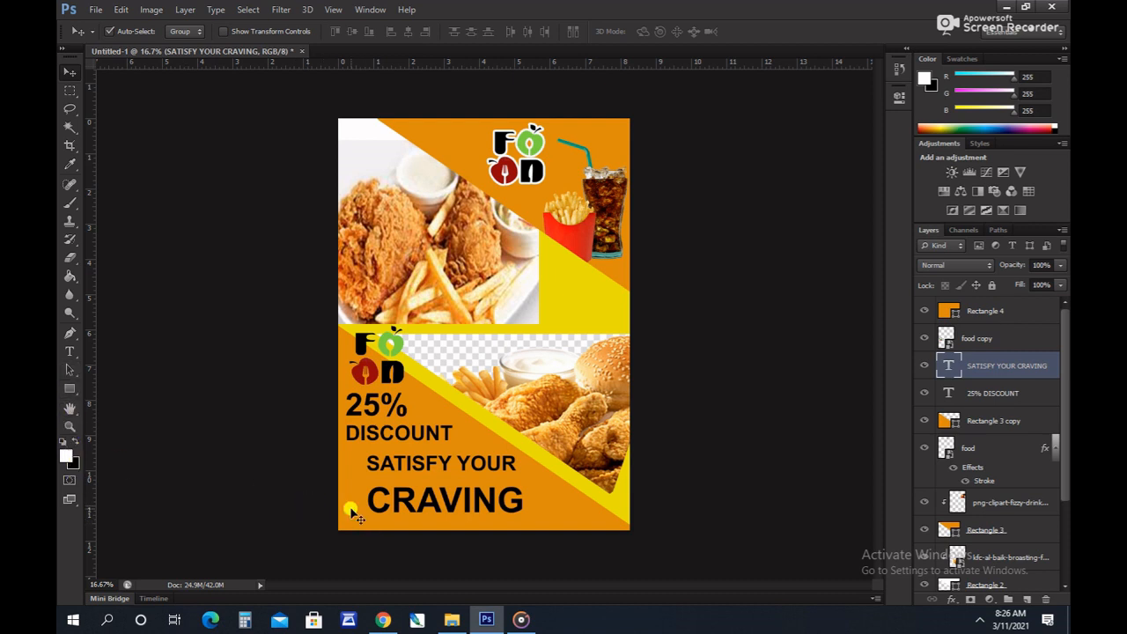
key(t)
drag(368, 498, 521, 497)
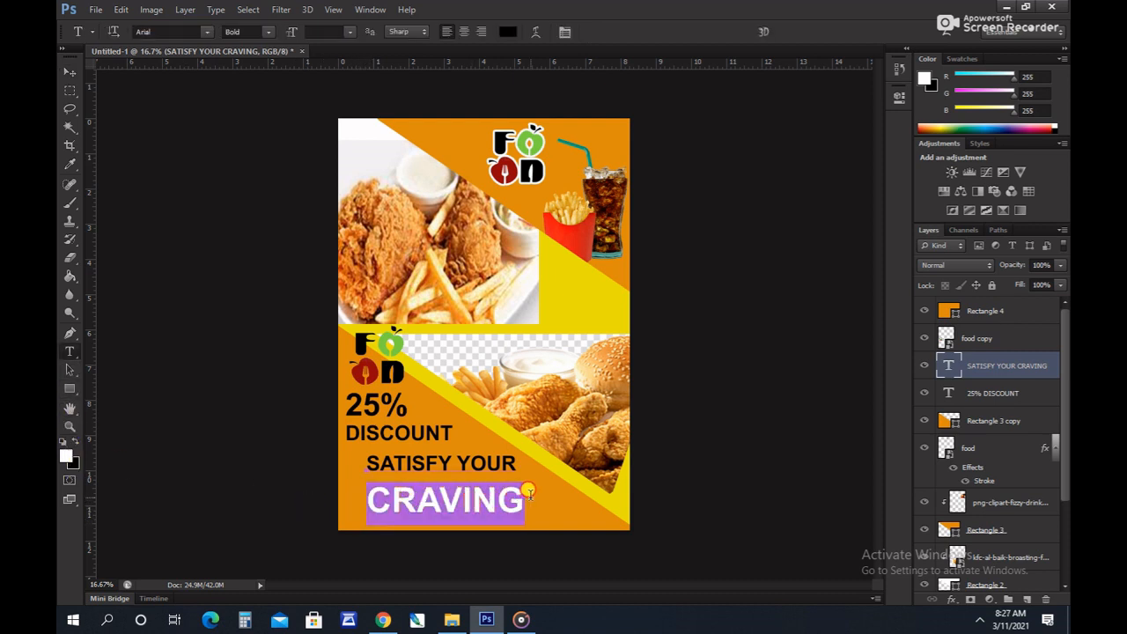
click(75, 441)
click(76, 441)
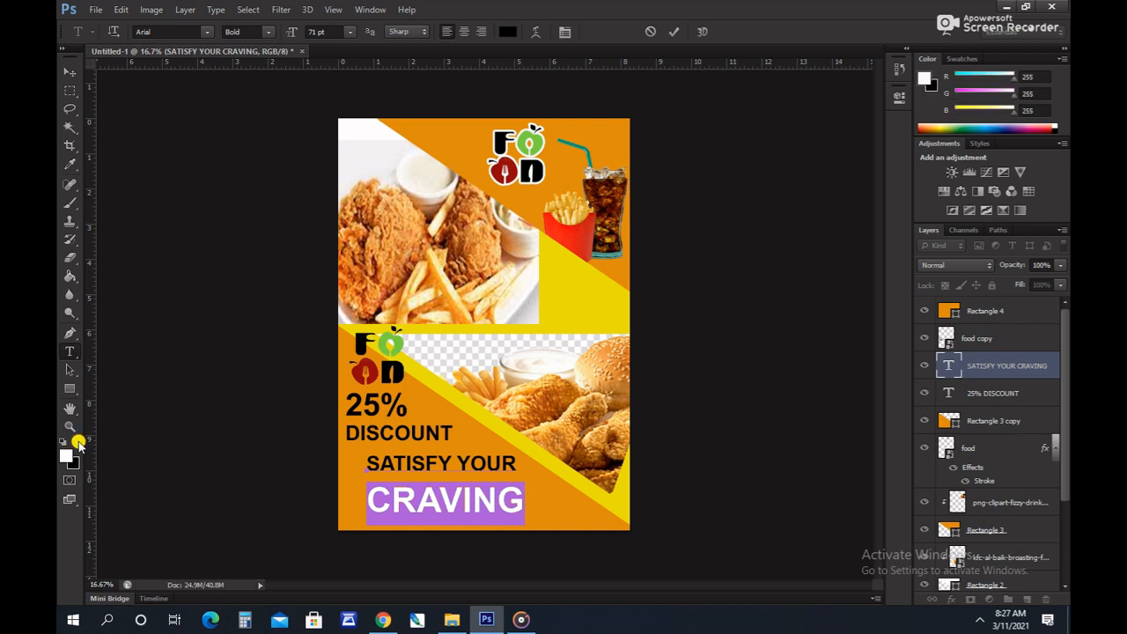
click(70, 71)
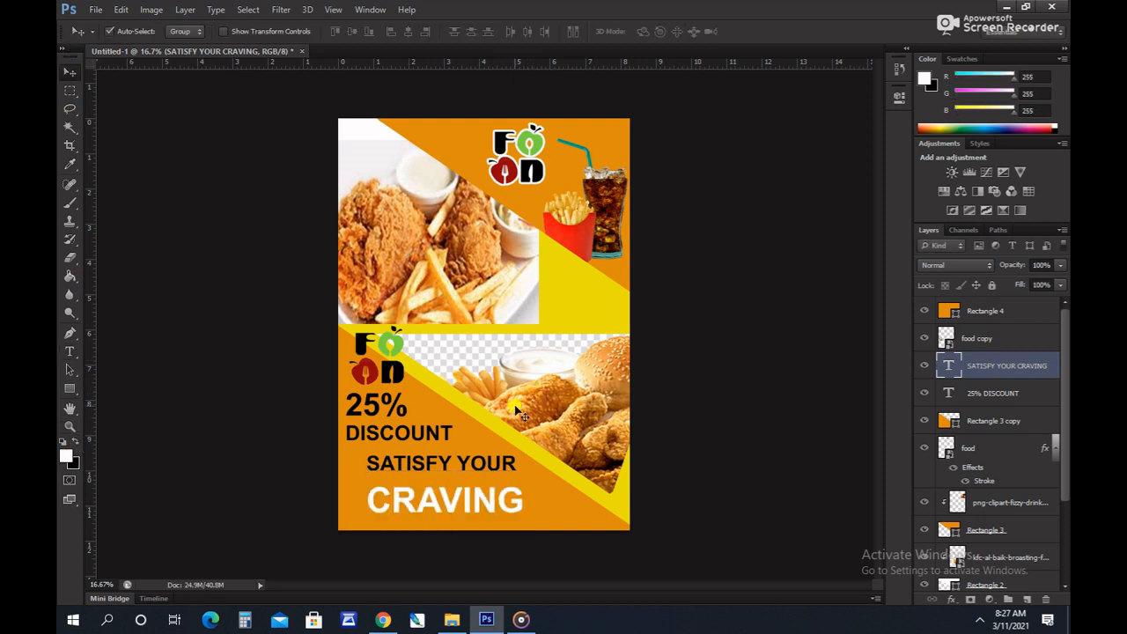
drag(480, 471, 476, 466)
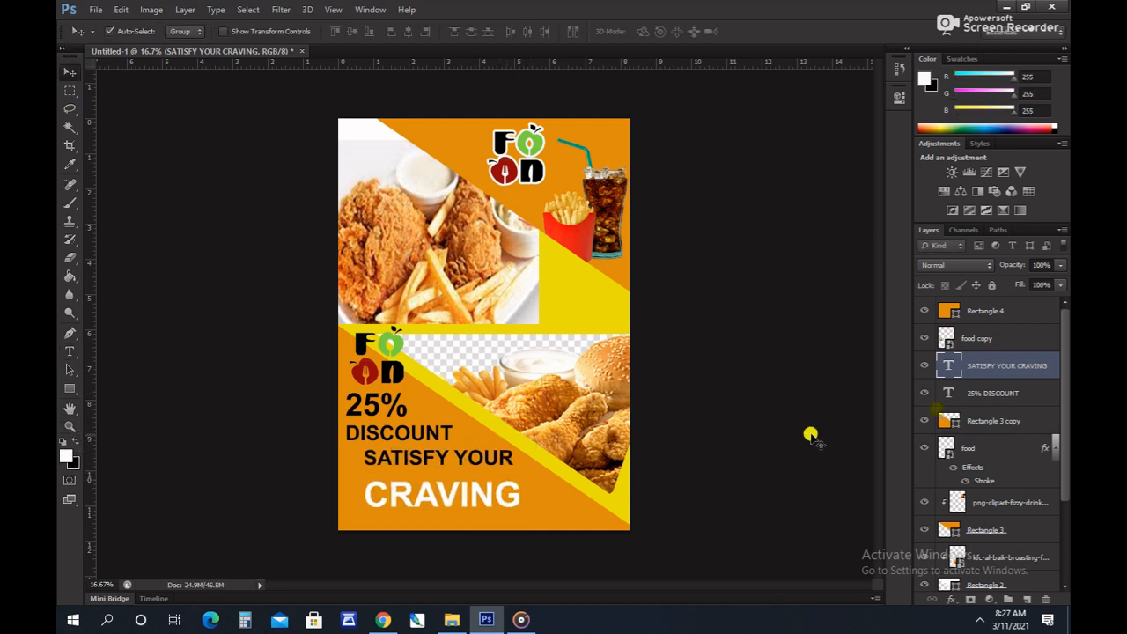
Rasterize the tagline, moving CRAVING up close beneath SATISFY YOUR and aligning both lines with the left edge of DISCOUNT.
right_click(1004, 374)
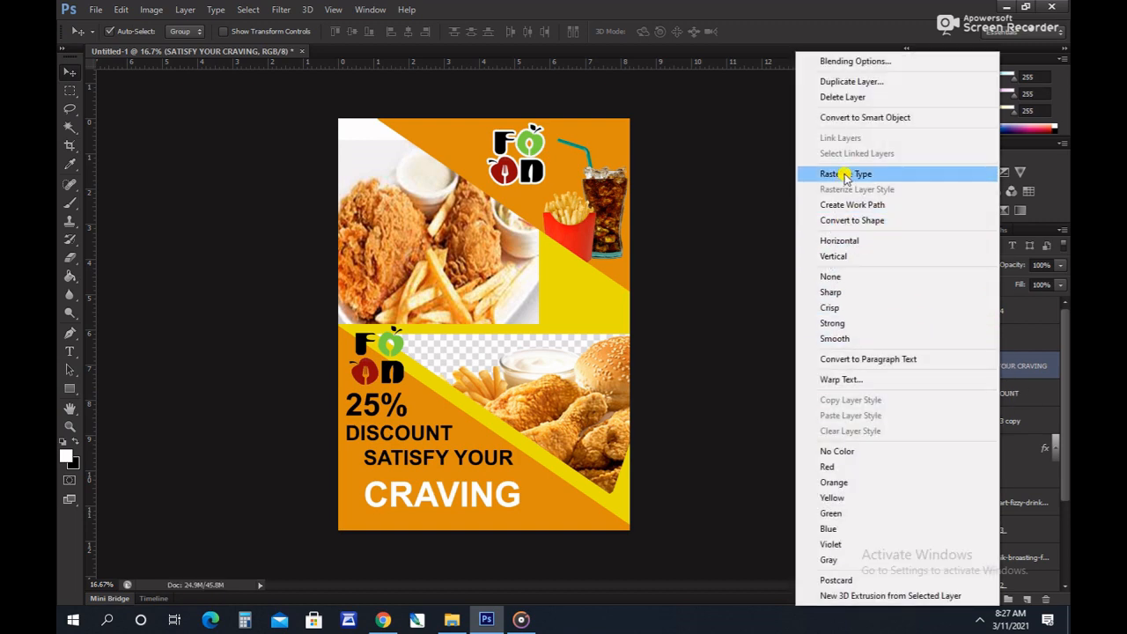
click(843, 174)
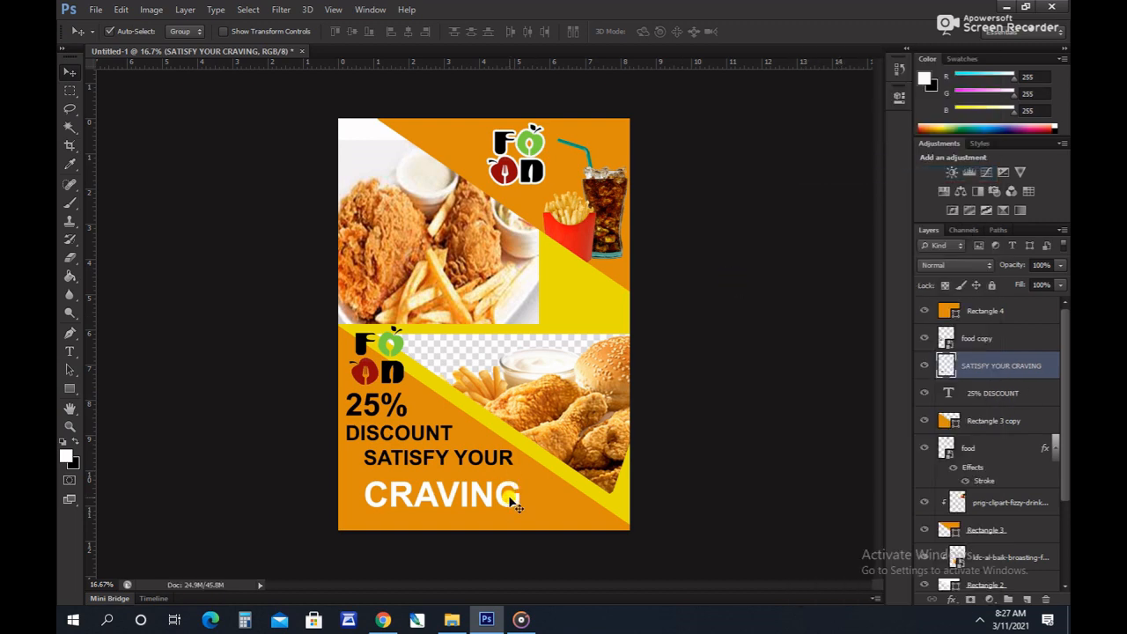
key(m)
drag(525, 482, 364, 515)
key(v)
drag(460, 498, 460, 485)
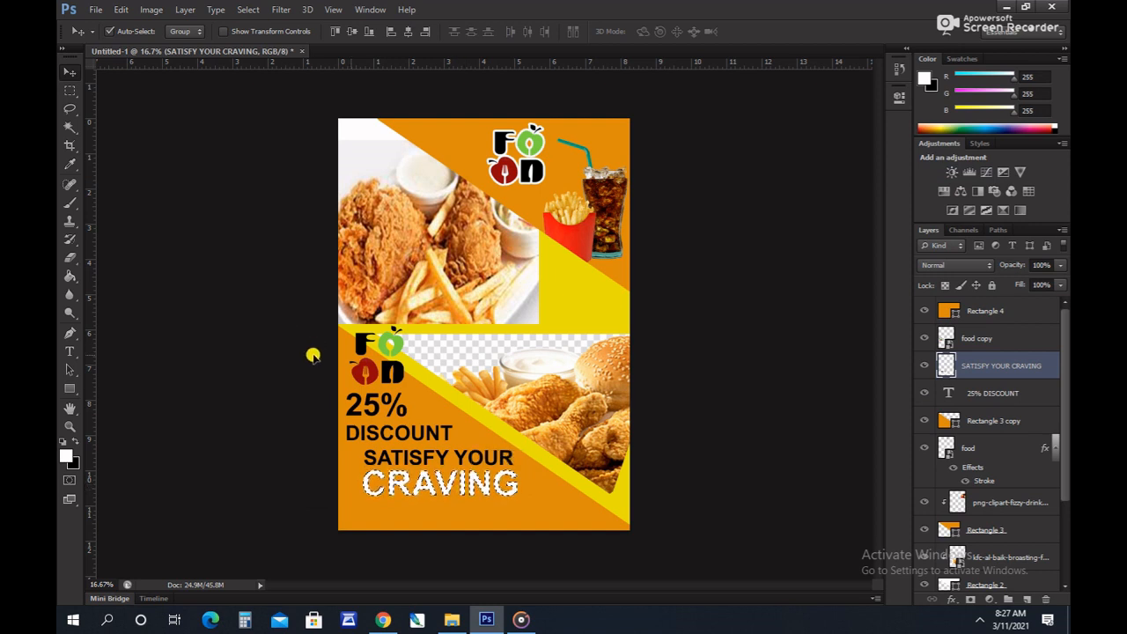
key(ctrl+d)
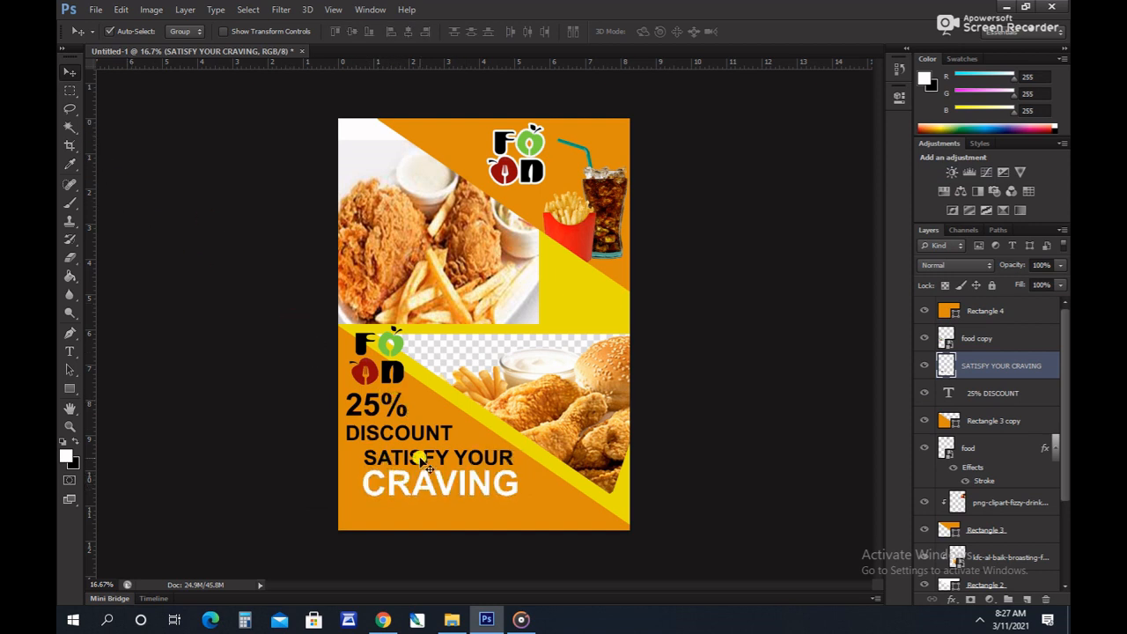
drag(421, 458, 401, 457)
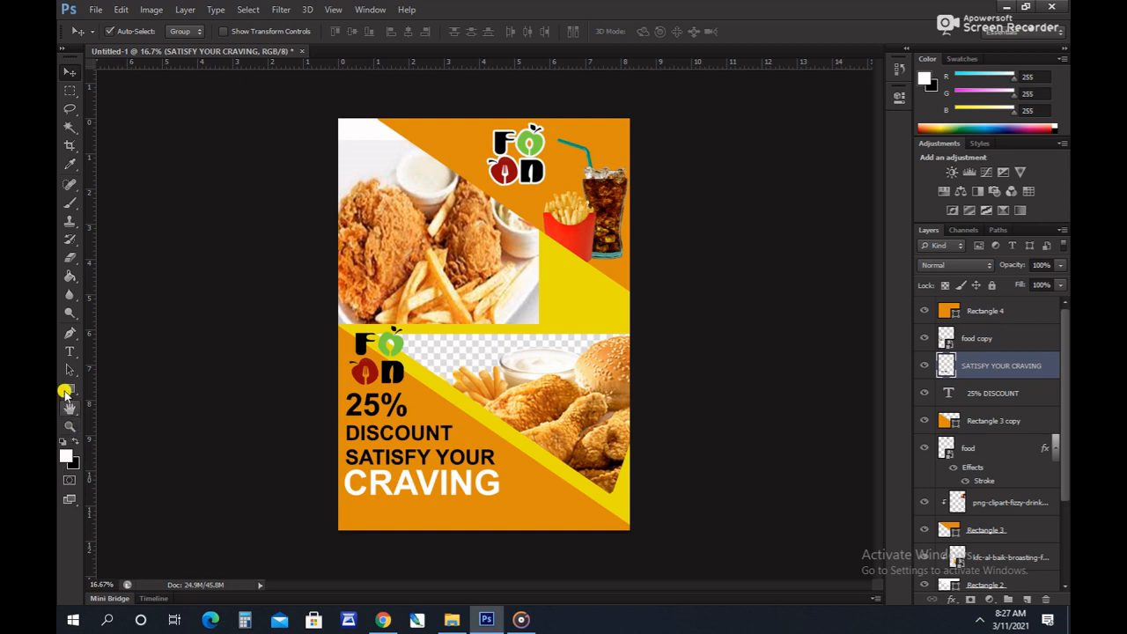
click(69, 351)
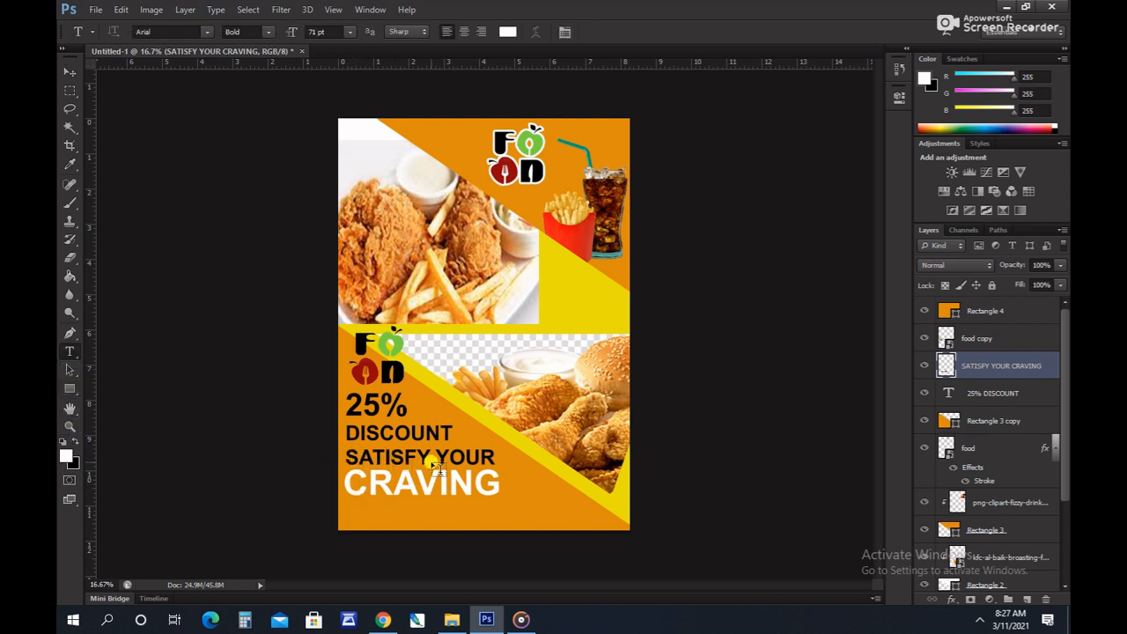
click(498, 458)
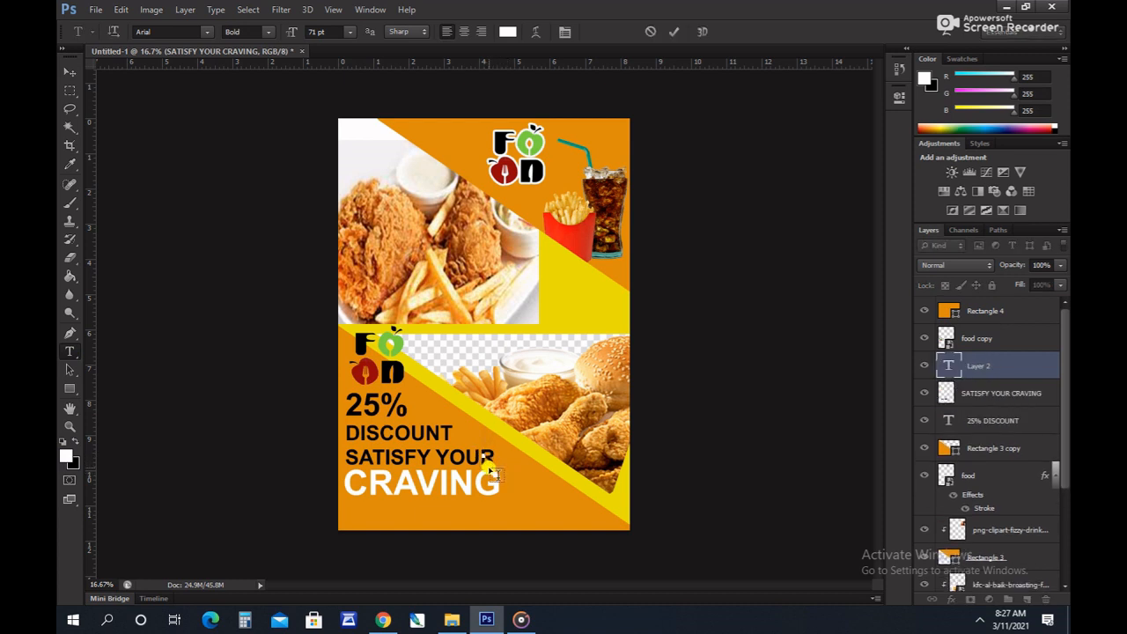
key(Escape)
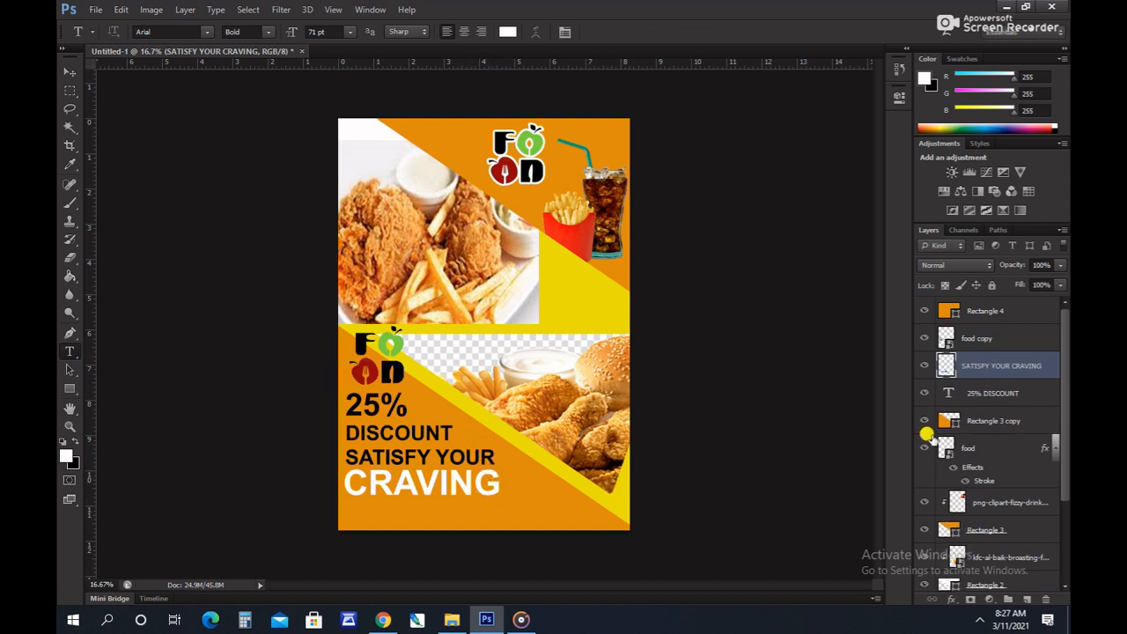
Nudge the whole SATISFY YOUR CRAVING tagline slightly up, closer beneath DISCOUNT.
key(m)
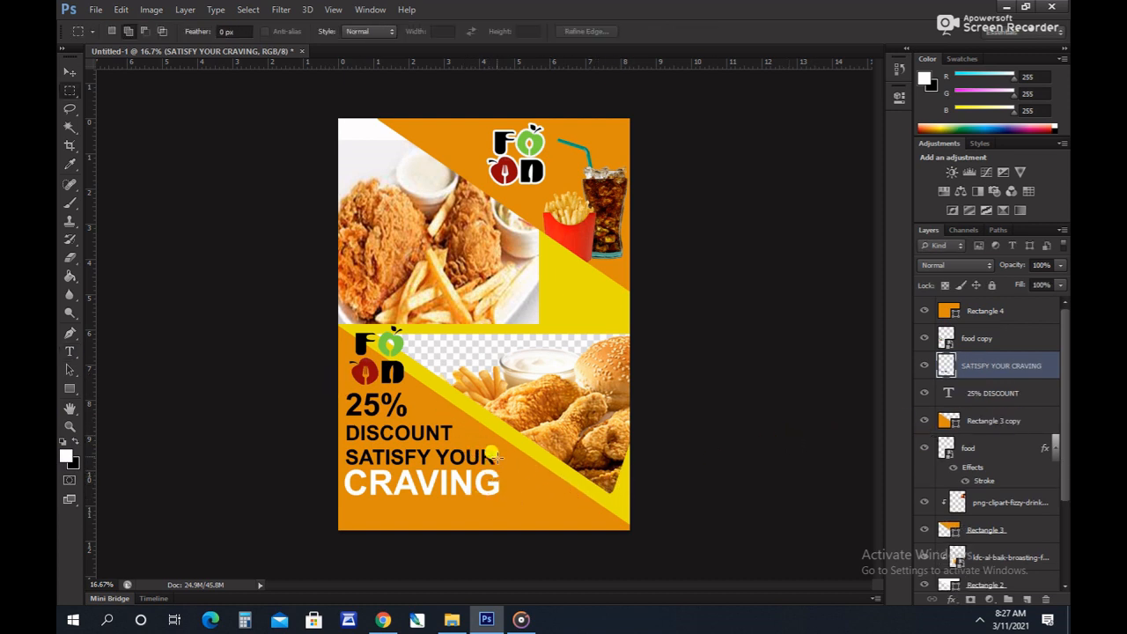
drag(499, 447, 368, 464)
click(672, 501)
click(70, 71)
drag(453, 484, 451, 483)
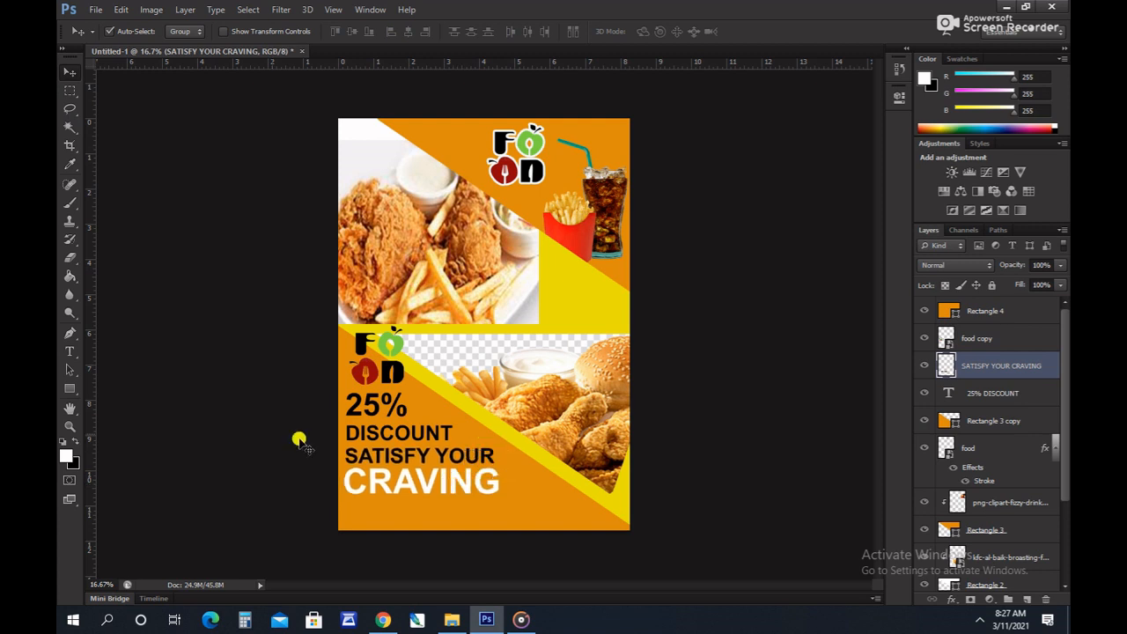
Set the foreground colour to bright red with RGB values 249, 8, 8.
click(78, 439)
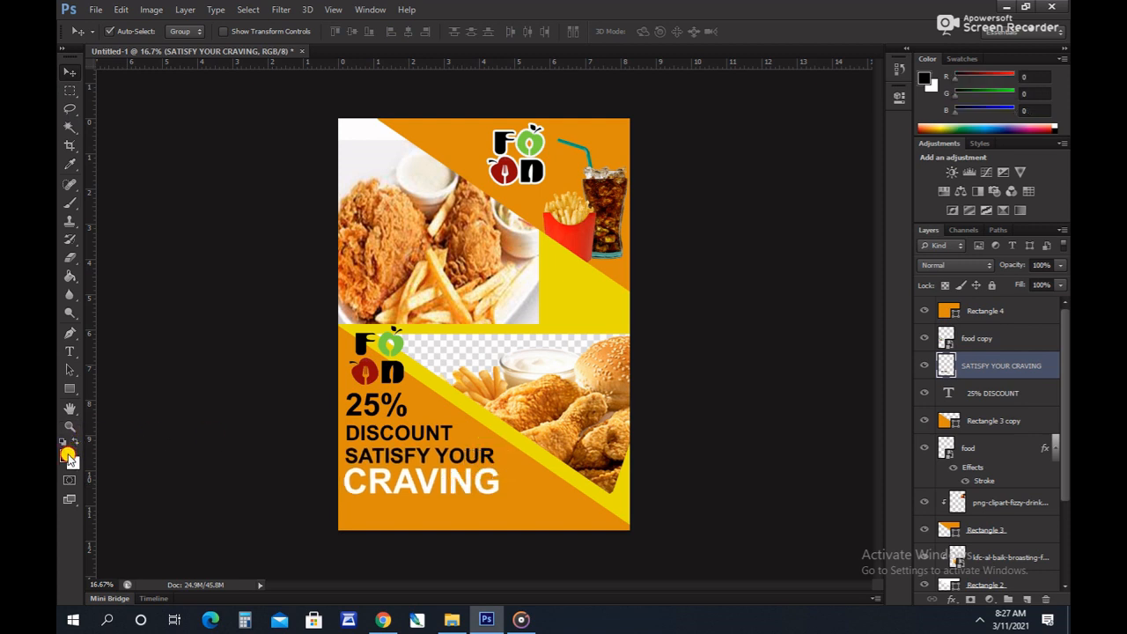
click(65, 454)
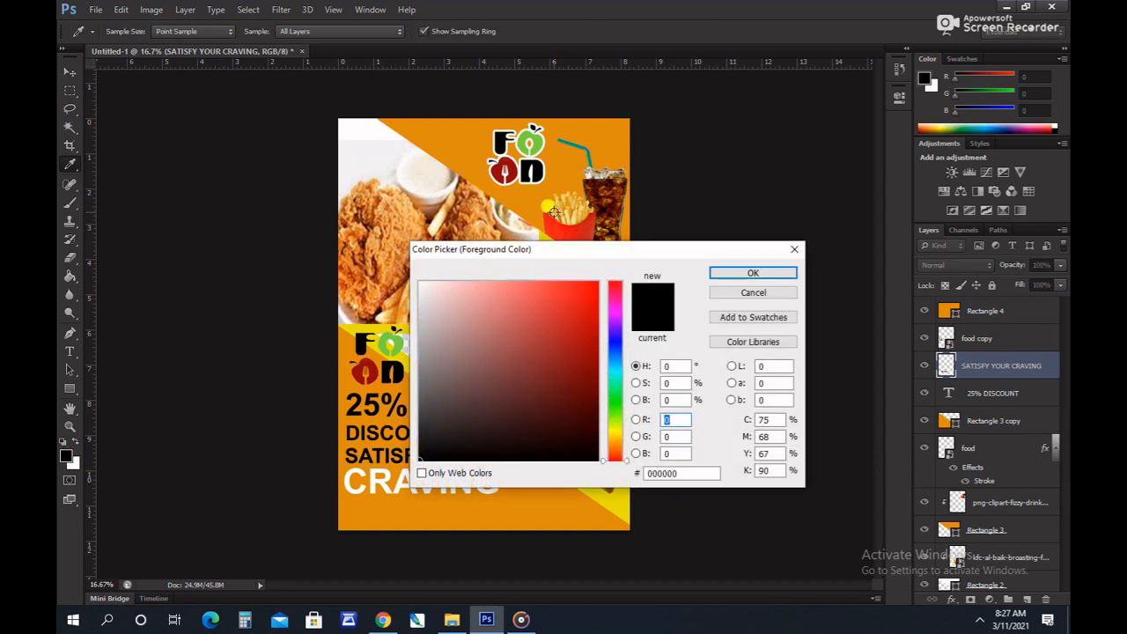
click(593, 285)
click(735, 273)
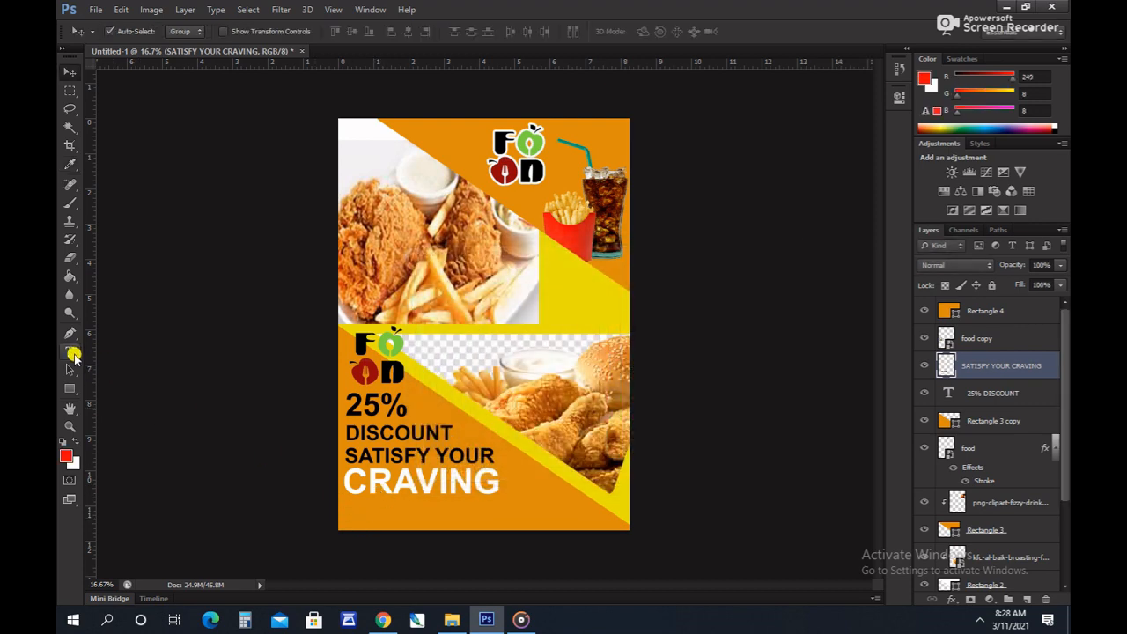
Add a red text line beneath CRAVING reading CALL: followed by the phone number.
click(73, 353)
click(357, 511)
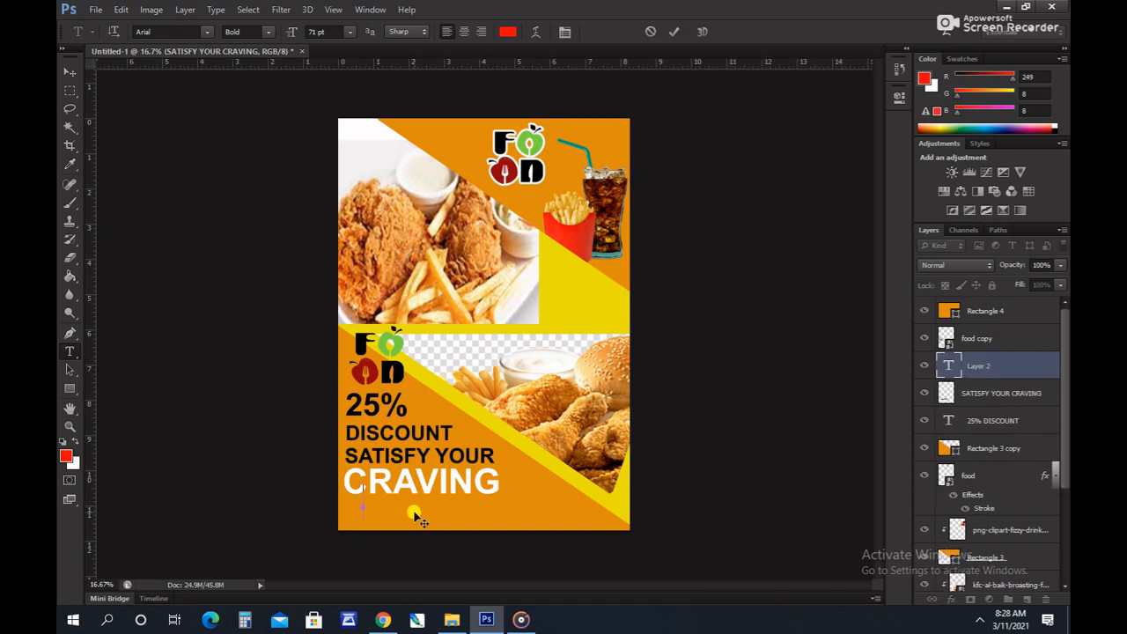
text(CALL:)
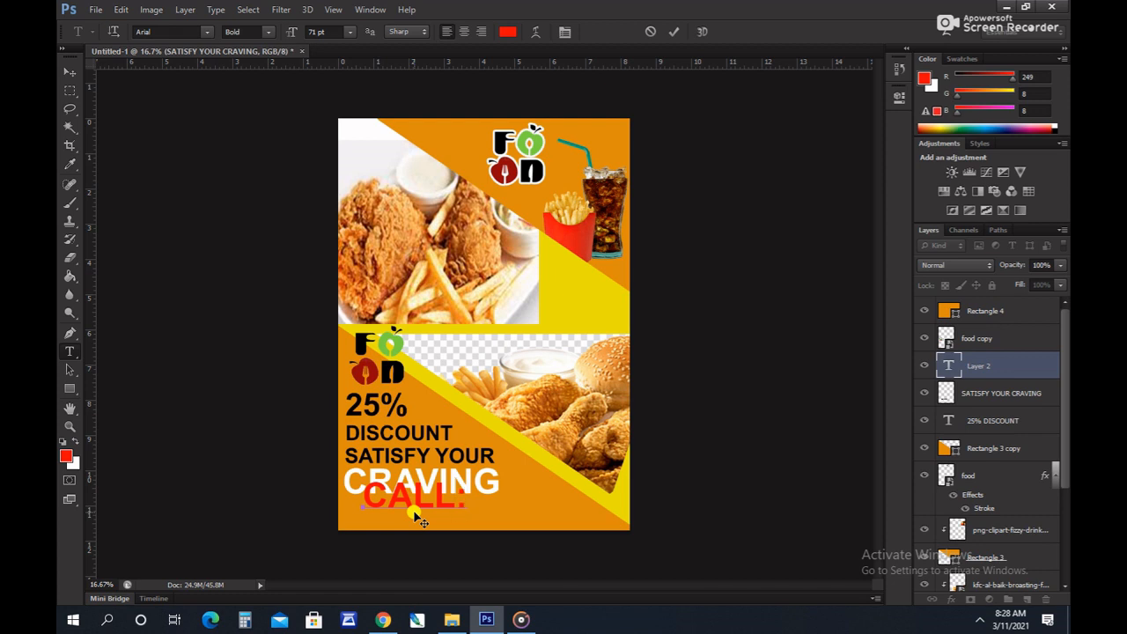
text( 123)
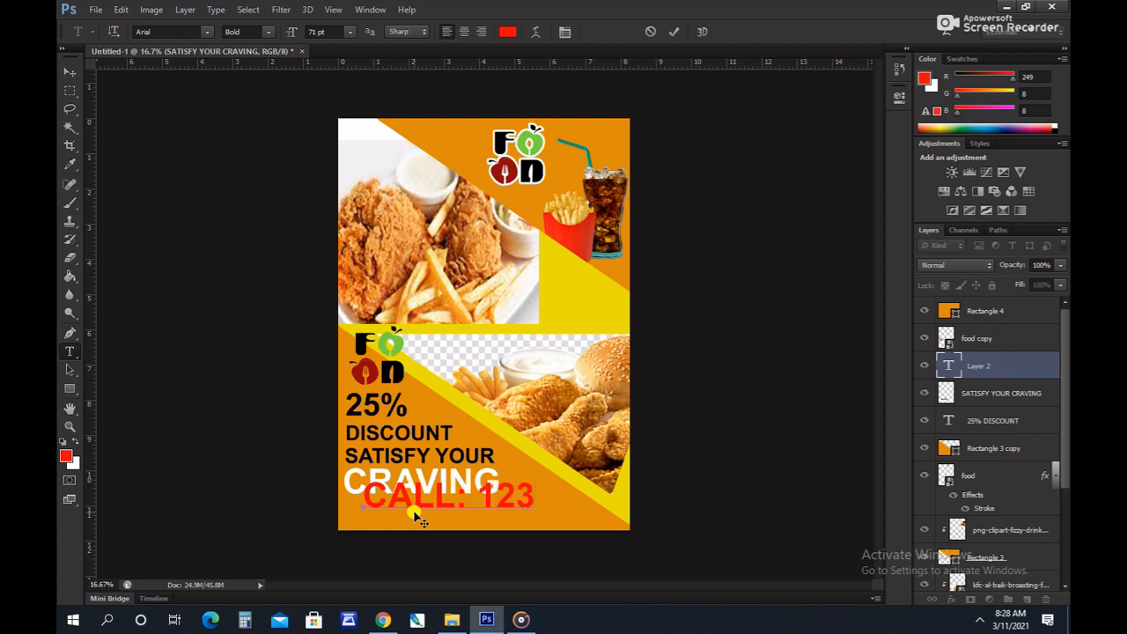
text( 456)
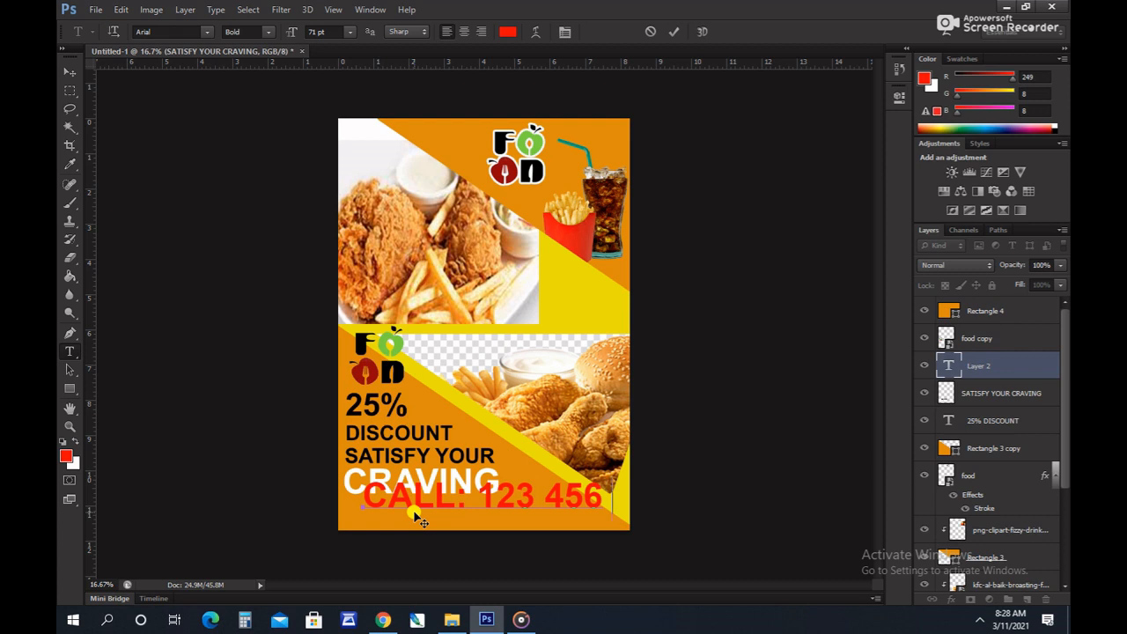
text( 1234)
click(70, 70)
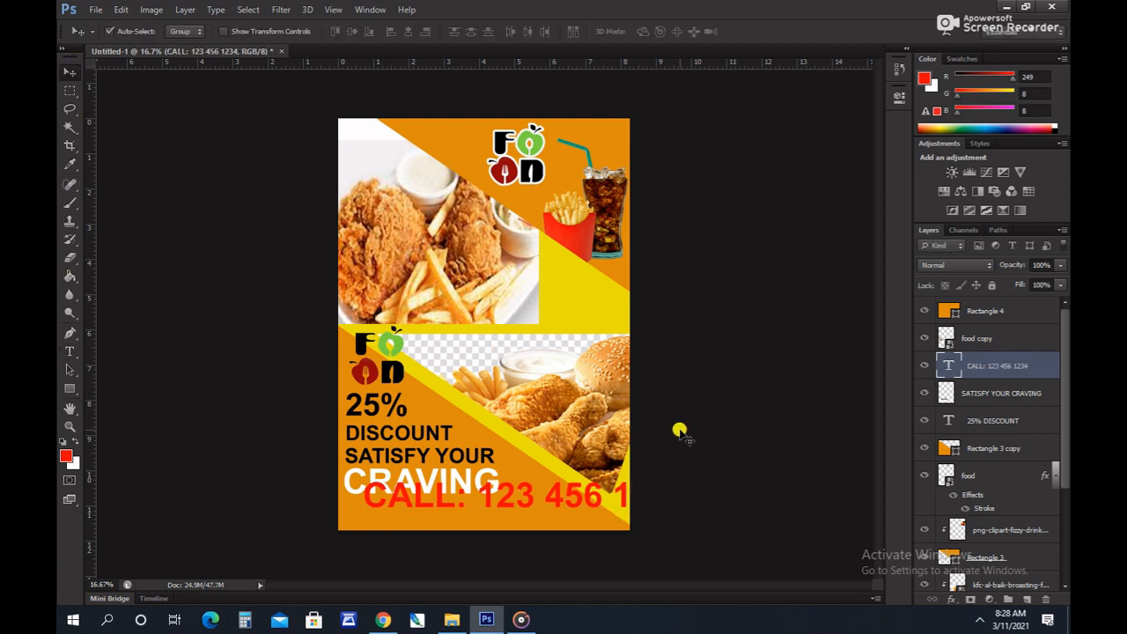
Scale the CALL line down to about 34 pt and place it below CRAVING, aligned with the tagline's left edge.
key(ctrl+t)
drag(684, 472, 507, 506)
key(Return)
key(ctrl+t)
key(Return)
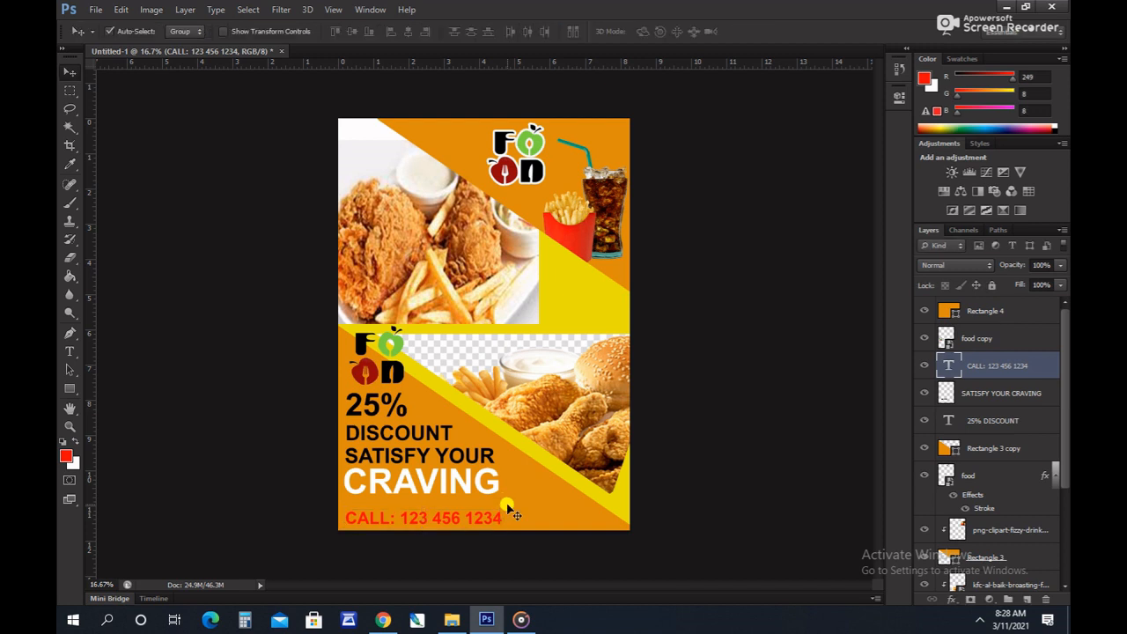
Duplicate the CALL line directly above itself and replace the copy's text with FOR DELIVERY.
drag(388, 525, 404, 499)
key(t)
click(404, 499)
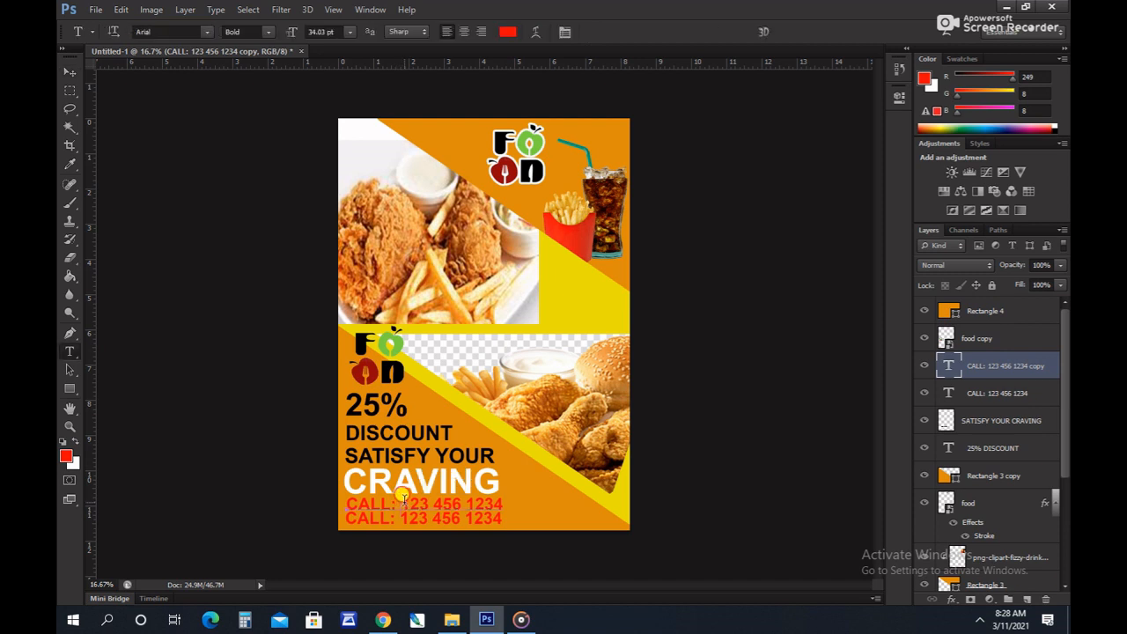
key(ctrl+a)
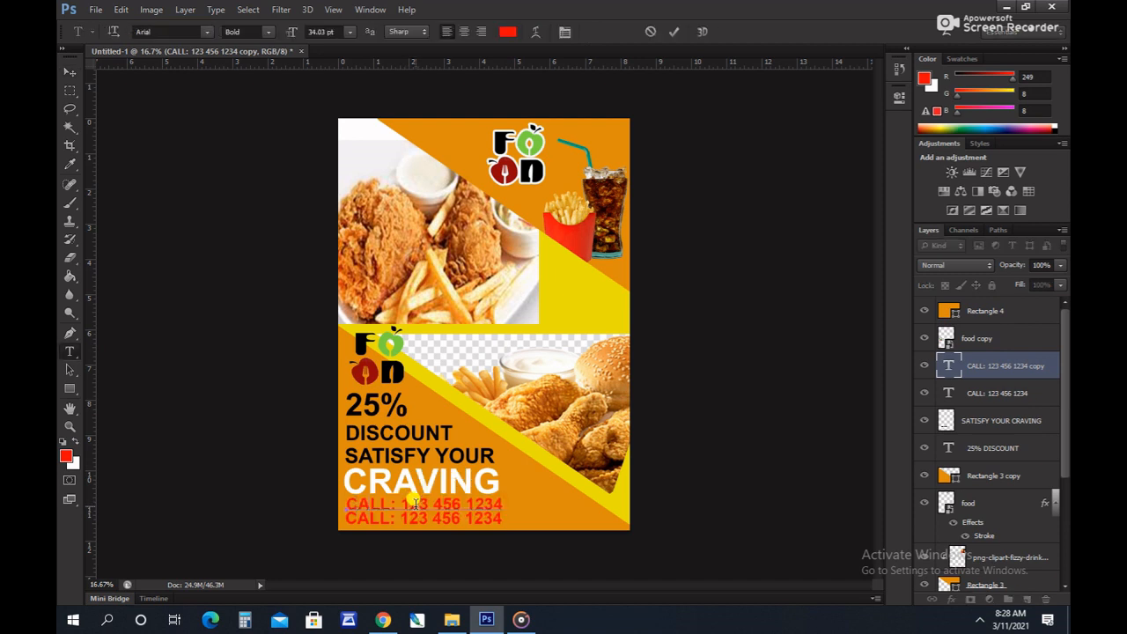
text(FOR DELIVIRY)
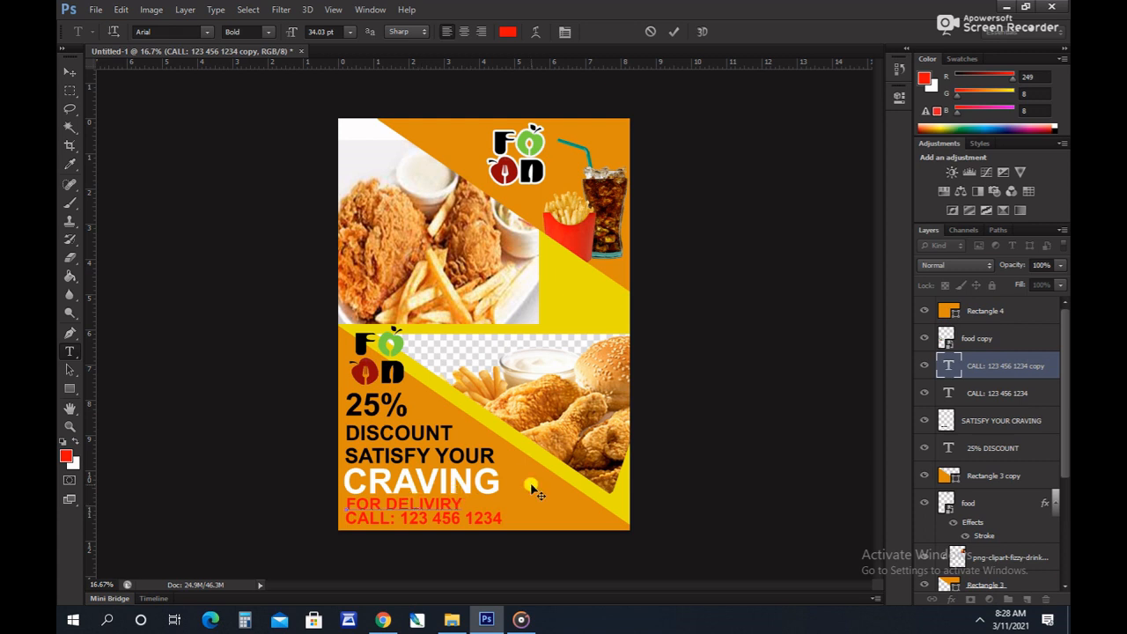
key(BackSpace)
key(BackSpace)
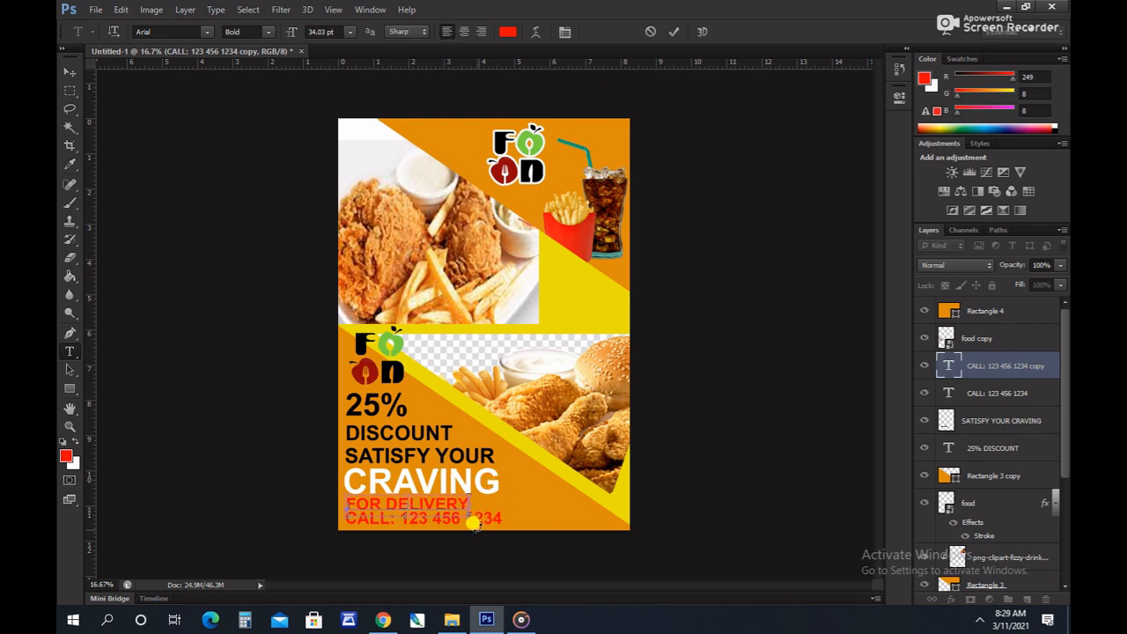
Colour the whole FOR DELIVERY line black.
key(ctrl+a)
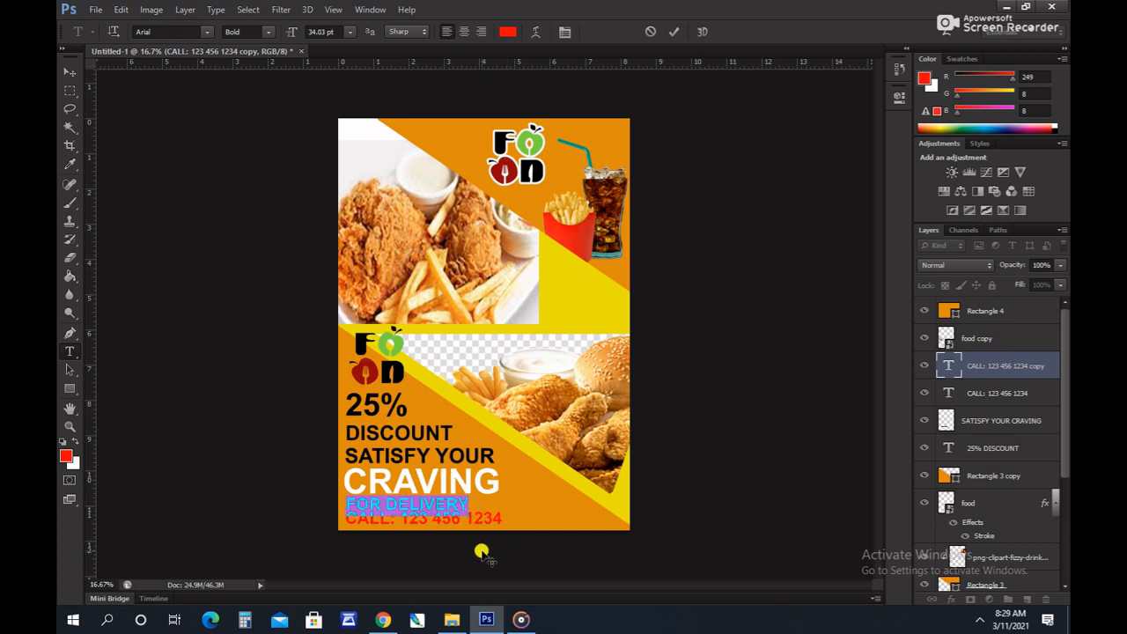
click(68, 442)
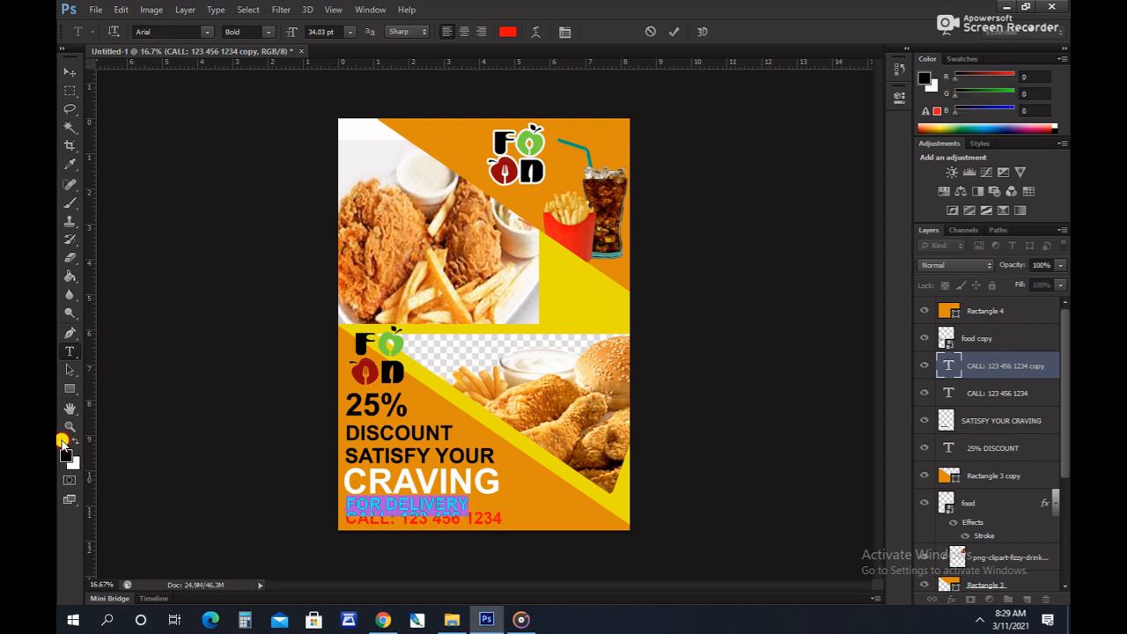
click(73, 70)
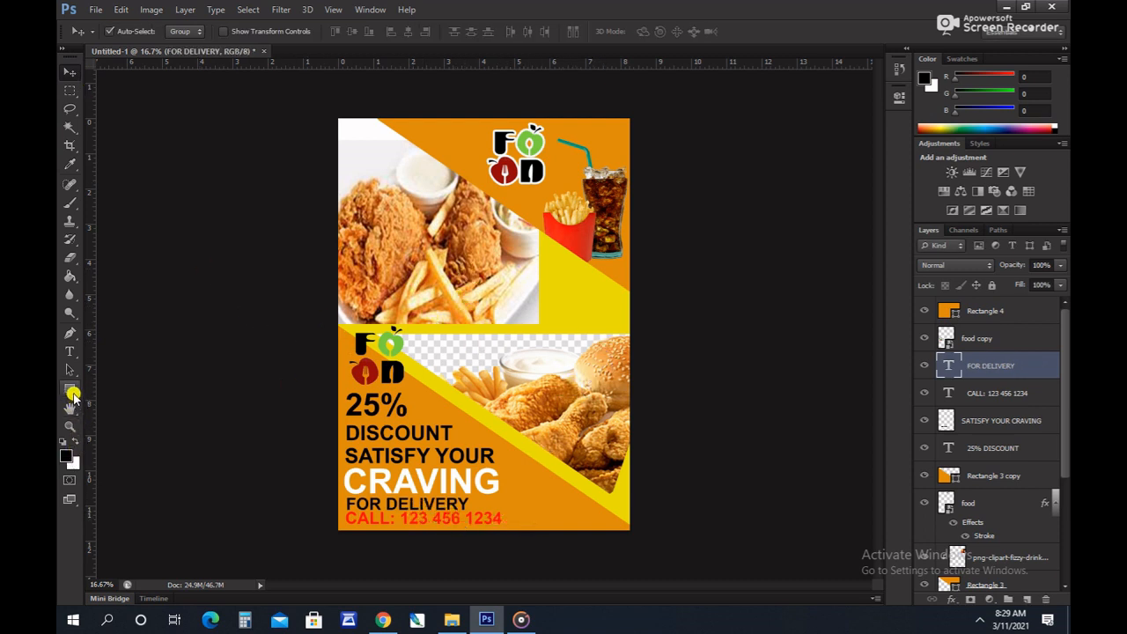
Draw a scalloped flower custom shape about 966 by 912 px between the two food photos and fill it with red.
click(69, 389)
click(138, 454)
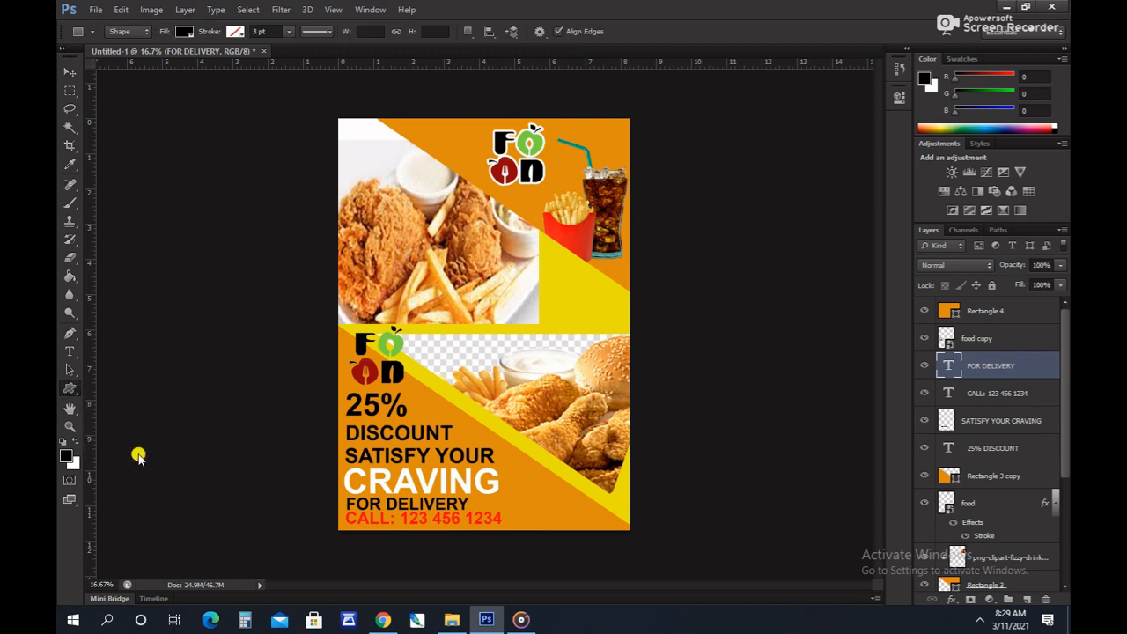
right_click(503, 280)
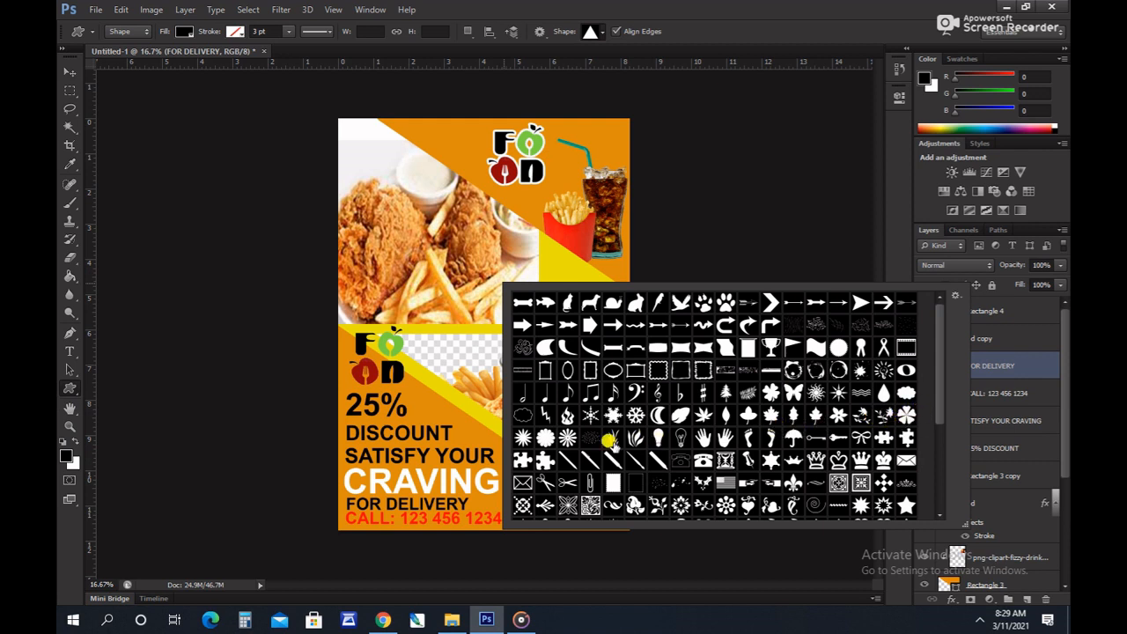
click(543, 435)
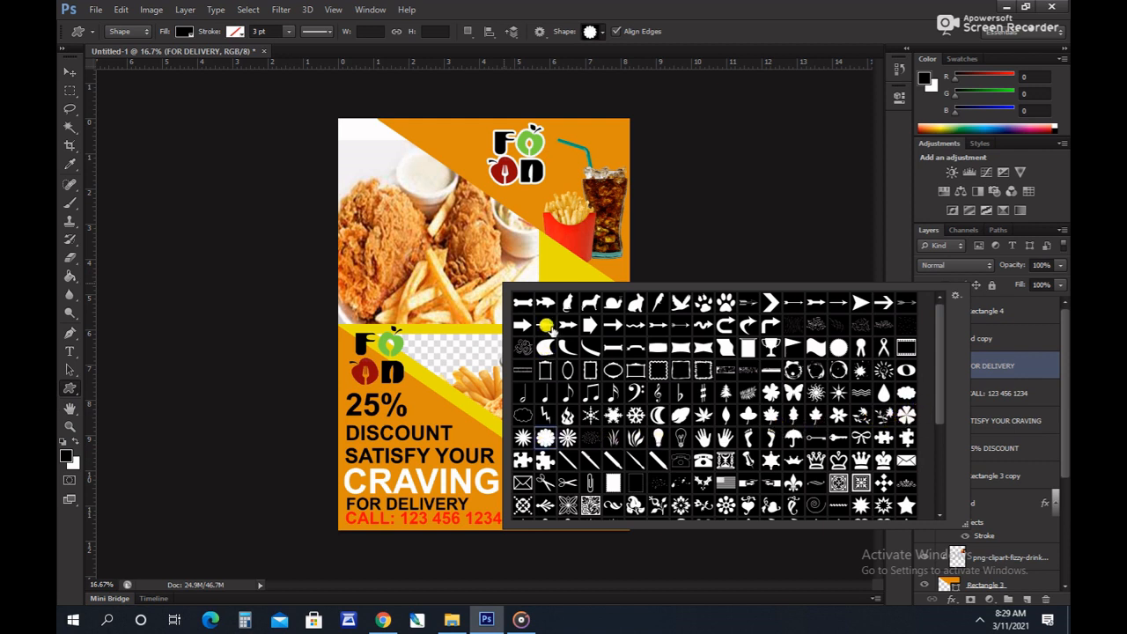
click(561, 264)
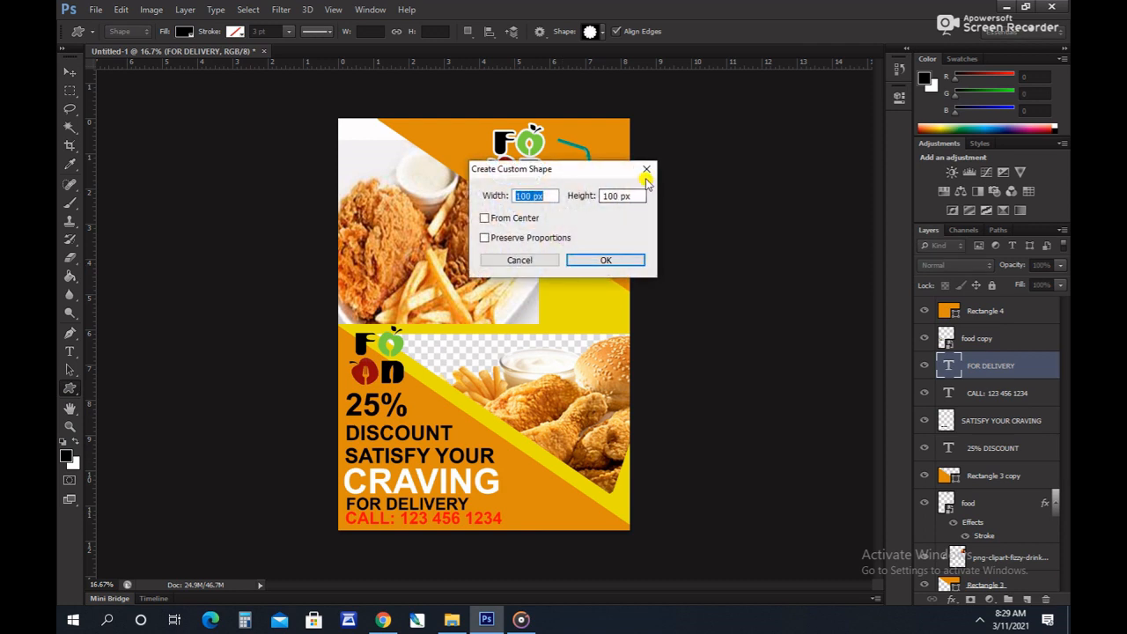
click(613, 264)
drag(614, 271, 499, 374)
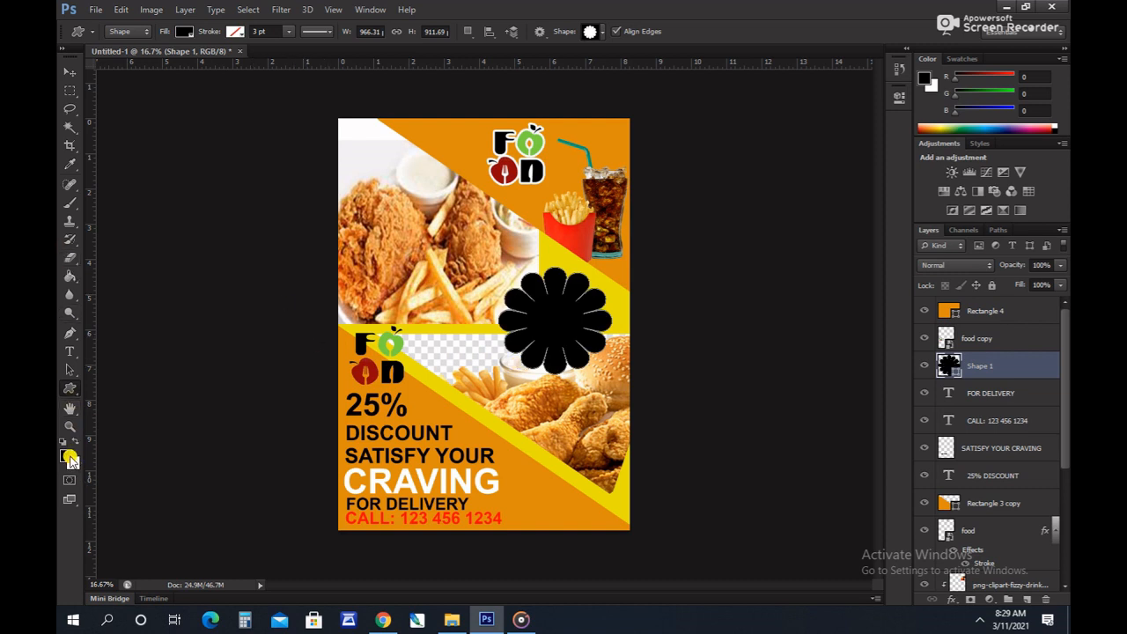
click(184, 30)
click(124, 97)
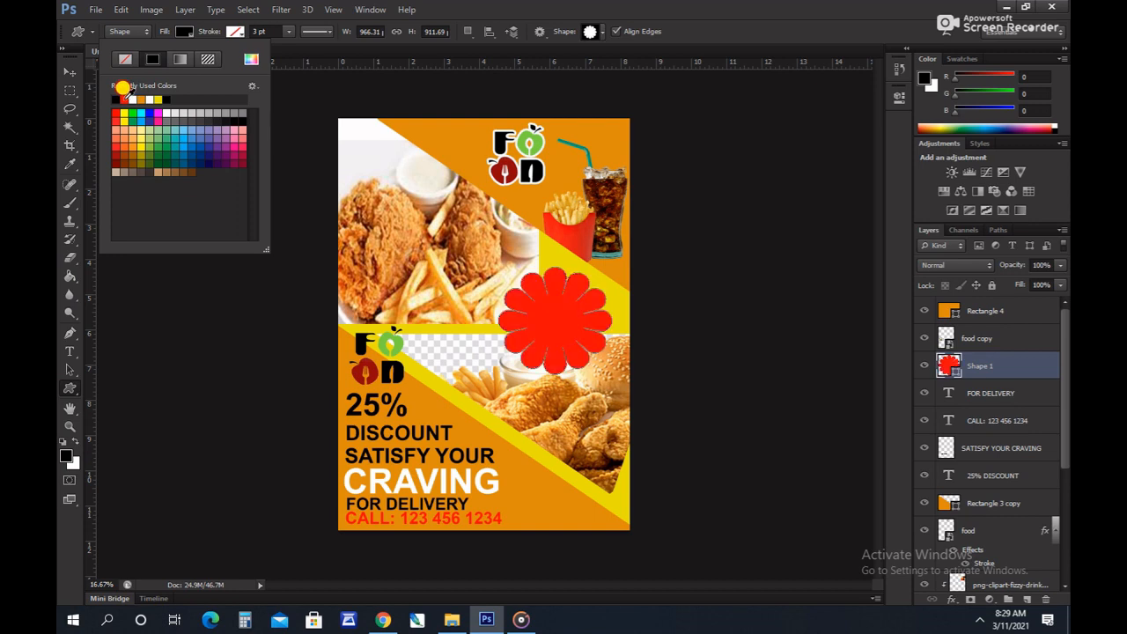
Shift the red scalloped badge slightly up and right, and rasterize its layer.
click(69, 74)
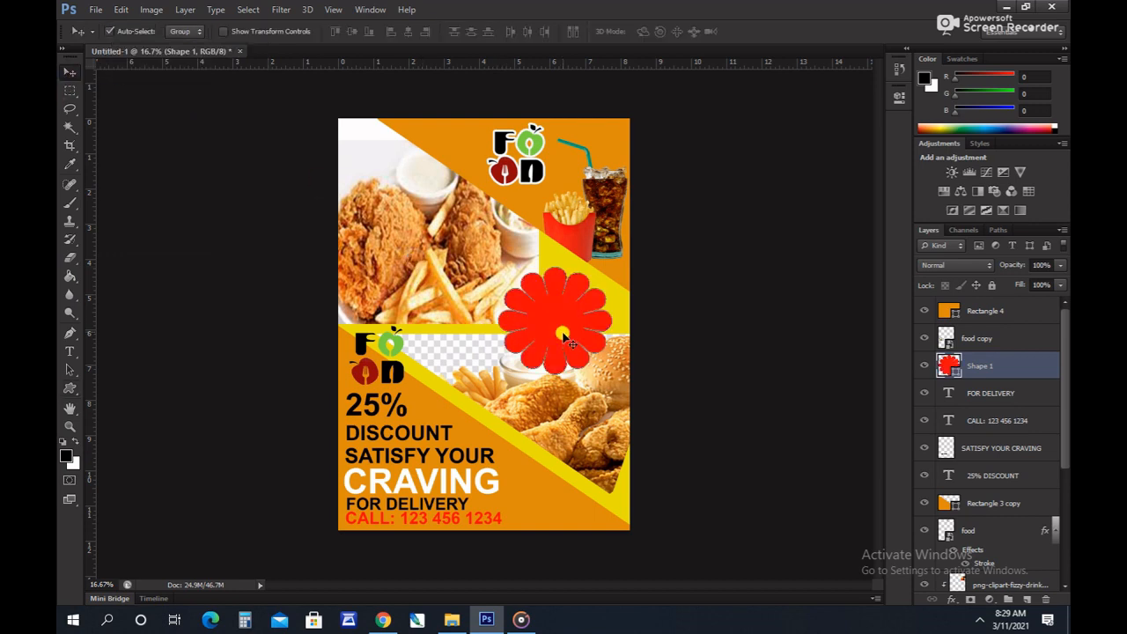
drag(564, 334, 573, 315)
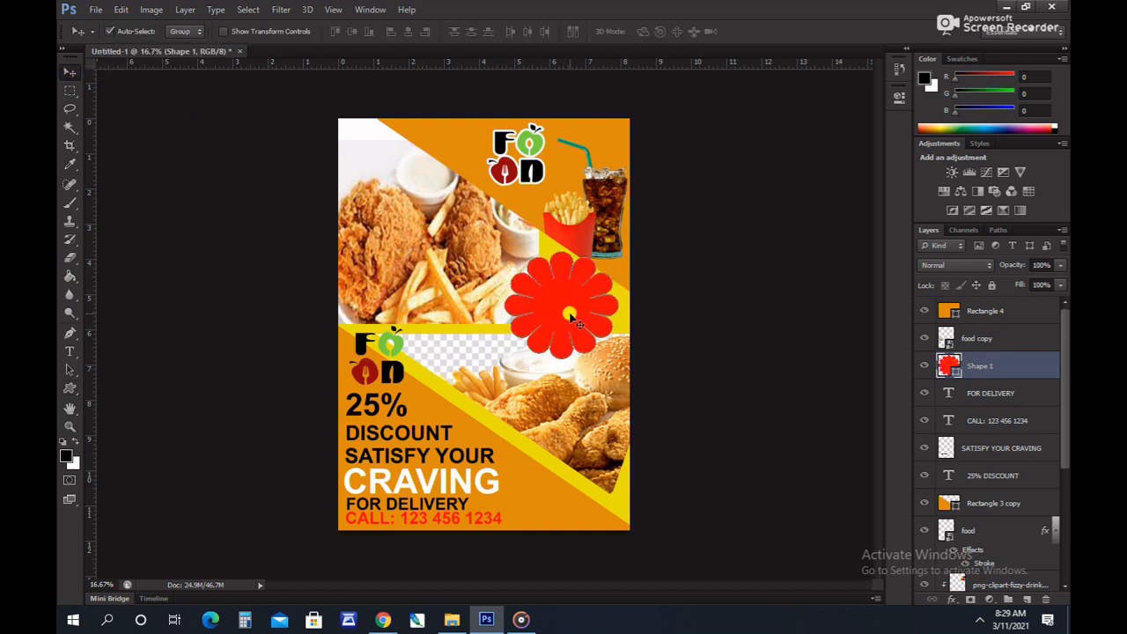
right_click(988, 368)
click(848, 173)
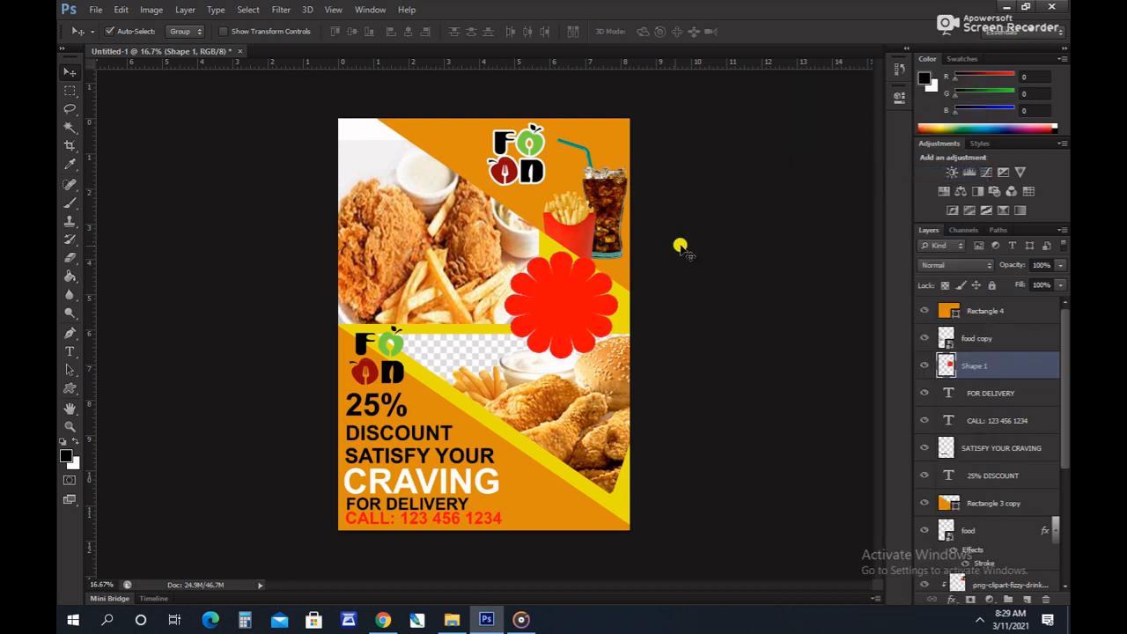
Add the text 25% at 71 pt and centre it on the red badge.
click(70, 351)
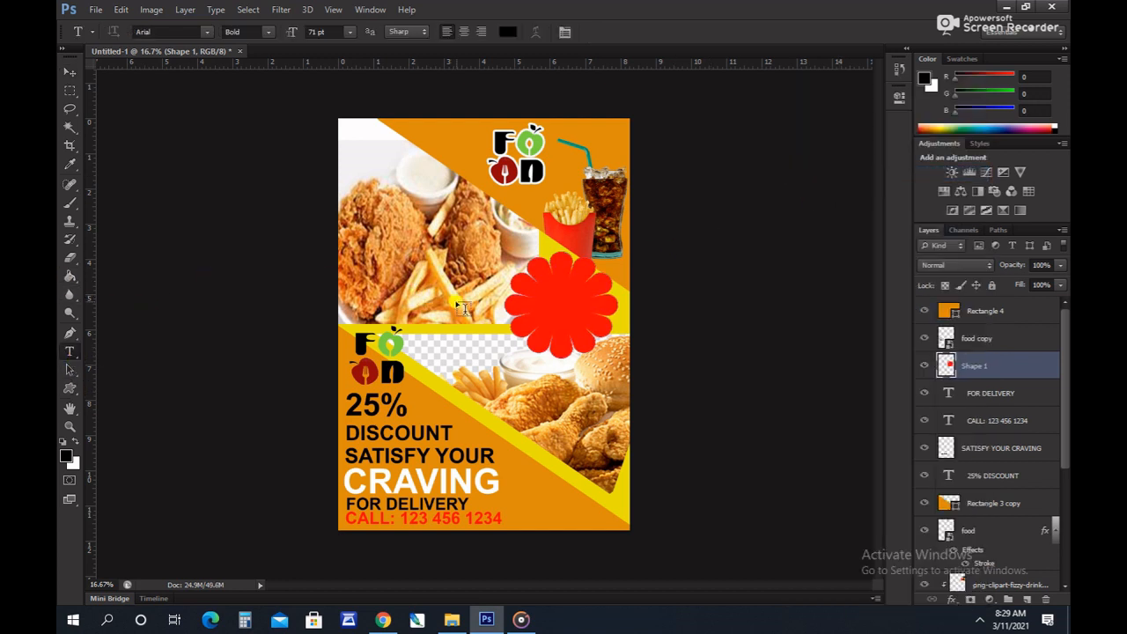
click(543, 292)
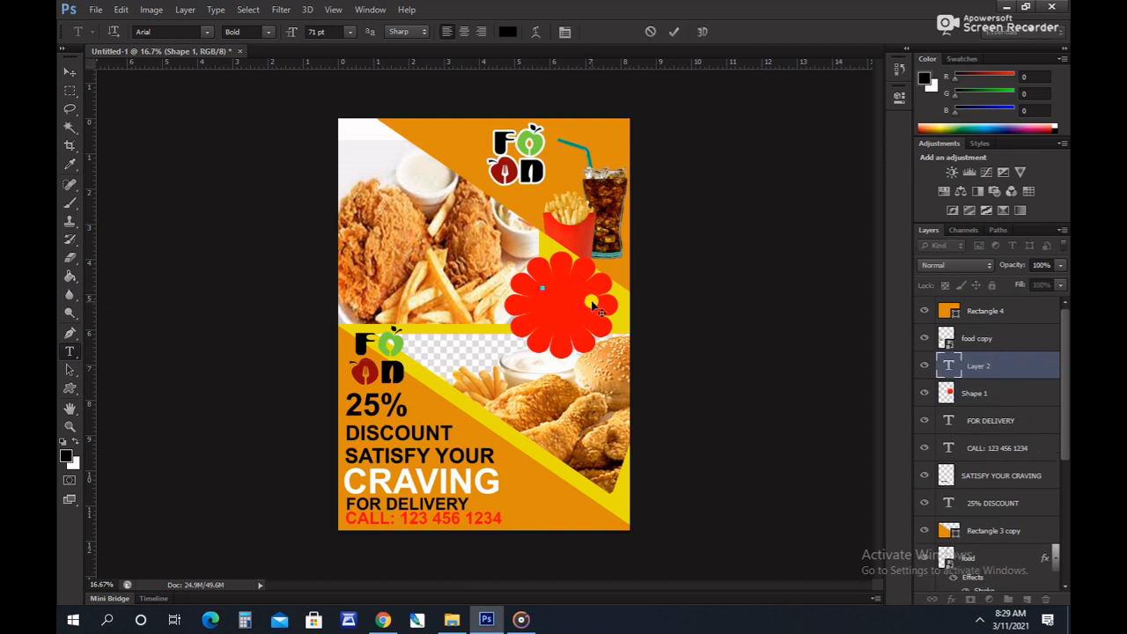
text(25%)
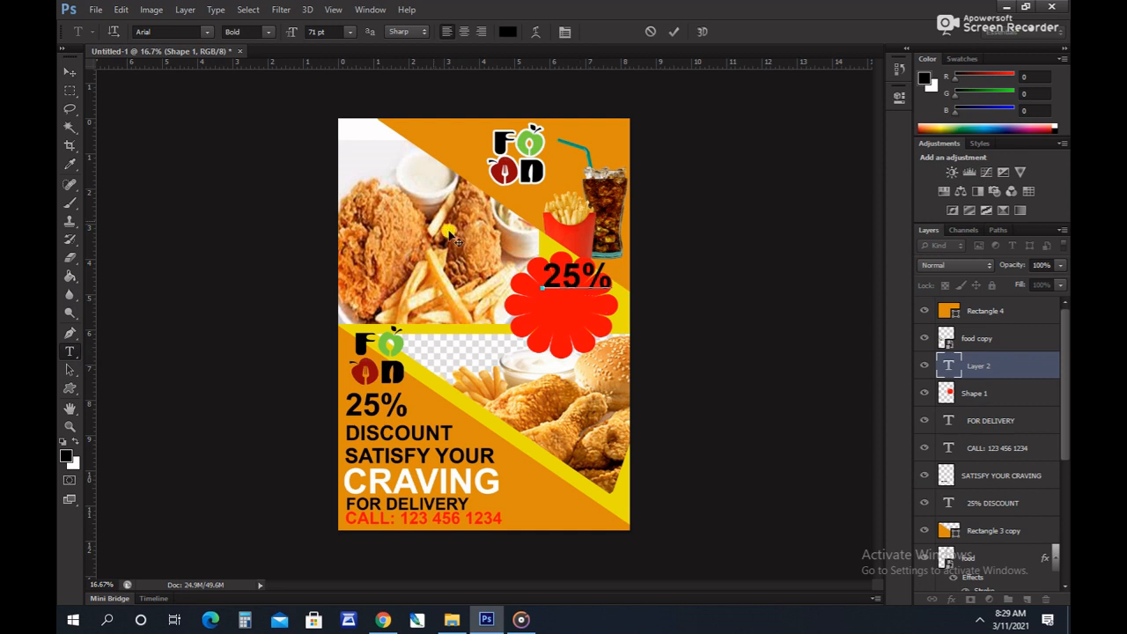
click(69, 72)
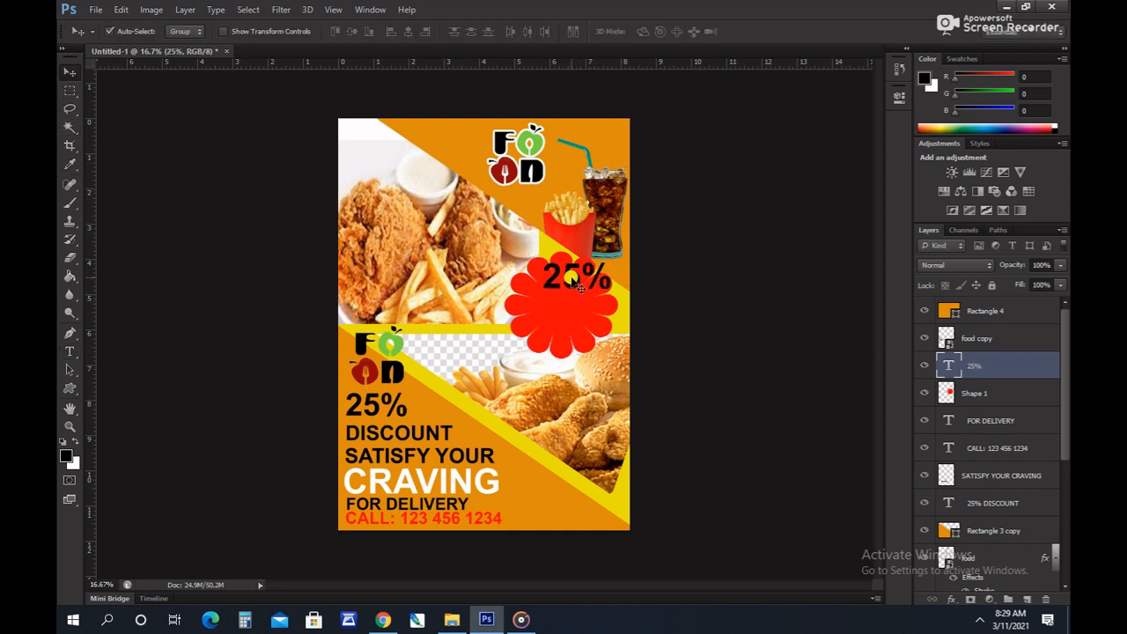
drag(569, 278, 558, 303)
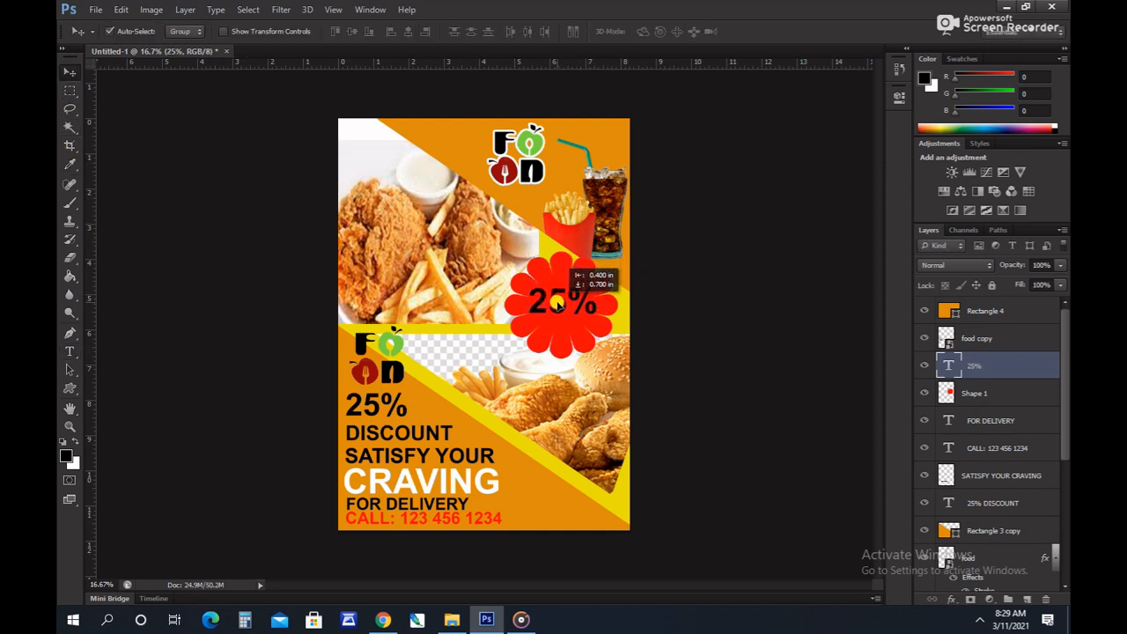
Colour the badge's 25% text white.
key(t)
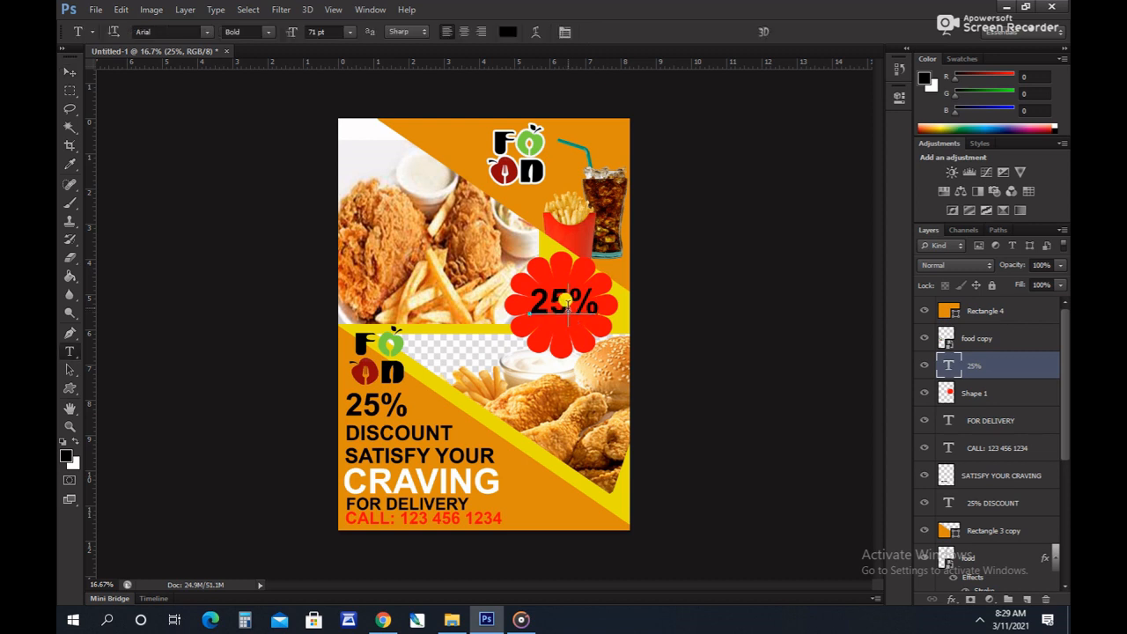
click(563, 304)
key(ctrl+a)
click(77, 446)
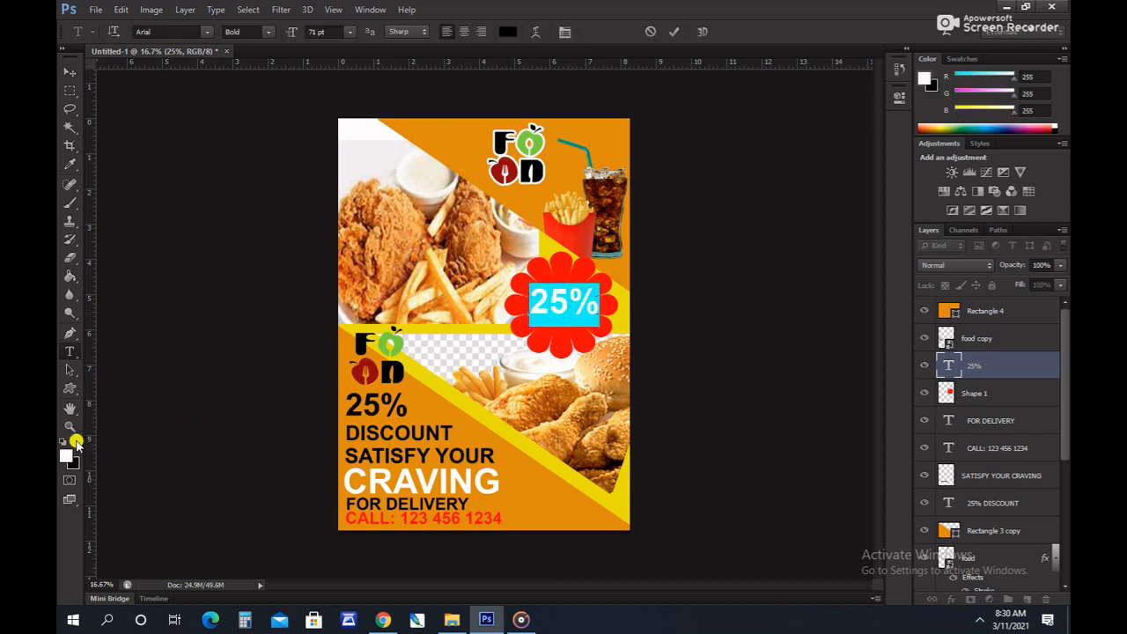
click(67, 74)
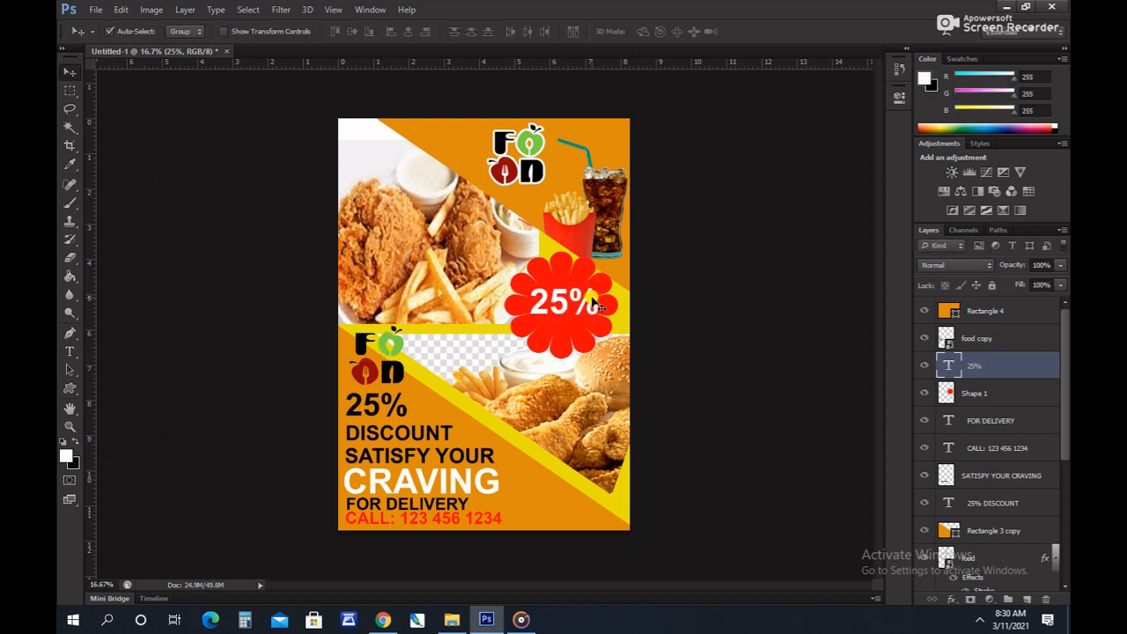
Enlarge the white 25% to about 130% so it spans the red badge, and recentre it.
key(ctrl+t)
drag(523, 325, 518, 333)
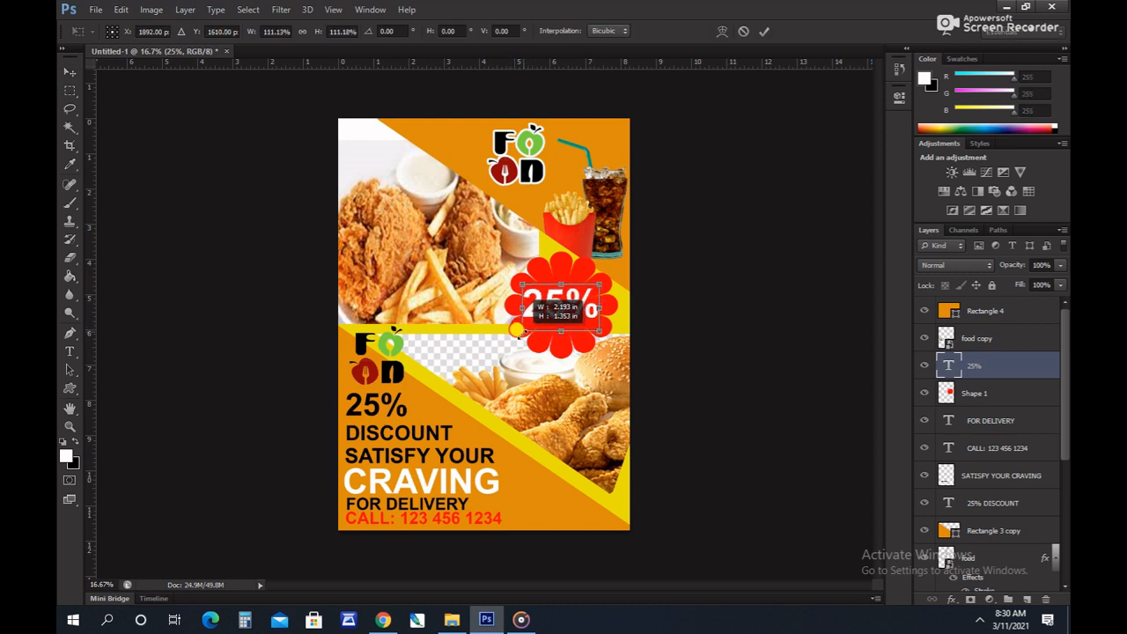
drag(599, 283, 609, 276)
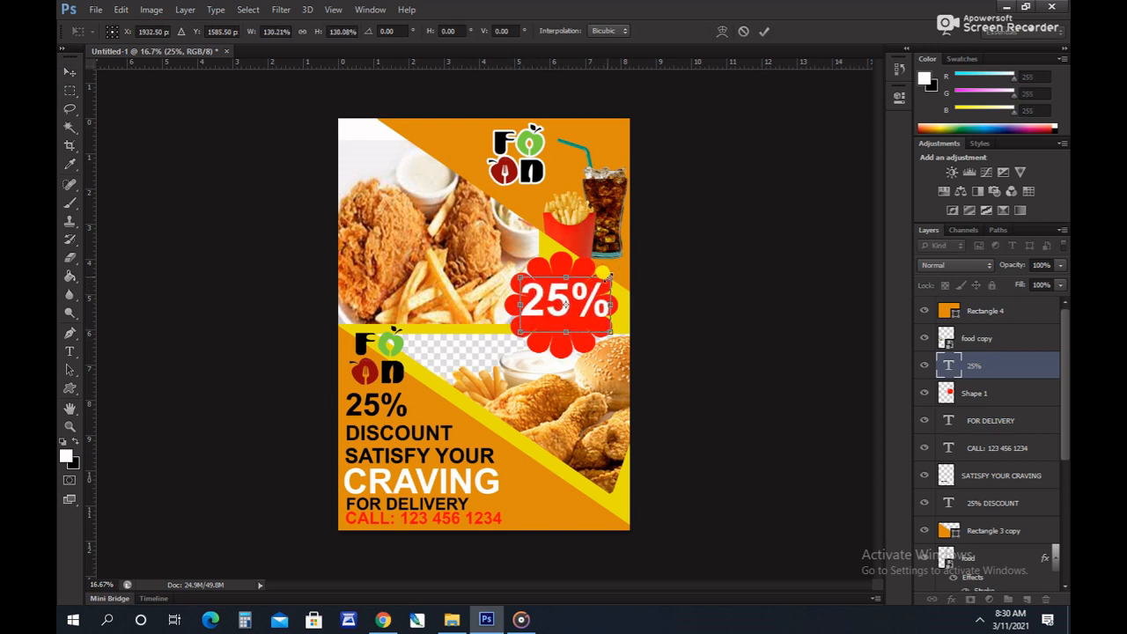
key(Return)
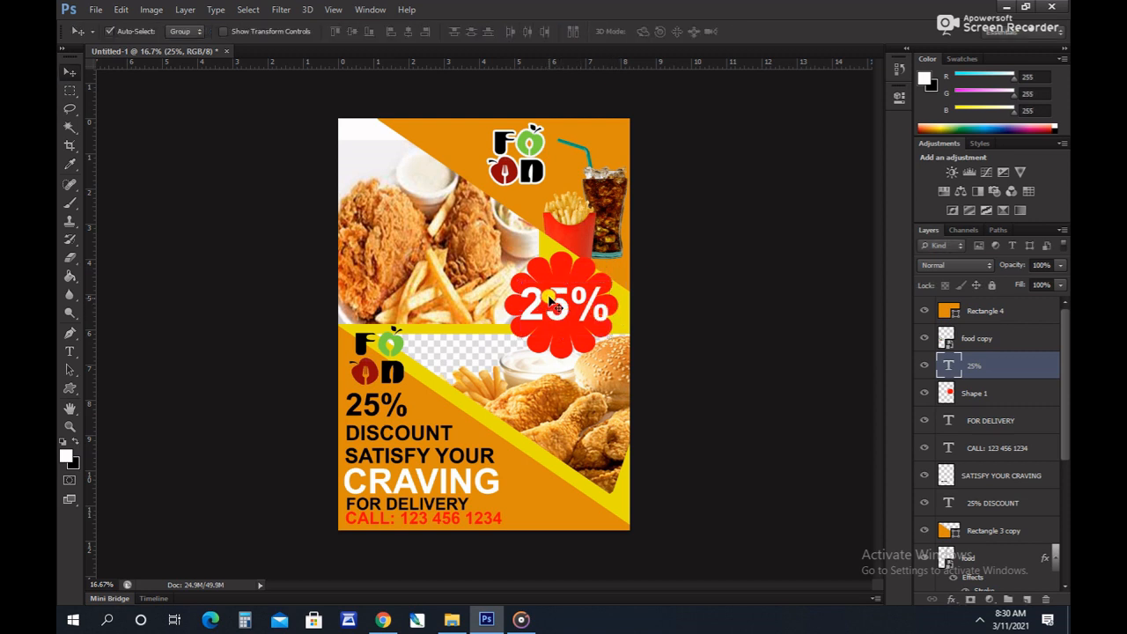
drag(552, 302, 555, 300)
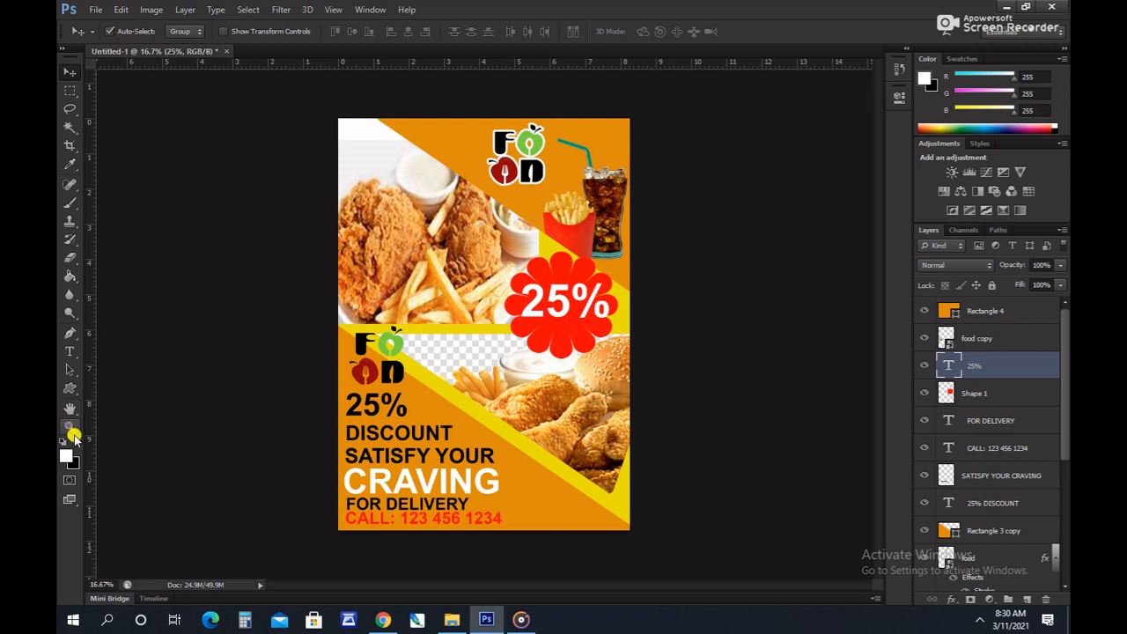
Add a smaller DISCOUNT line beneath the white 25% on the red badge and shift the text block slightly up.
click(70, 351)
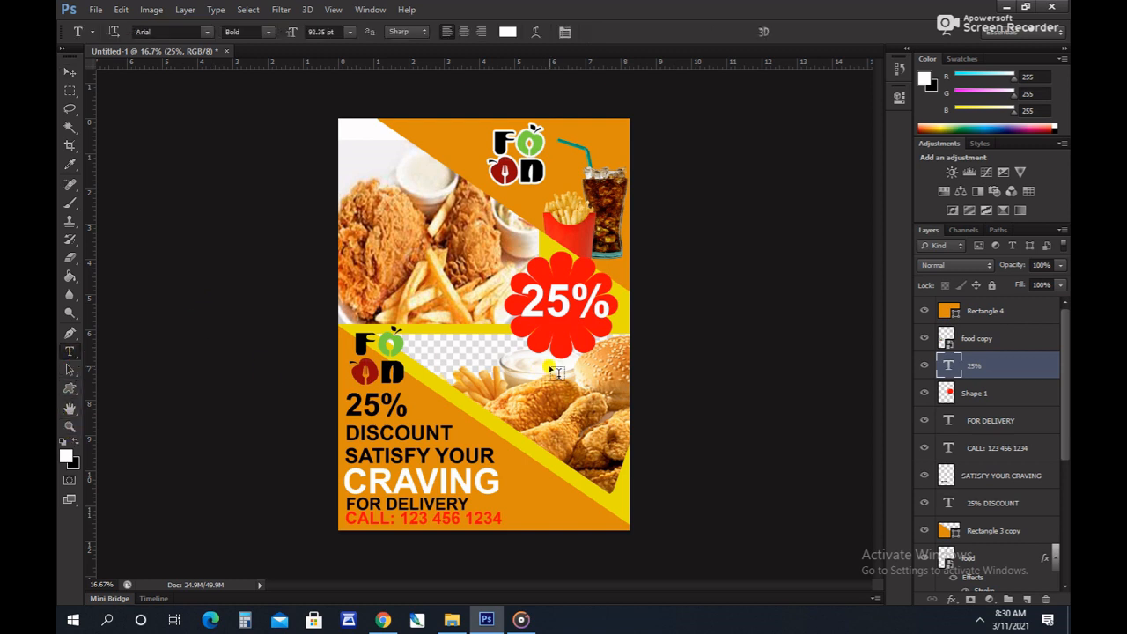
click(562, 346)
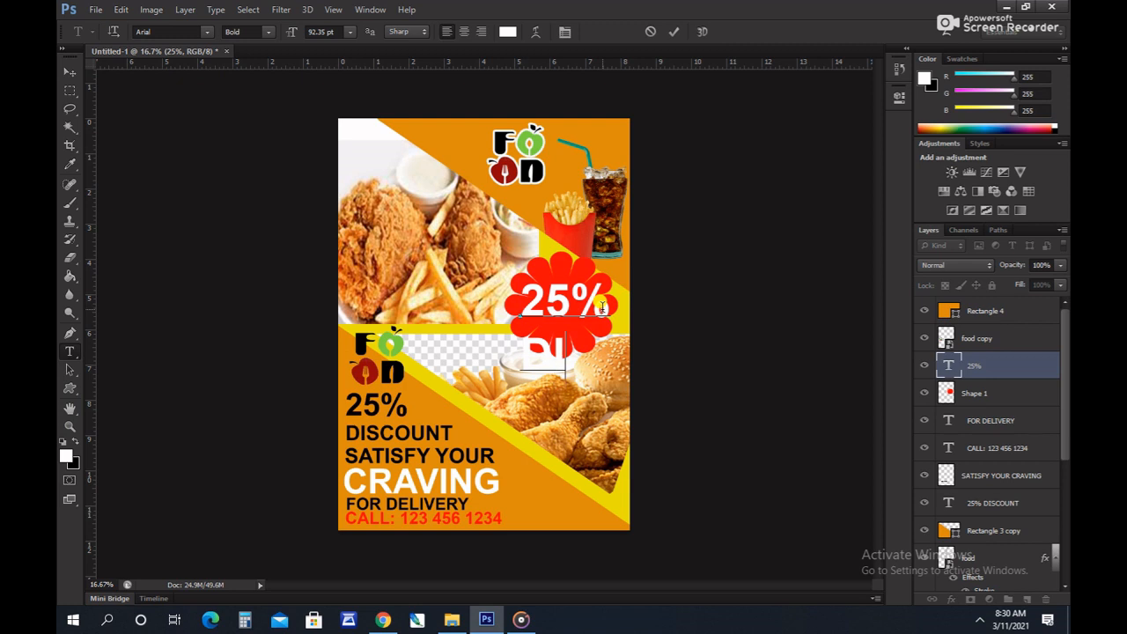
text(DISC)
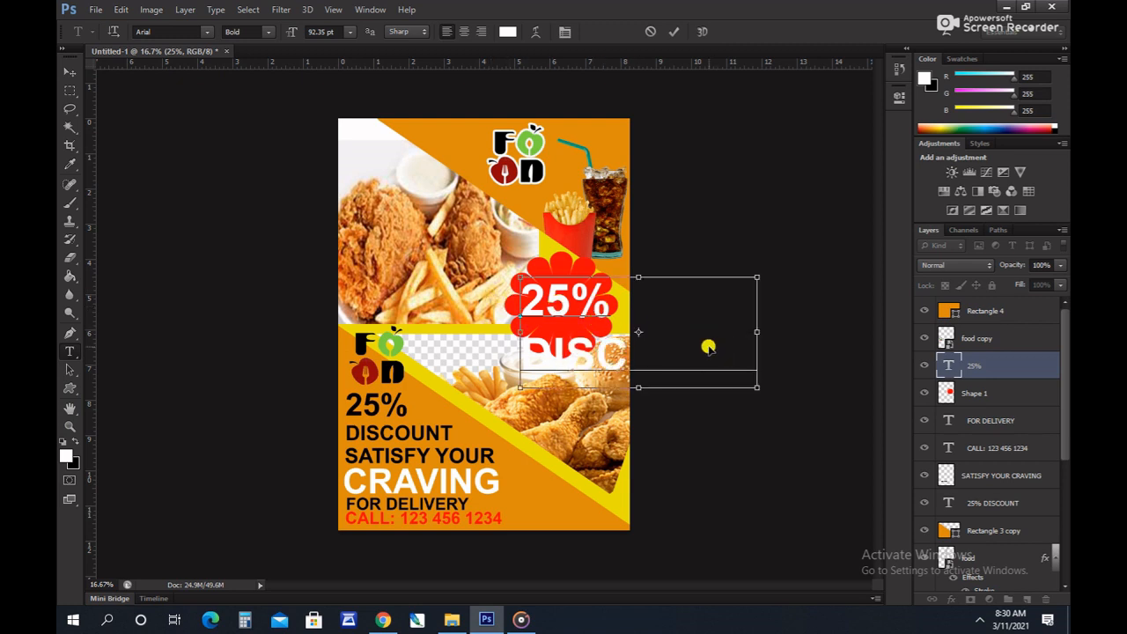
drag(755, 350, 495, 349)
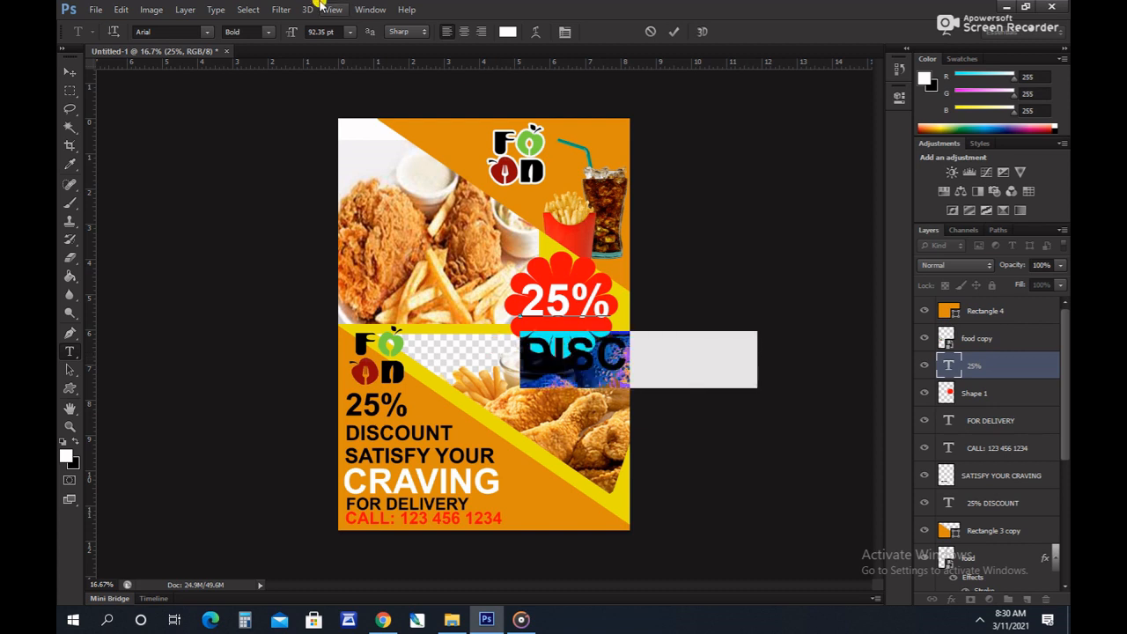
drag(289, 34, 240, 36)
click(69, 71)
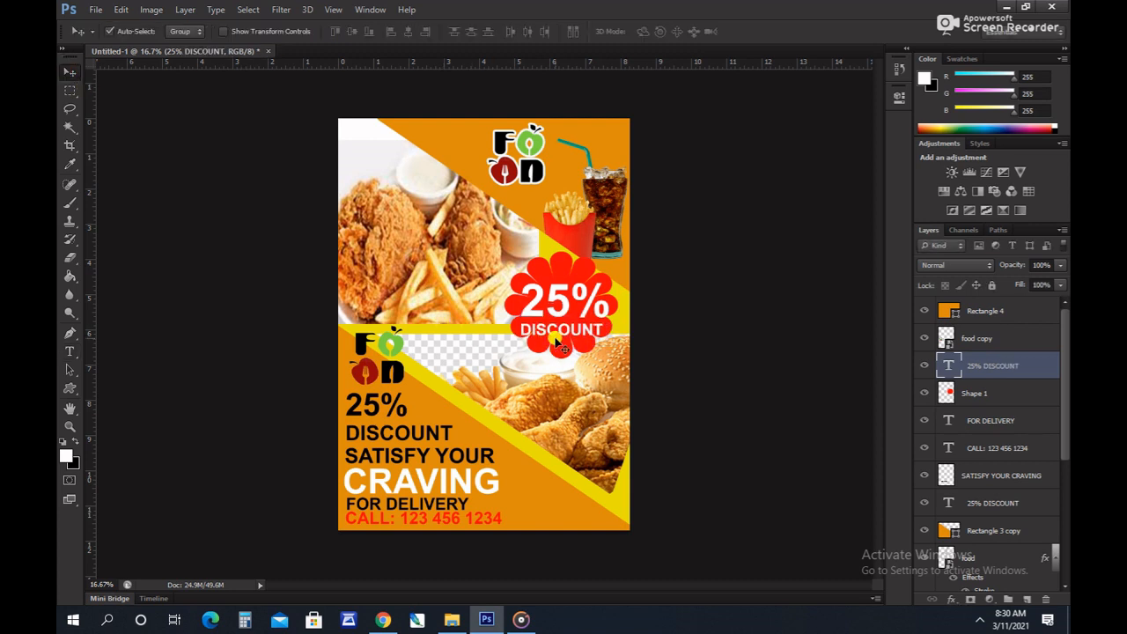
drag(559, 294, 558, 290)
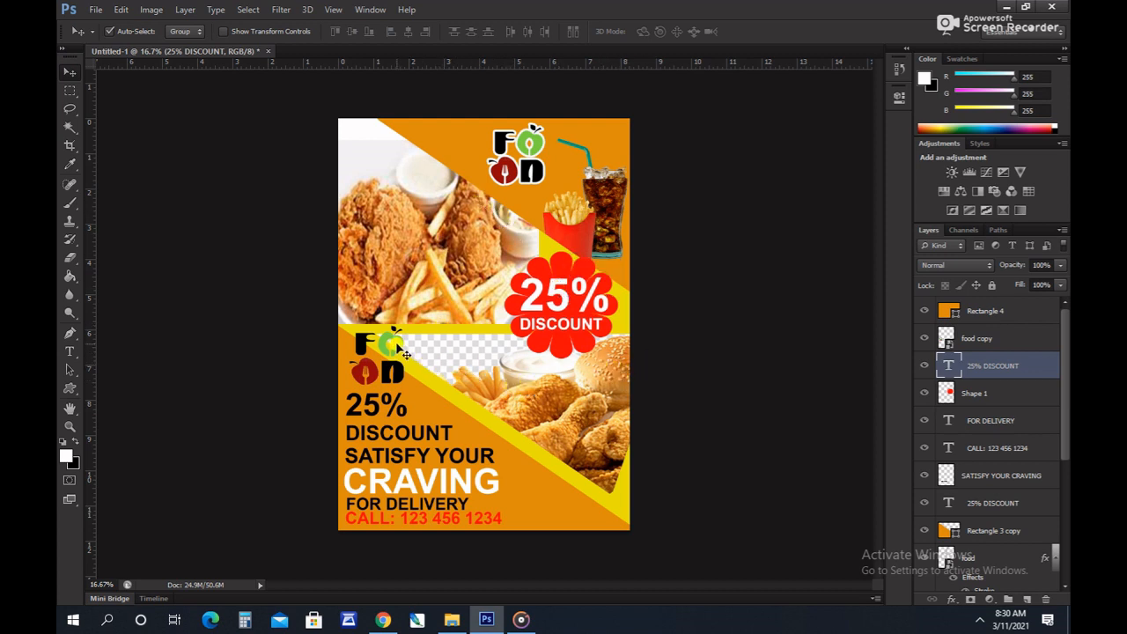
Move the lower FOOD logo slightly left and scale it down so it sits inside the orange area above the 25% text.
drag(404, 353, 398, 354)
key(ctrl+t)
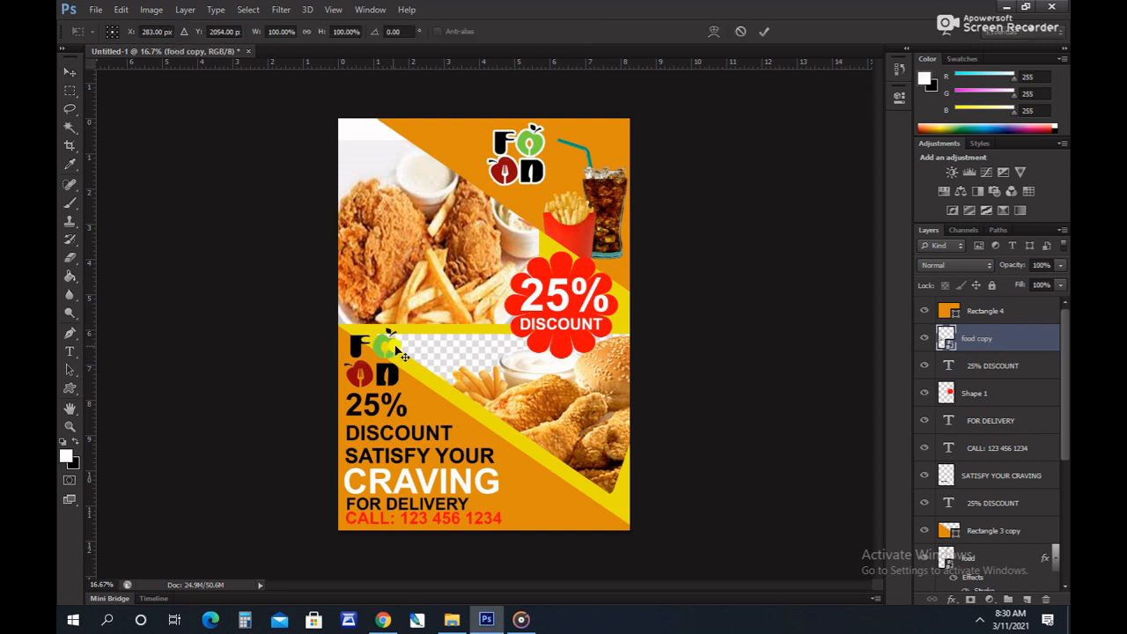
drag(417, 314, 395, 338)
drag(323, 401, 332, 394)
key(Return)
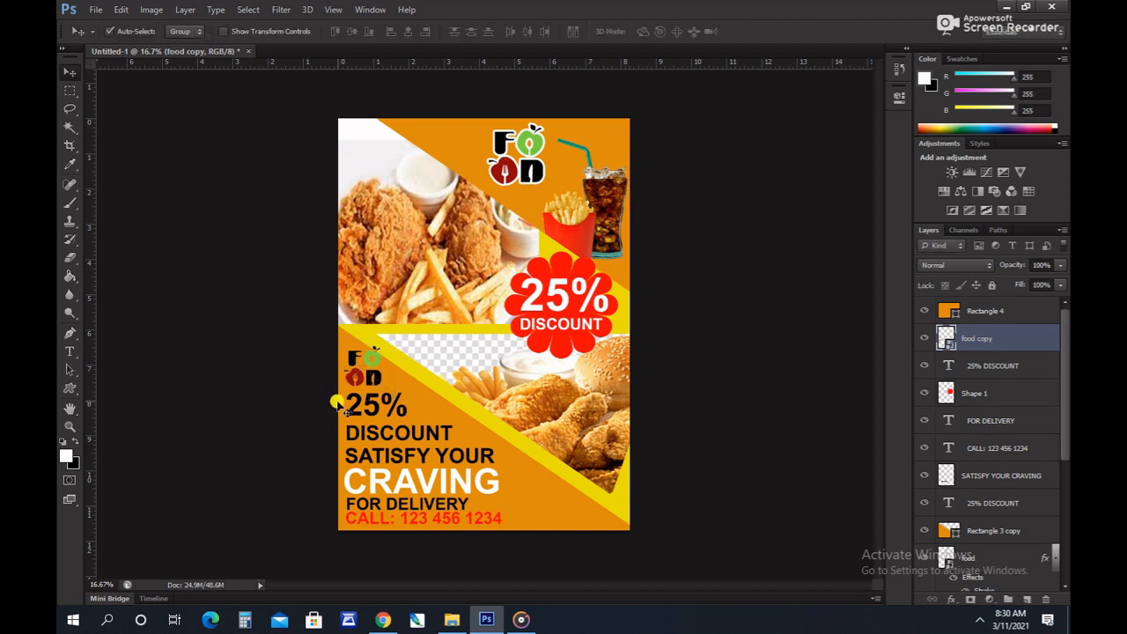
Nudge the lower orange triangle slightly right and down, and clear the layer selection.
click(374, 376)
drag(374, 369, 377, 373)
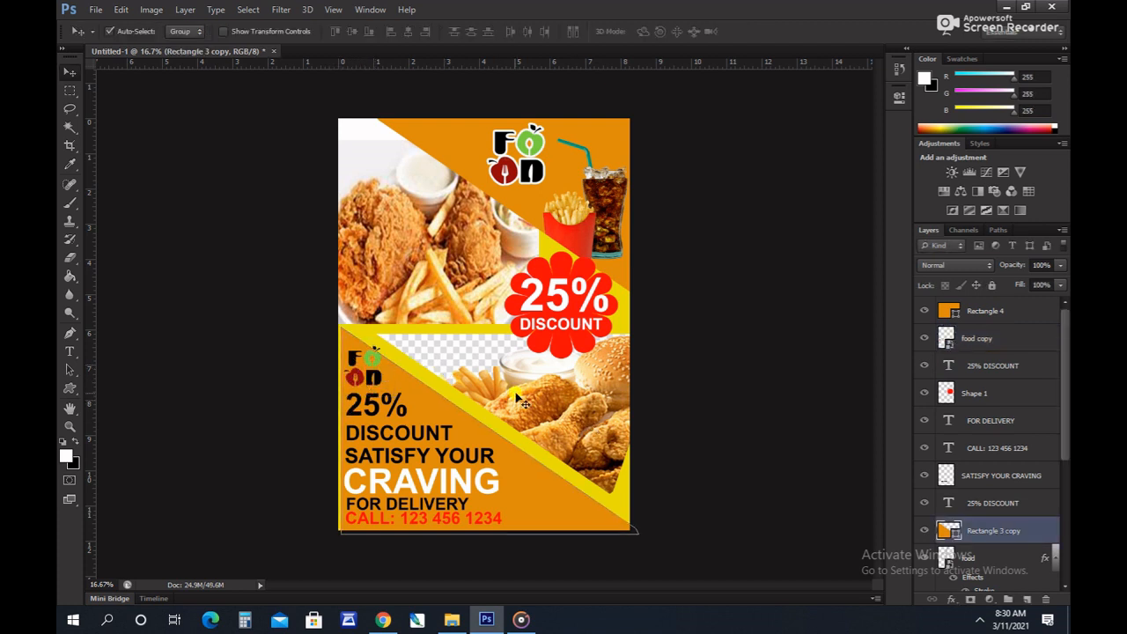
click(519, 399)
click(710, 256)
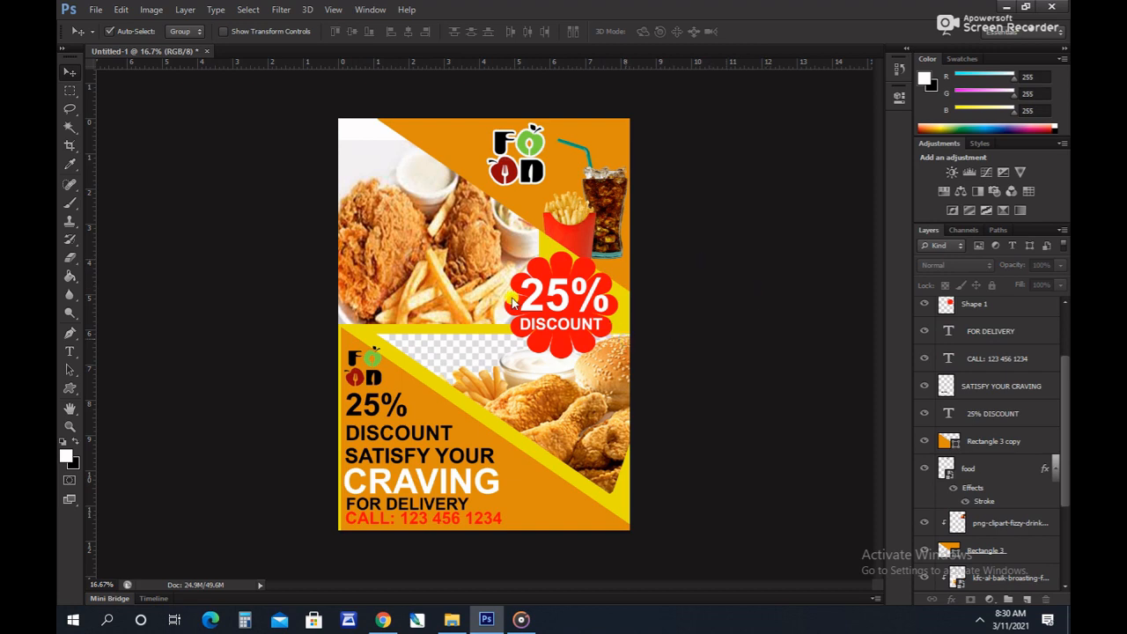
Save the flyer in the Downloads folder as a JPEG named FOOD 3.
key(ctrl+s)
click(342, 430)
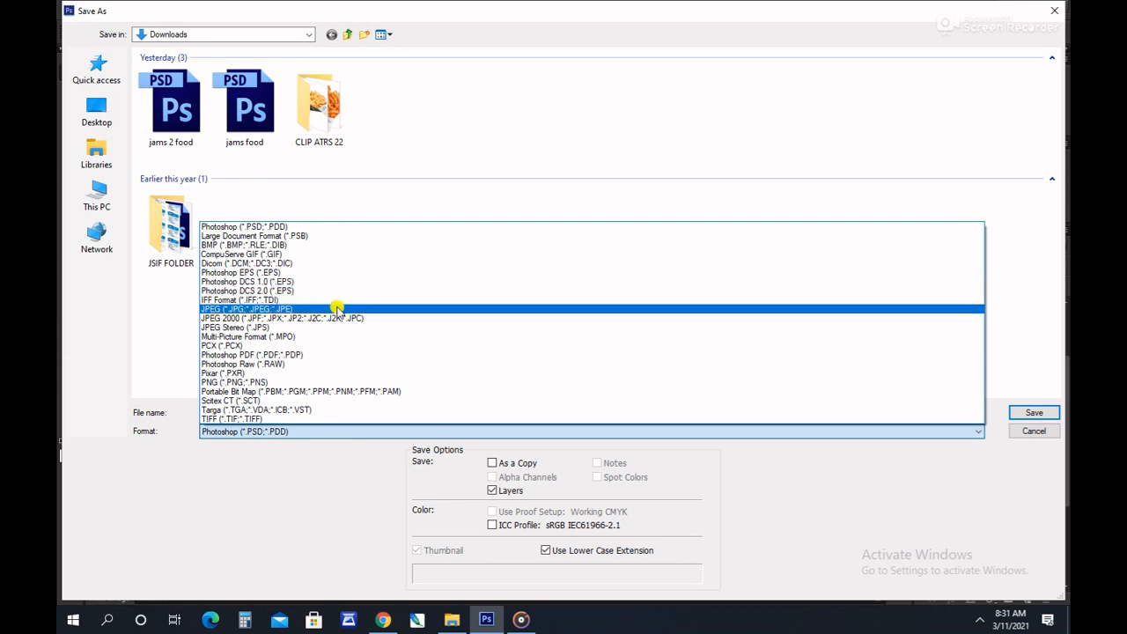
click(334, 309)
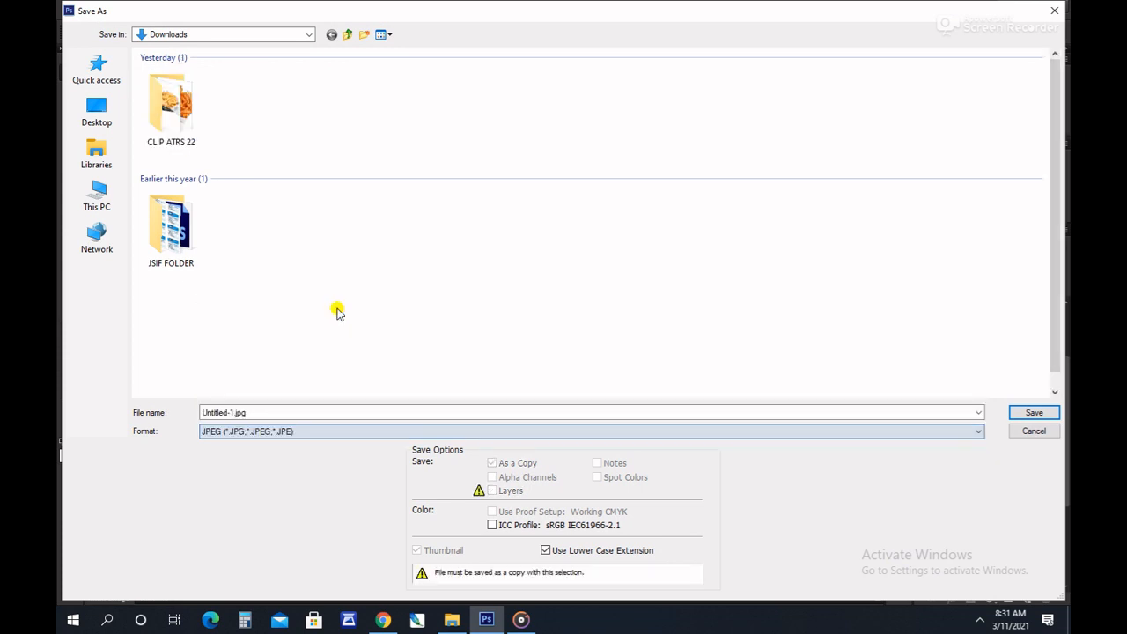
click(318, 412)
text(FOOD 3)
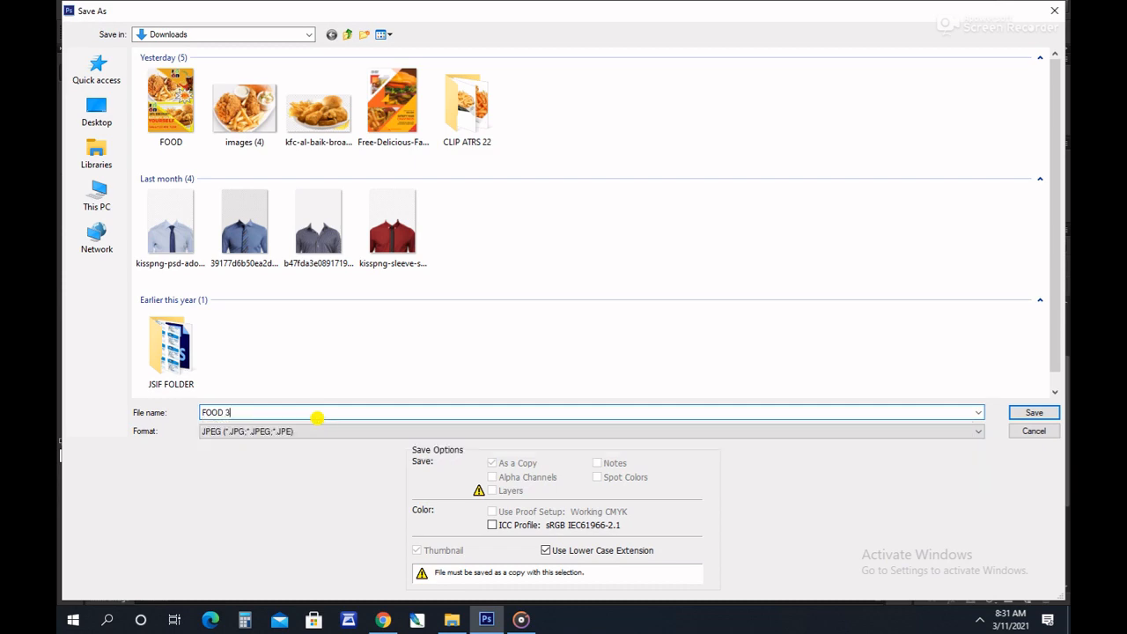
key(Return)
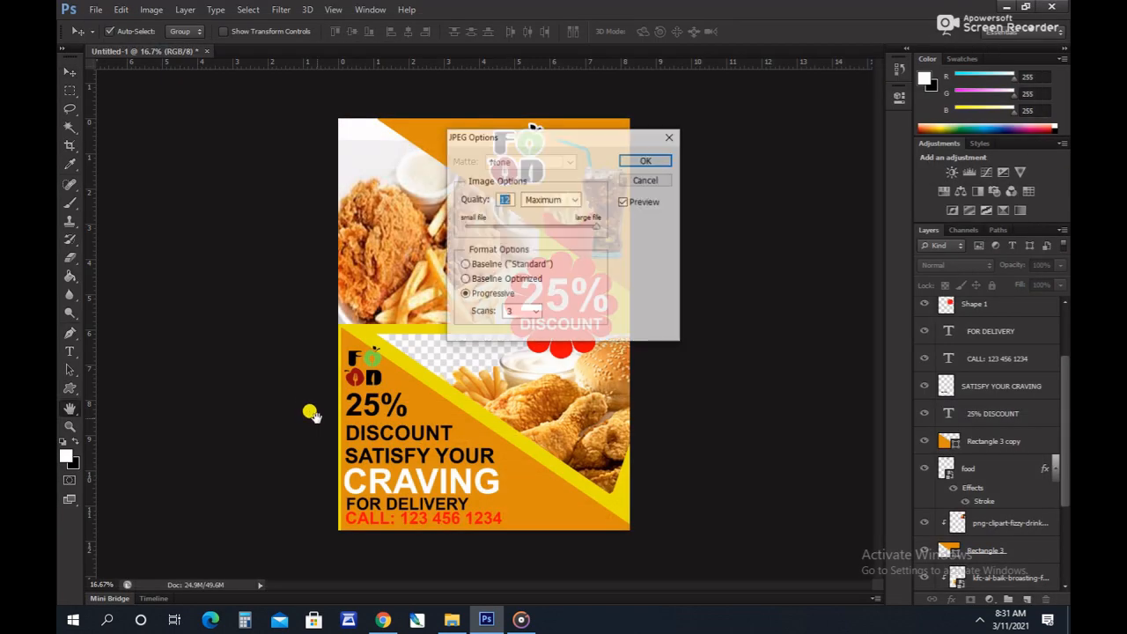